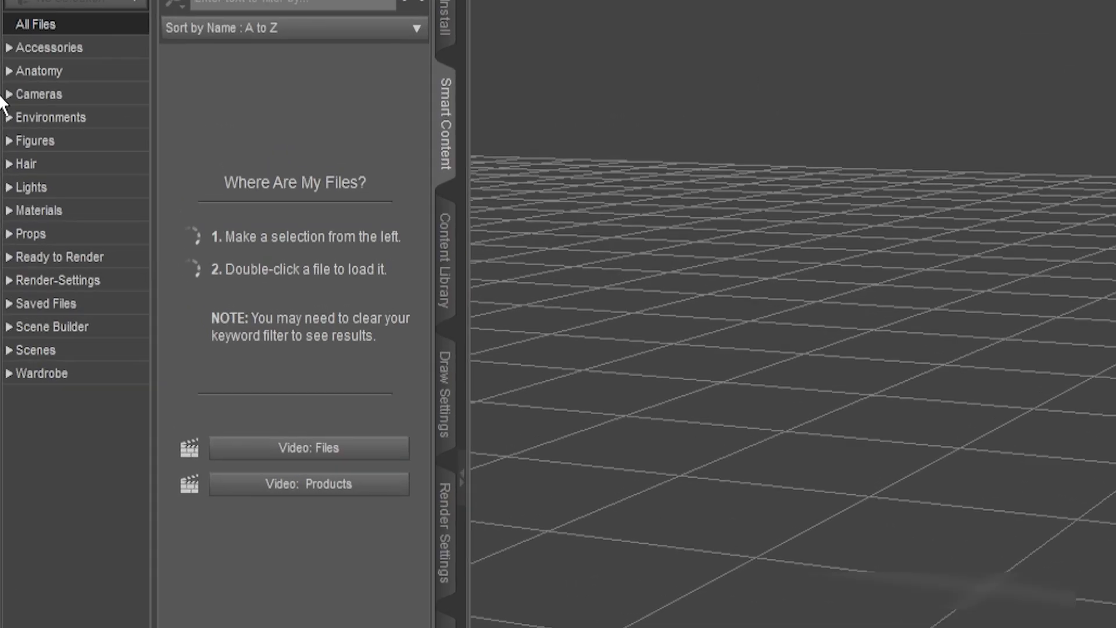
# Load the Genesis 8 Basic Female figure from the female people figures into the scene
pyautogui.click(7, 133)
pyautogui.click(21, 192)
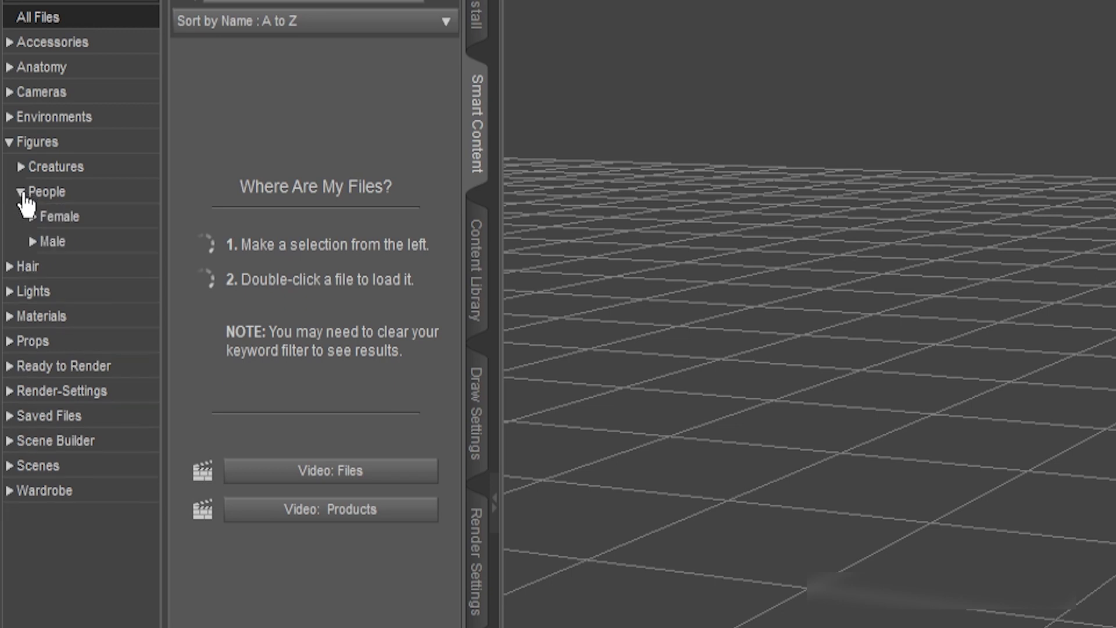
pyautogui.click(32, 217)
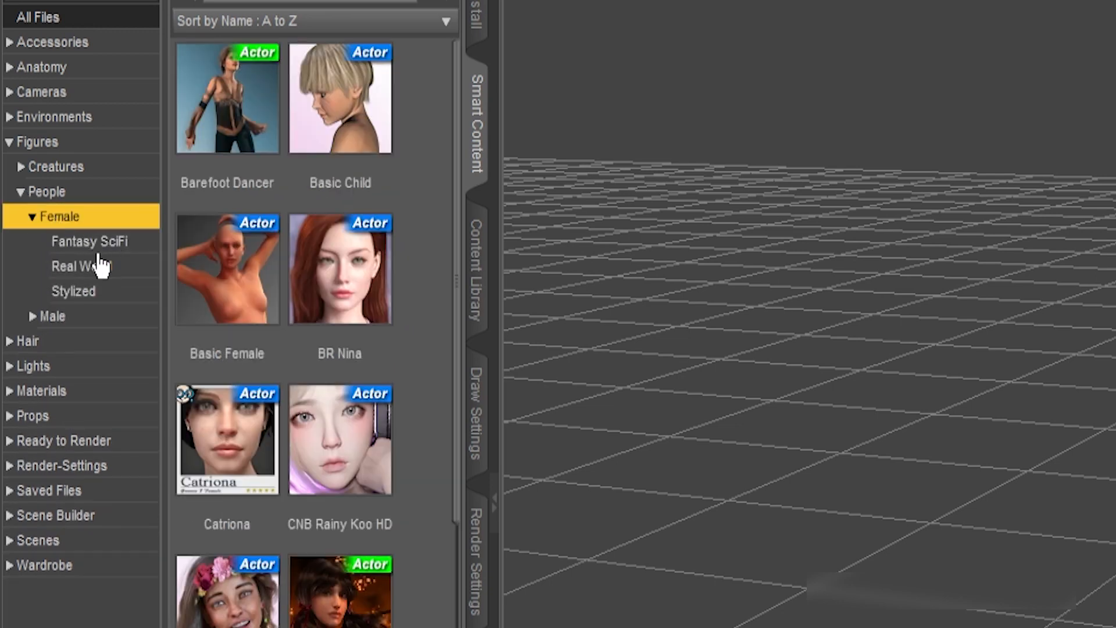
pyautogui.scroll(-10, 309, 469)
pyautogui.scroll(5, 244, 422)
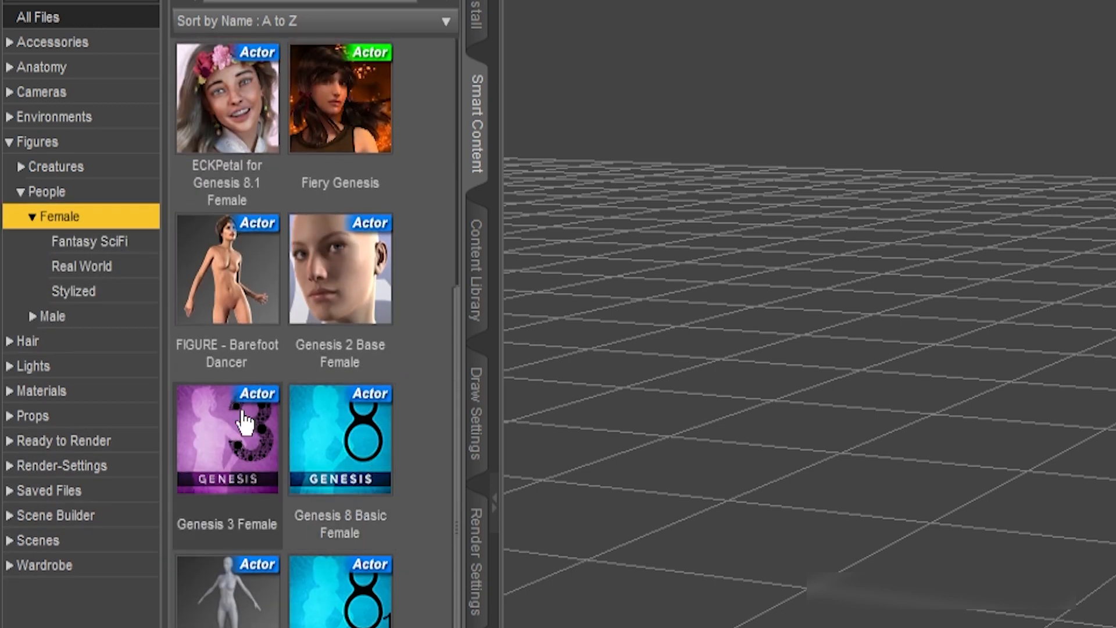
pyautogui.doubleClick(320, 430)
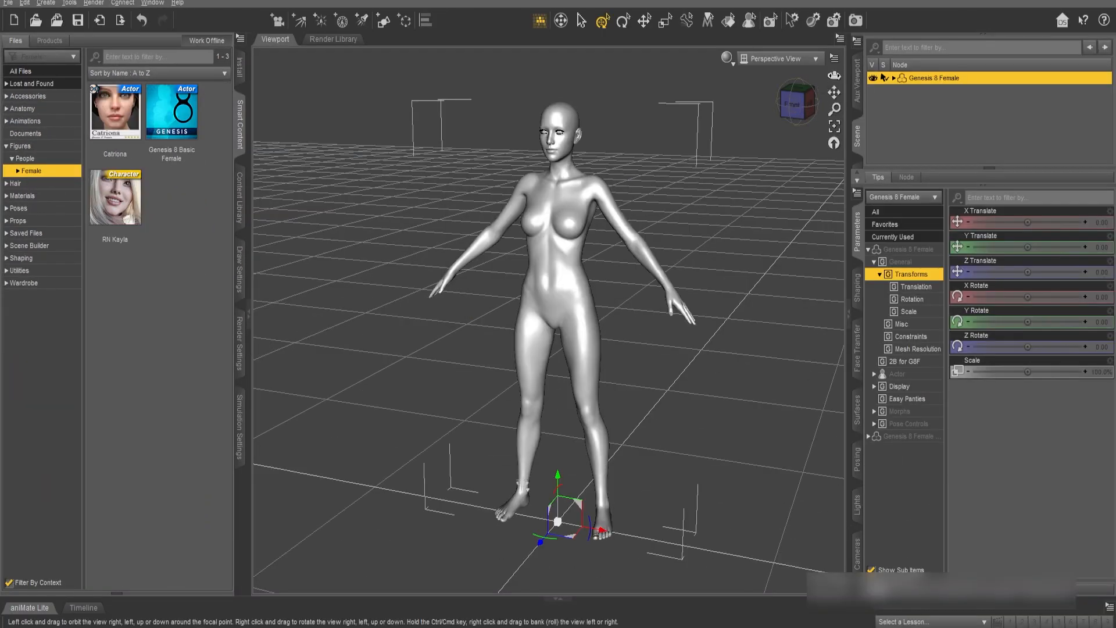
# Fit the Toulouse Hair from the hair content to the Genesis 8 Female figure
pyautogui.moveTo(834, 76); pyautogui.dragTo(866, 74)
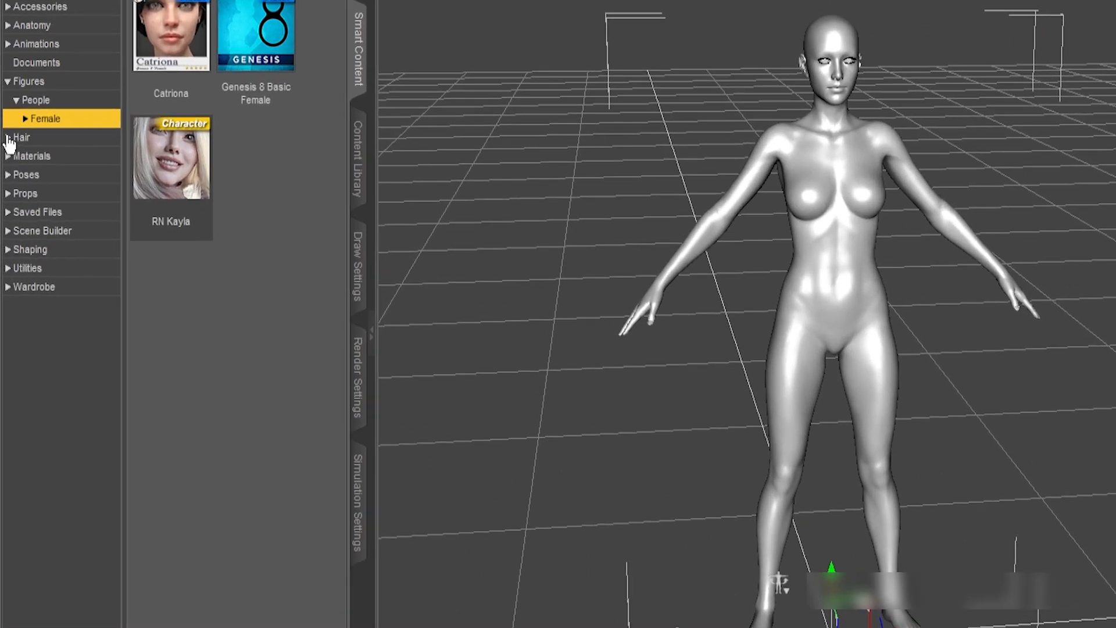
pyautogui.click(5, 183)
pyautogui.click(18, 141)
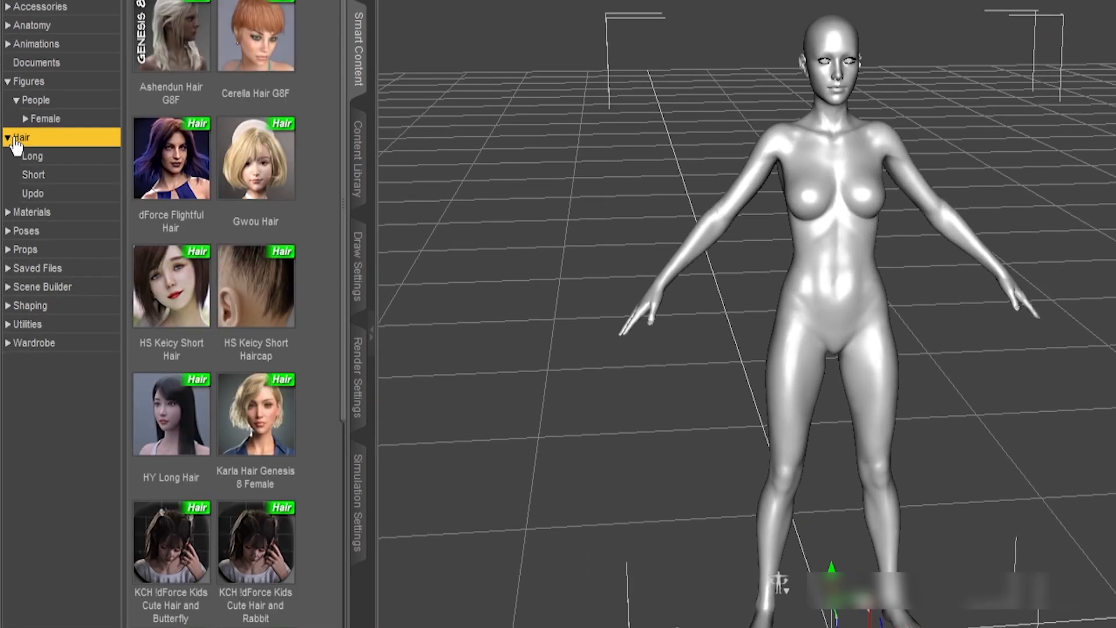
pyautogui.scroll(-5, 185, 542)
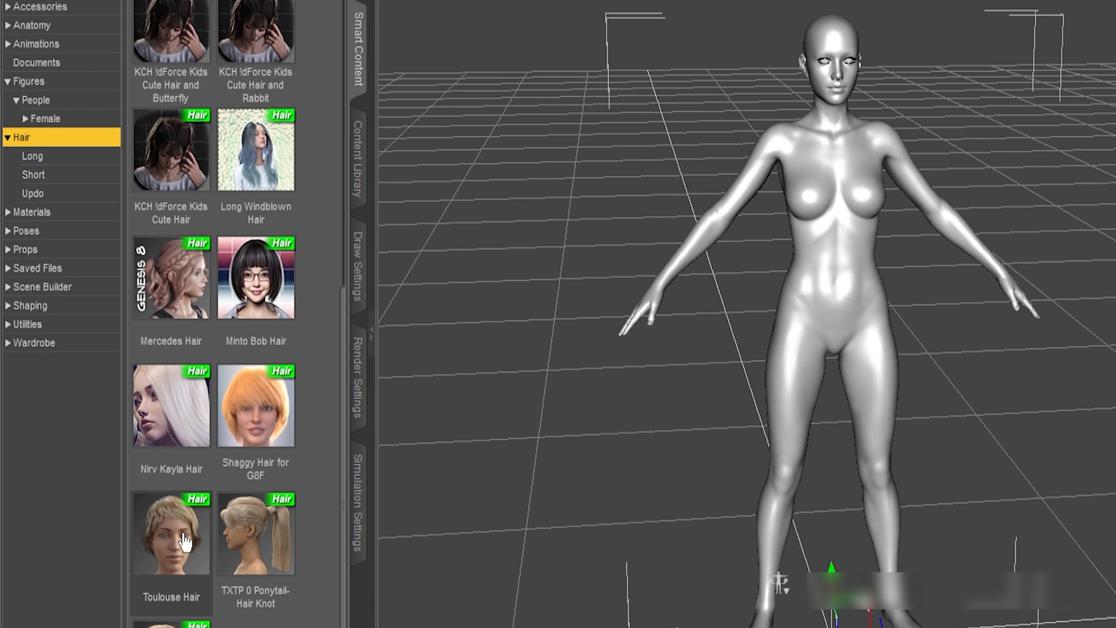
pyautogui.doubleClick(185, 541)
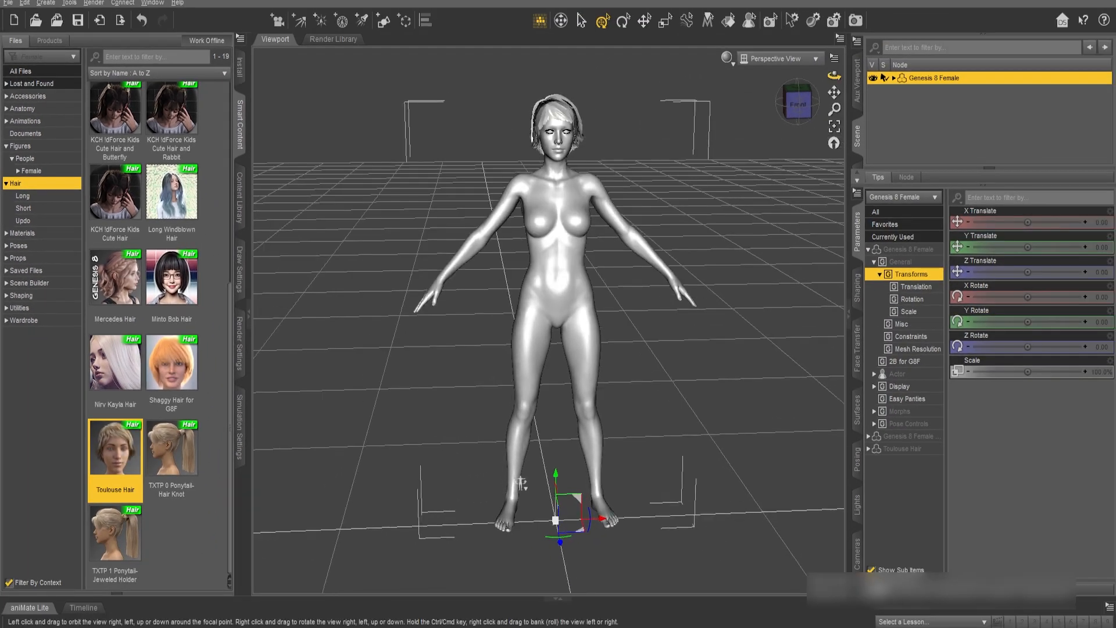
pyautogui.moveTo(521, 484); pyautogui.dragTo(587, 484)
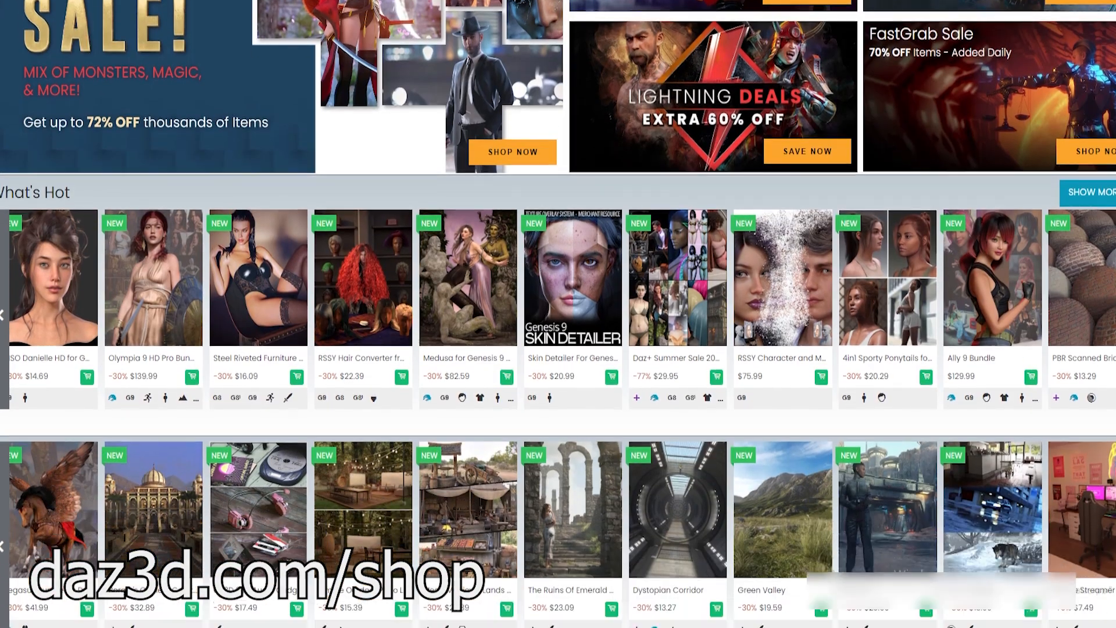
# Browse the products on the daz3d.com shop and the shadowcore.ru website
pyautogui.scroll(-6, 558, 314)
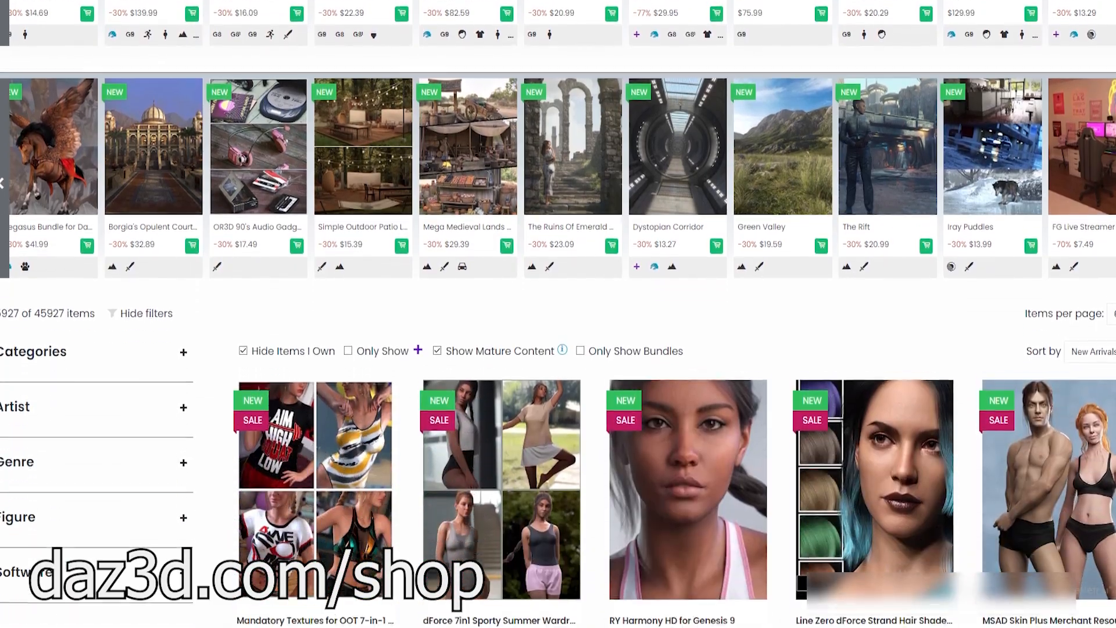
pyautogui.scroll(-2, 558, 314)
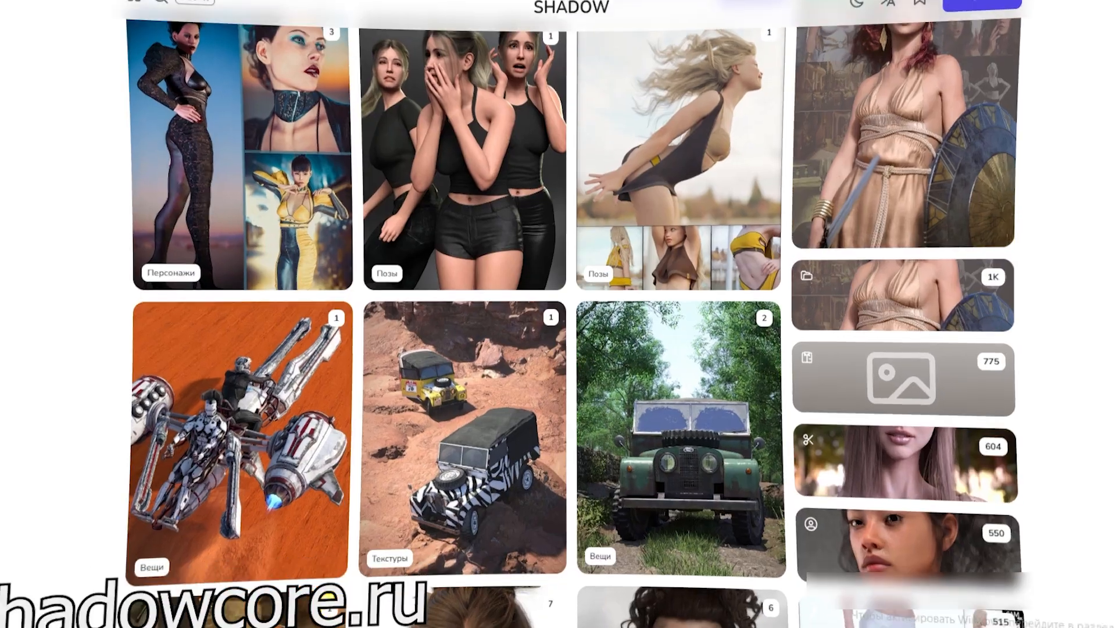
pyautogui.scroll(-3, 558, 314)
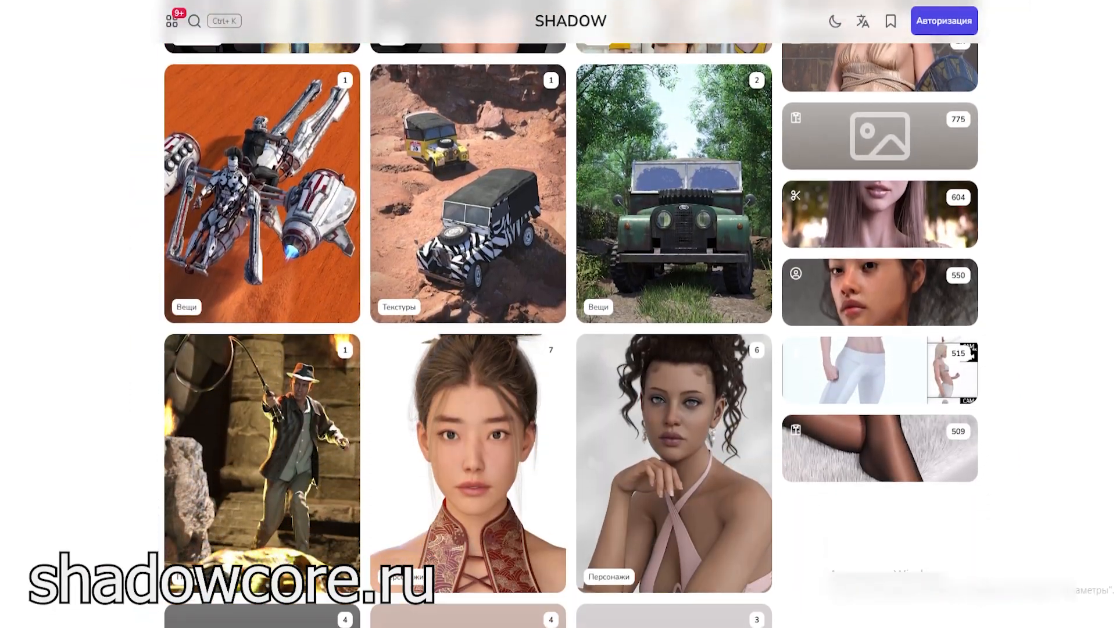
pyautogui.scroll(-4, 573, 314)
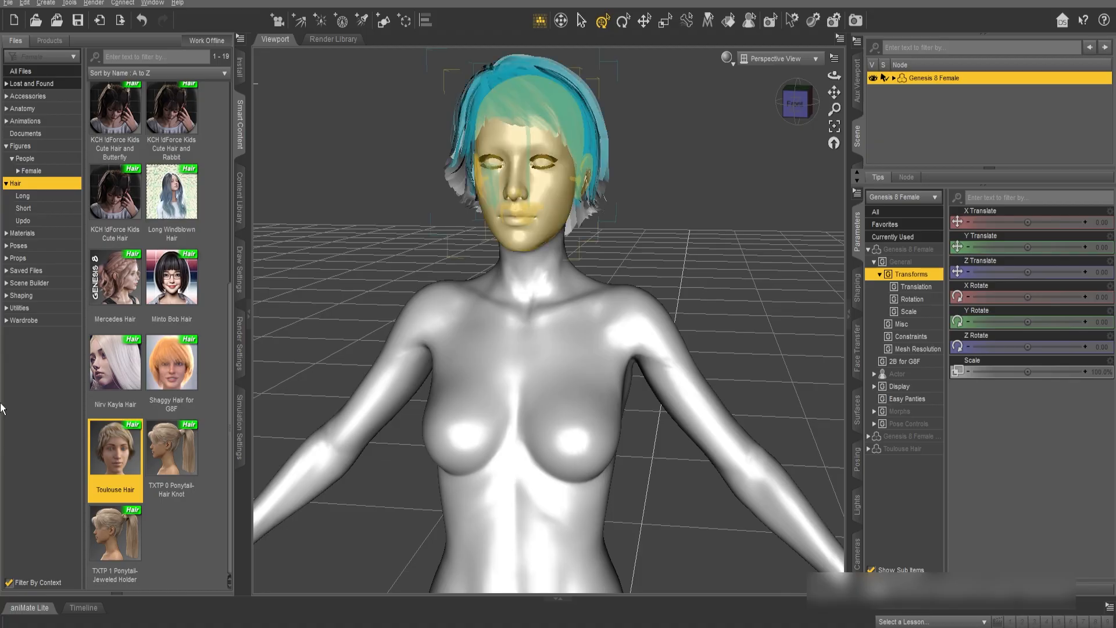
# Try the Base Pose Kneeling B pose on the figure and undo it
pyautogui.click(49, 247)
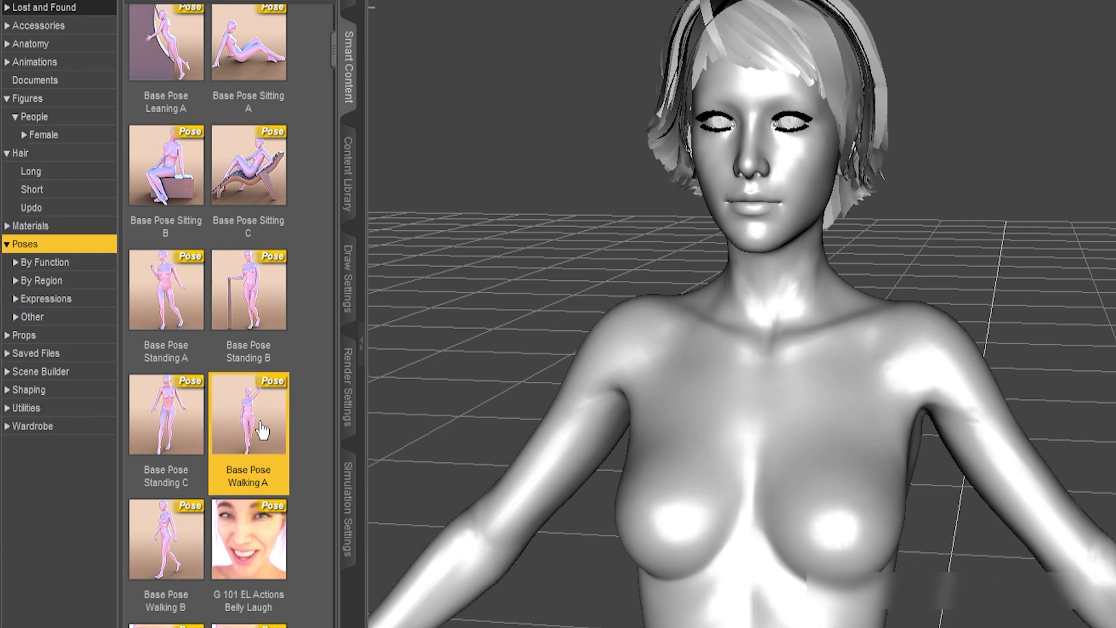
pyautogui.doubleClick(171, 133)
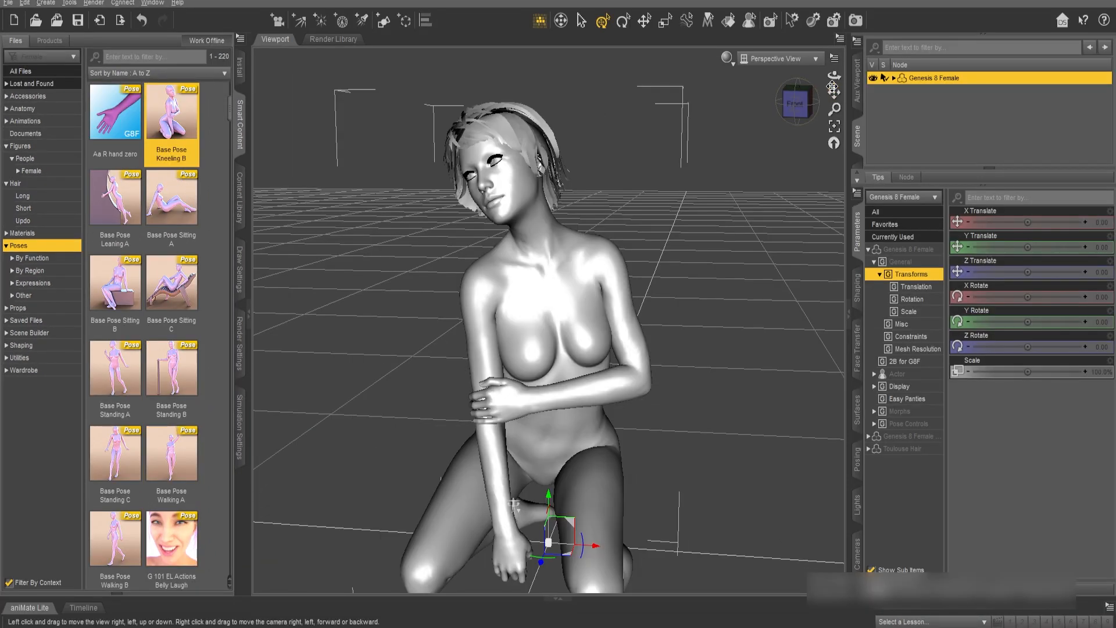
pyautogui.moveTo(834, 92); pyautogui.dragTo(835, 71)
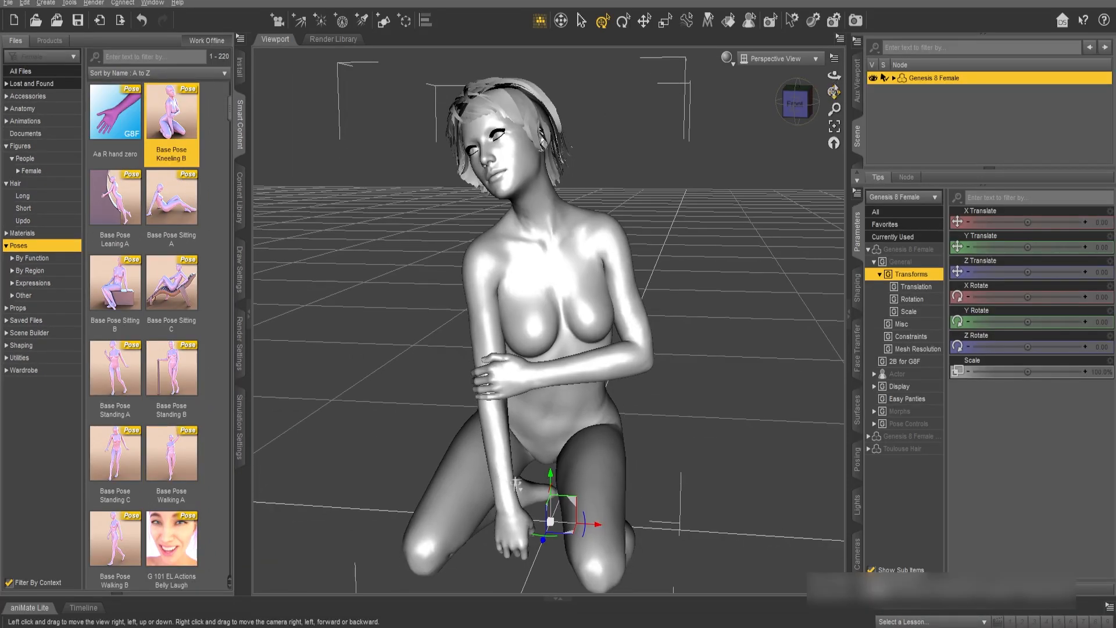
pyautogui.hotkey('ctrl', 'z')
pyautogui.hotkey('ctrl', 'z')
pyautogui.hotkey('ctrl', 'z')
pyautogui.hotkey('ctrl', 'z')
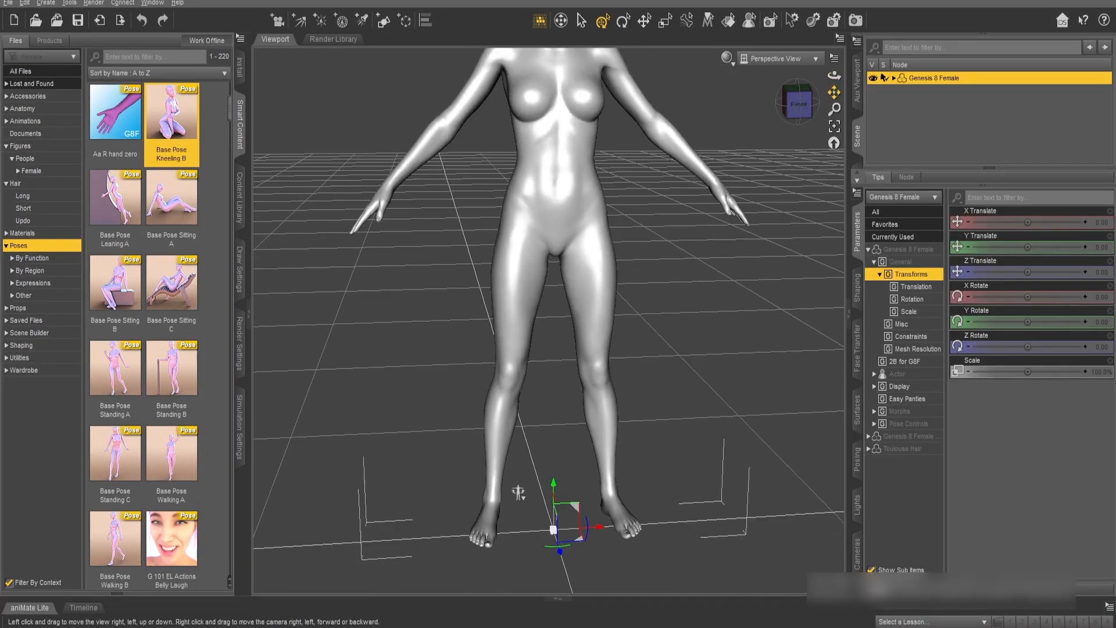
# Swing the figure's left upper arm forward by setting the Left Shoulder Bend's Front-Back rotation to about -72.30
pyautogui.moveTo(835, 92)
pyautogui.mouseDown()
pyautogui.moveTo(835, 102)
pyautogui.moveTo(821, 87)
pyautogui.mouseUp()
pyautogui.moveTo(628, 260)
pyautogui.mouseDown()
pyautogui.moveTo(624, 205)
pyautogui.moveTo(596, 268)
pyautogui.moveTo(617, 273)
pyautogui.moveTo(715, 192)
pyautogui.moveTo(680, 192)
pyautogui.moveTo(615, 273)
pyautogui.mouseUp()
pyautogui.click(615, 273)
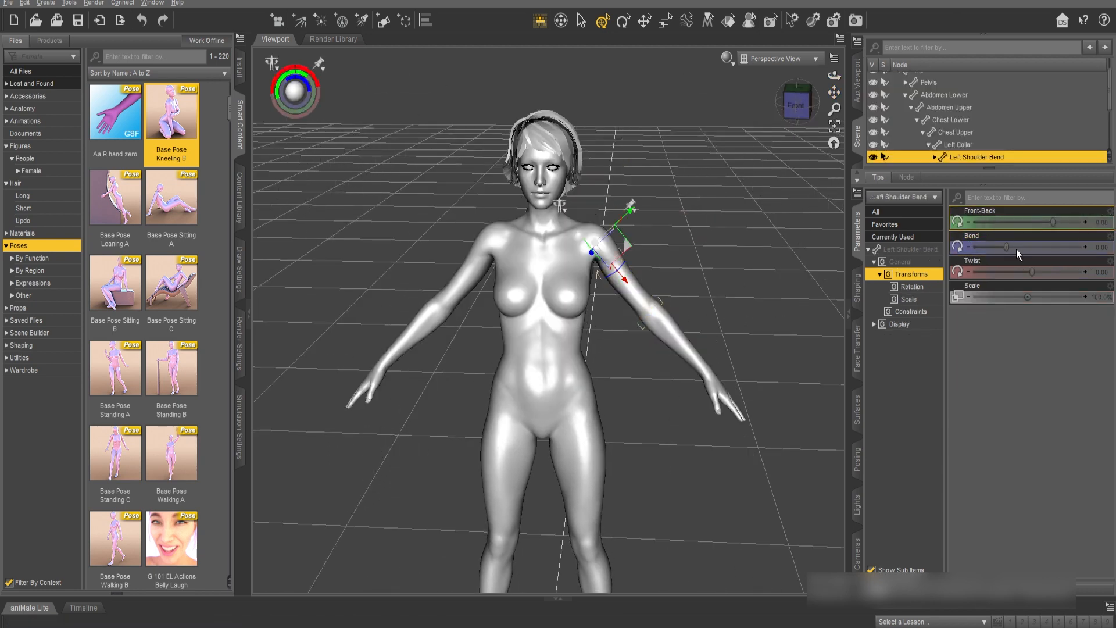
pyautogui.moveTo(1008, 248)
pyautogui.mouseDown()
pyautogui.moveTo(1052, 248)
pyautogui.moveTo(977, 248)
pyautogui.moveTo(1035, 248)
pyautogui.moveTo(1008, 248)
pyautogui.mouseUp()
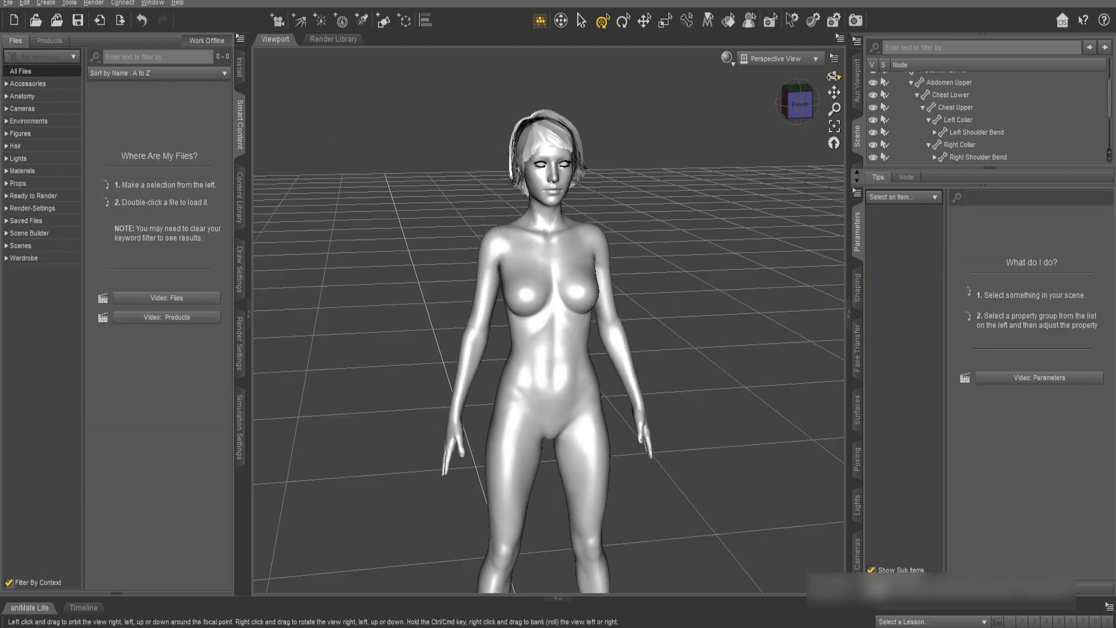
# Turn the figure's head slightly sideways by setting its Twist to about -6.94
pyautogui.moveTo(834, 109); pyautogui.dragTo(834, 70)
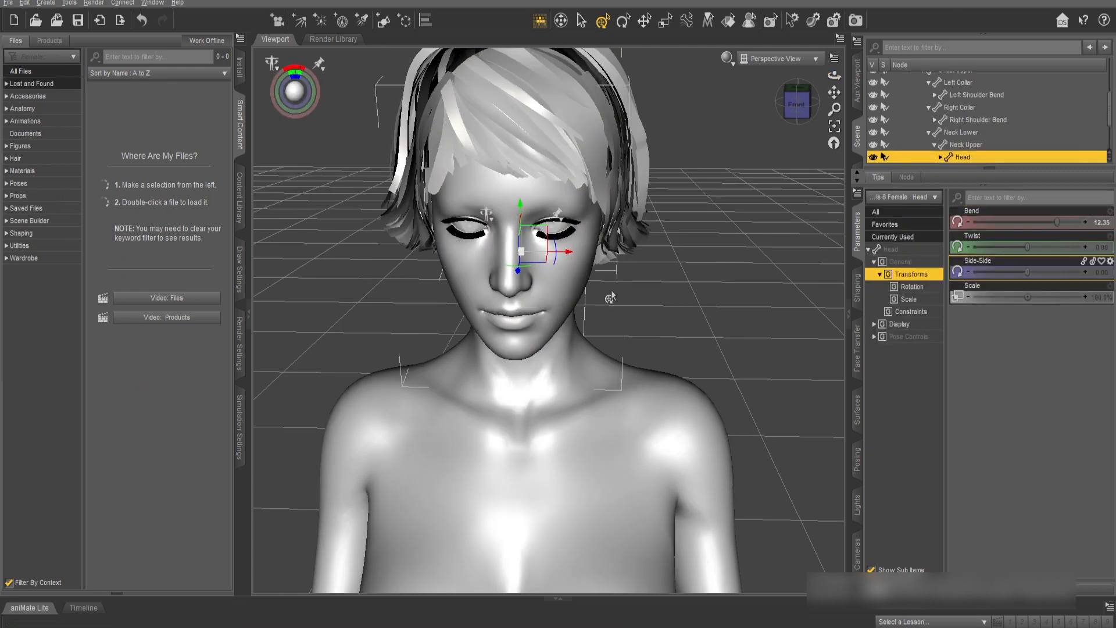
pyautogui.click(538, 372)
pyautogui.click(552, 322)
pyautogui.moveTo(1028, 247); pyautogui.dragTo(1011, 247)
# Switch the viewport's draw style to Texture Shaded
pyautogui.moveTo(834, 76)
pyautogui.mouseDown()
pyautogui.moveTo(800, 84)
pyautogui.moveTo(829, 64)
pyautogui.mouseUp()
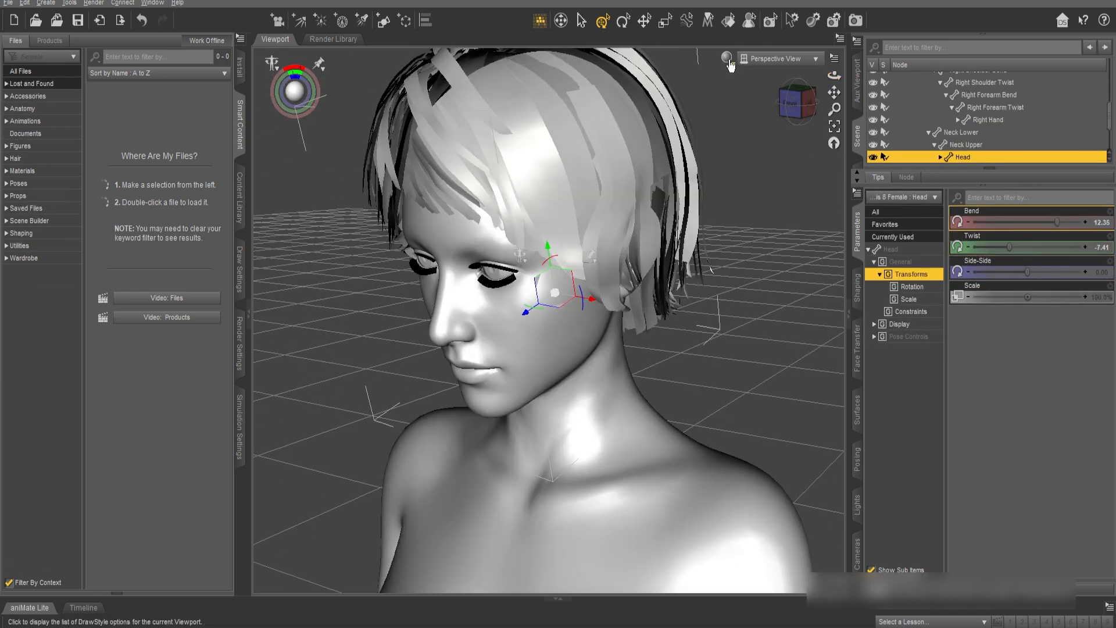
pyautogui.click(727, 58)
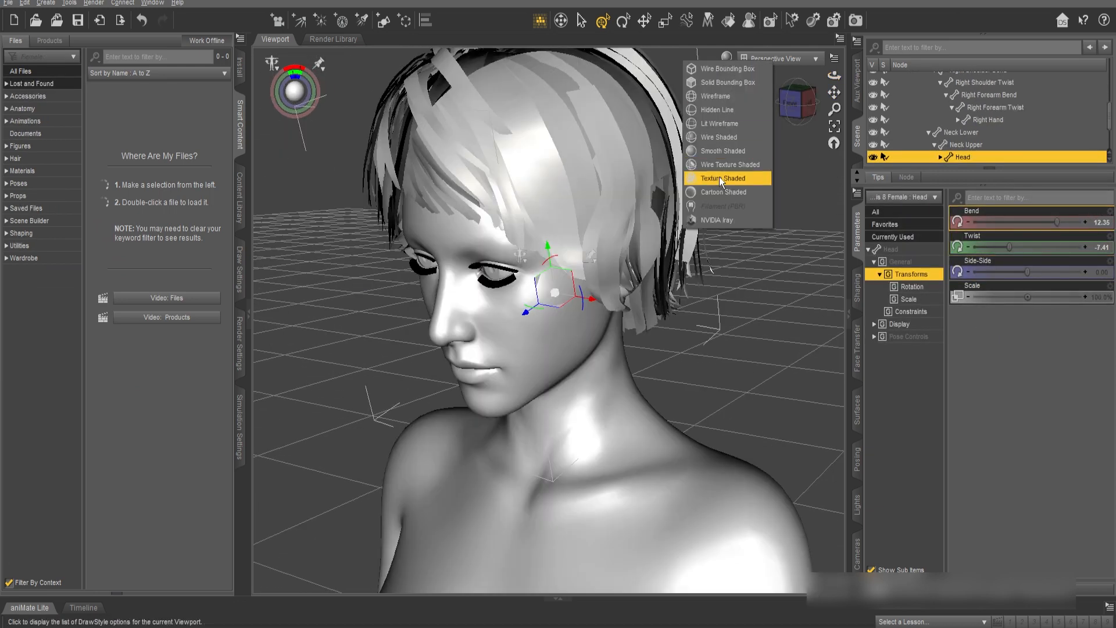
pyautogui.click(721, 178)
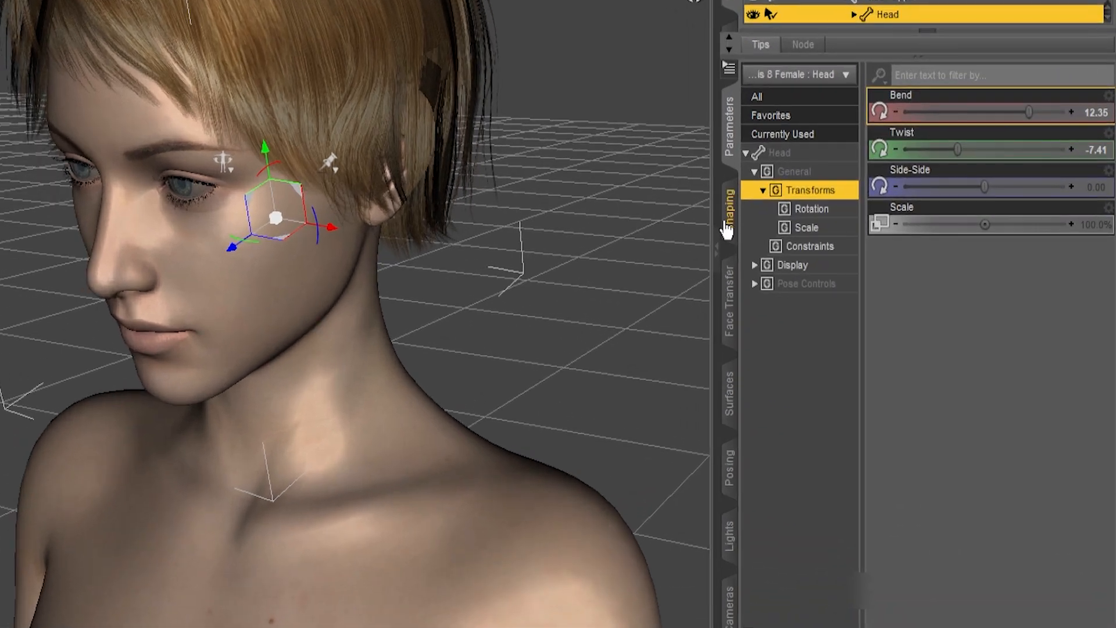
# Reshape the head with MGAB Ellie Teen Head at about 60.3% and MGAB_Chloe Head at about 40.2%, and adjust Riska Head and RN Kayla Head
pyautogui.click(728, 213)
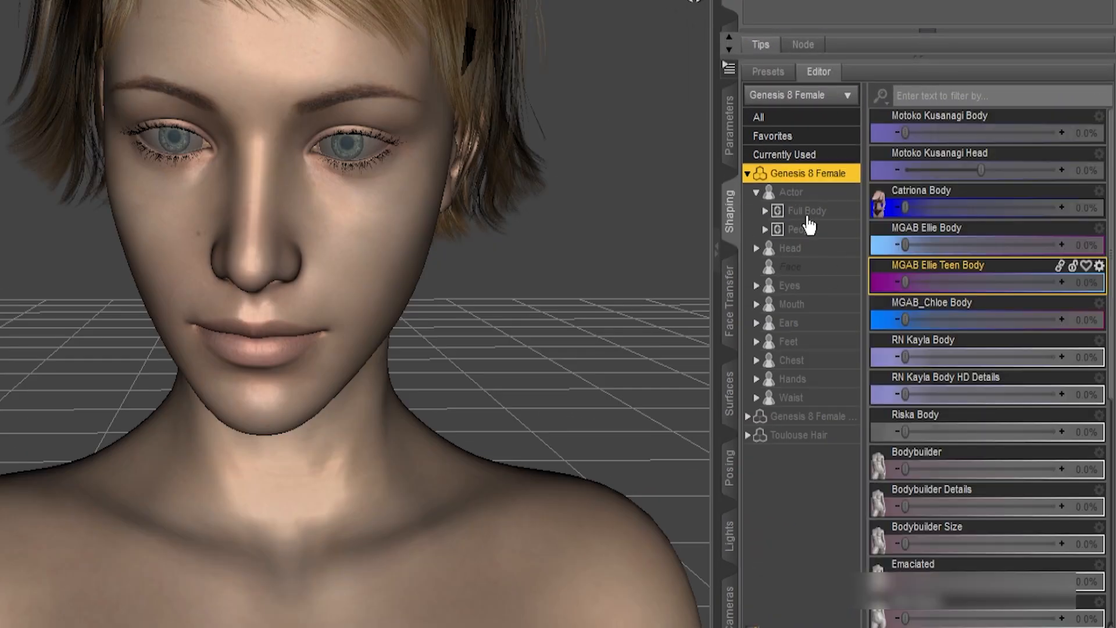
pyautogui.click(792, 192)
pyautogui.scroll(-5, 1056, 318)
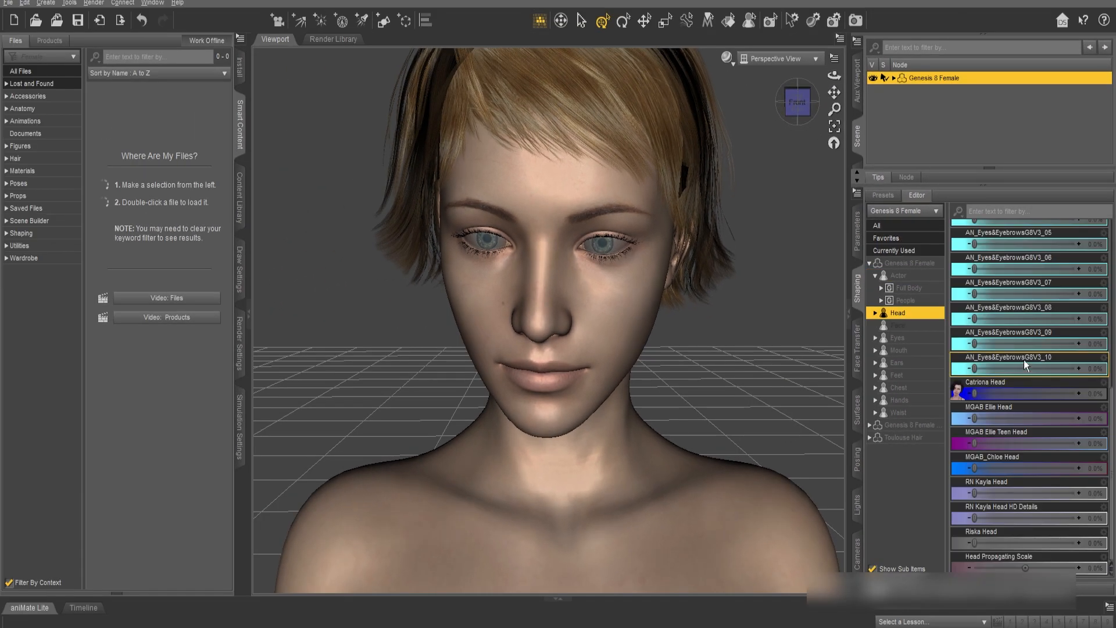
pyautogui.moveTo(975, 449); pyautogui.dragTo(1037, 452)
pyautogui.moveTo(975, 469); pyautogui.dragTo(1016, 468)
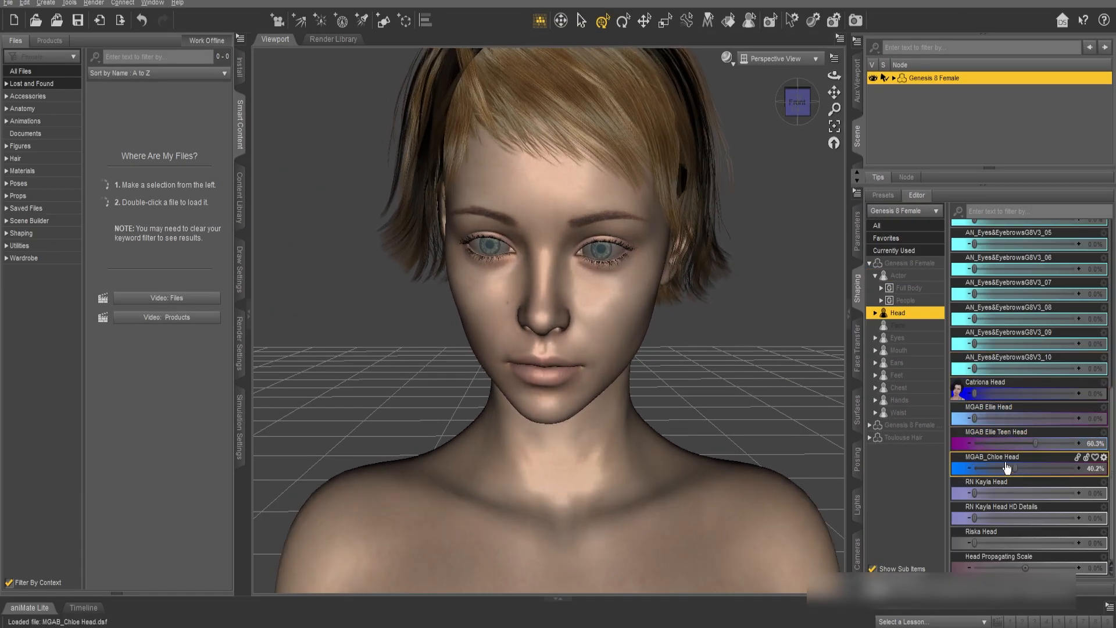
pyautogui.moveTo(975, 542); pyautogui.dragTo(1007, 539)
pyautogui.moveTo(978, 492); pyautogui.dragTo(959, 493)
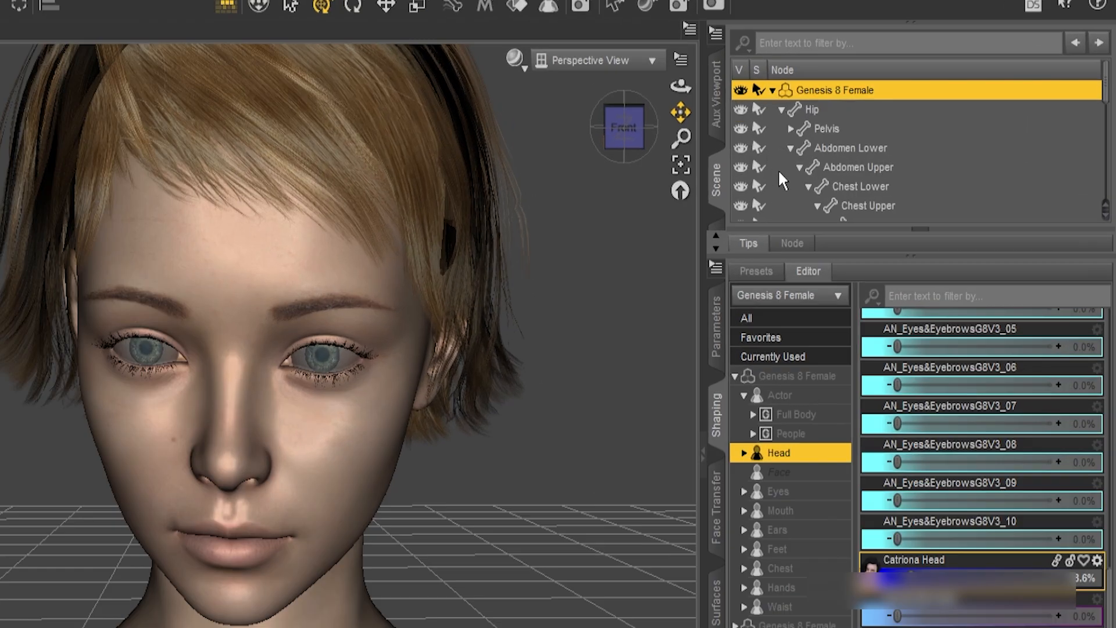
# Select the Toulouse Hair in the scene and set its Front Longer morph to 100%
pyautogui.scroll(-7, 785, 170)
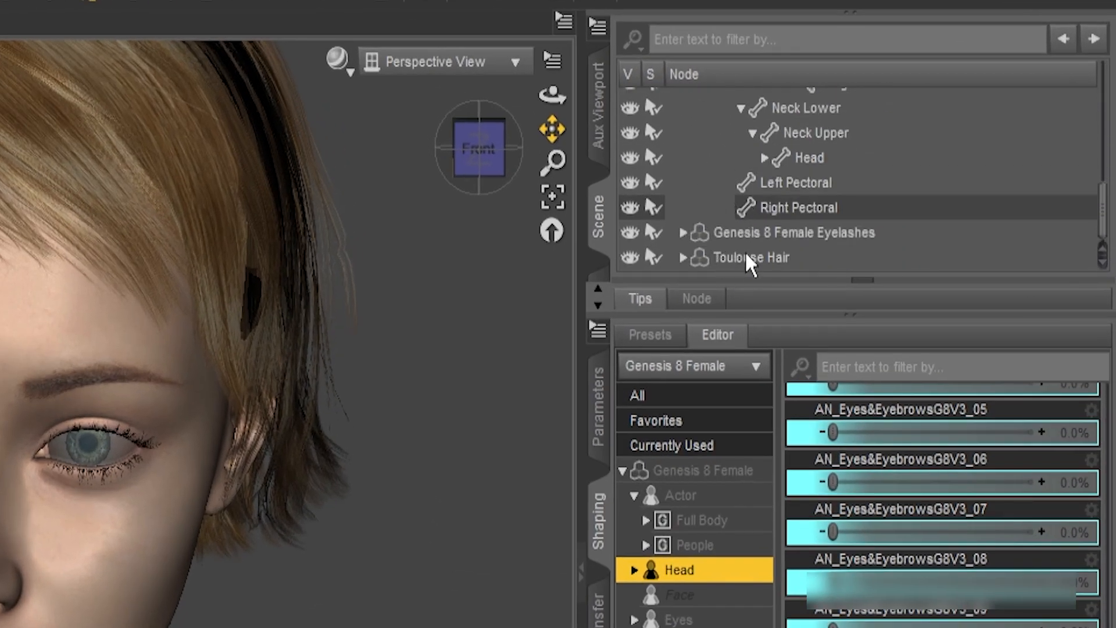
pyautogui.click(747, 257)
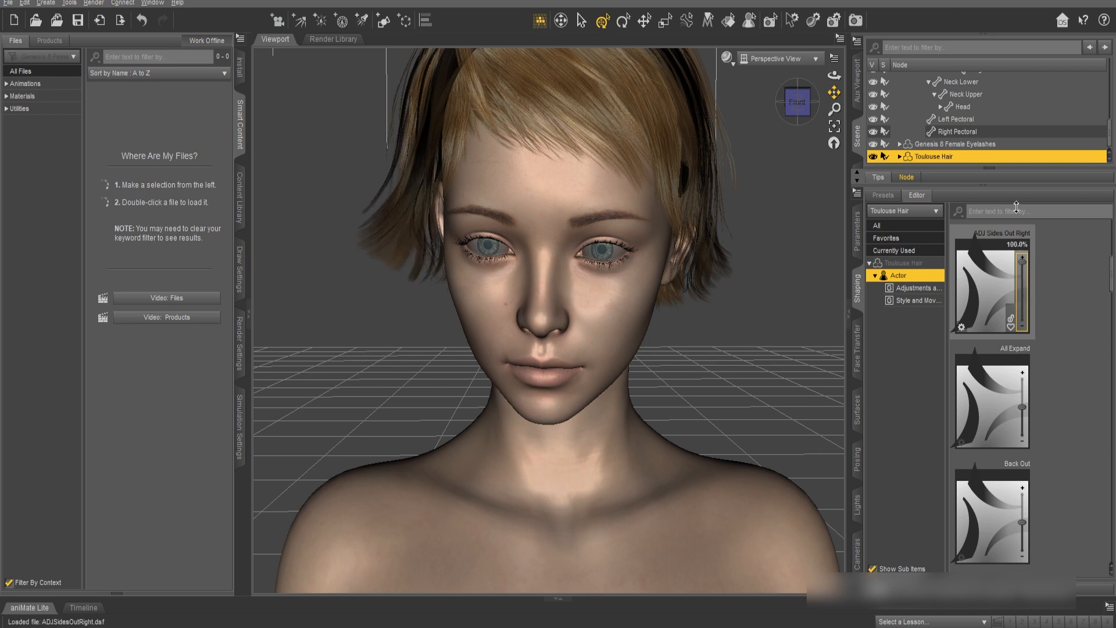
pyautogui.hotkey('ctrl', 'z')
pyautogui.moveTo(1022, 407); pyautogui.dragTo(1022, 411)
pyautogui.scroll(-6, 1021, 411)
pyautogui.moveTo(1023, 525); pyautogui.dragTo(1022, 465)
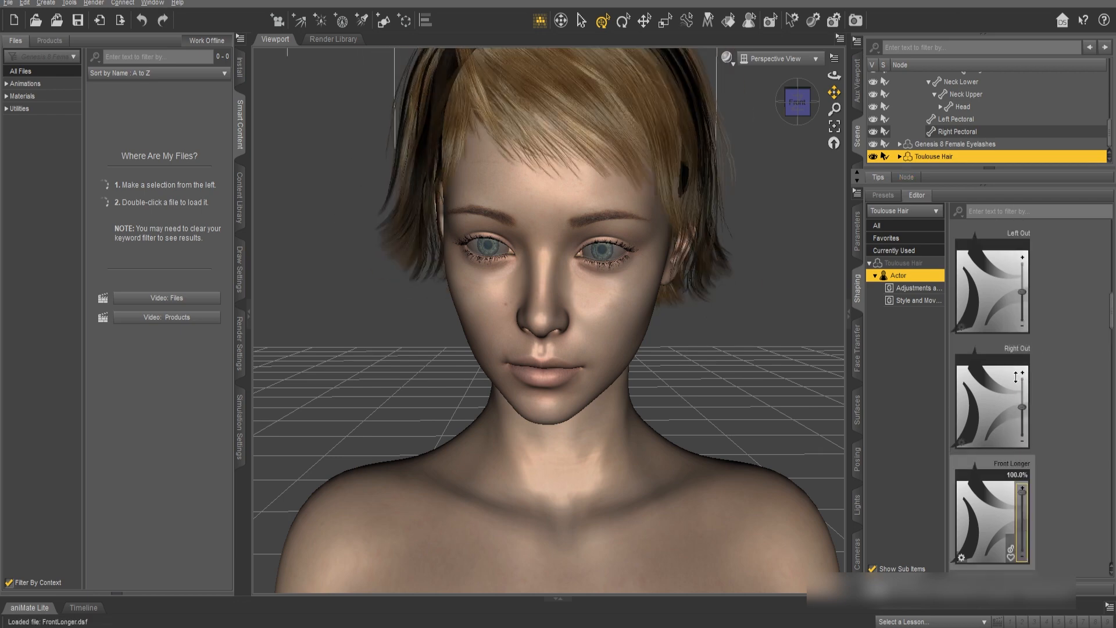
# Lengthen the hair at the back of the neck with the Lower Neck Longer morph
pyautogui.scroll(-2, 1022, 419)
pyautogui.moveTo(1022, 410); pyautogui.dragTo(1022, 355)
pyautogui.hotkey('ctrl', 'z')
pyautogui.scroll(-2, 1033, 420)
pyautogui.scroll(-3, 1035, 423)
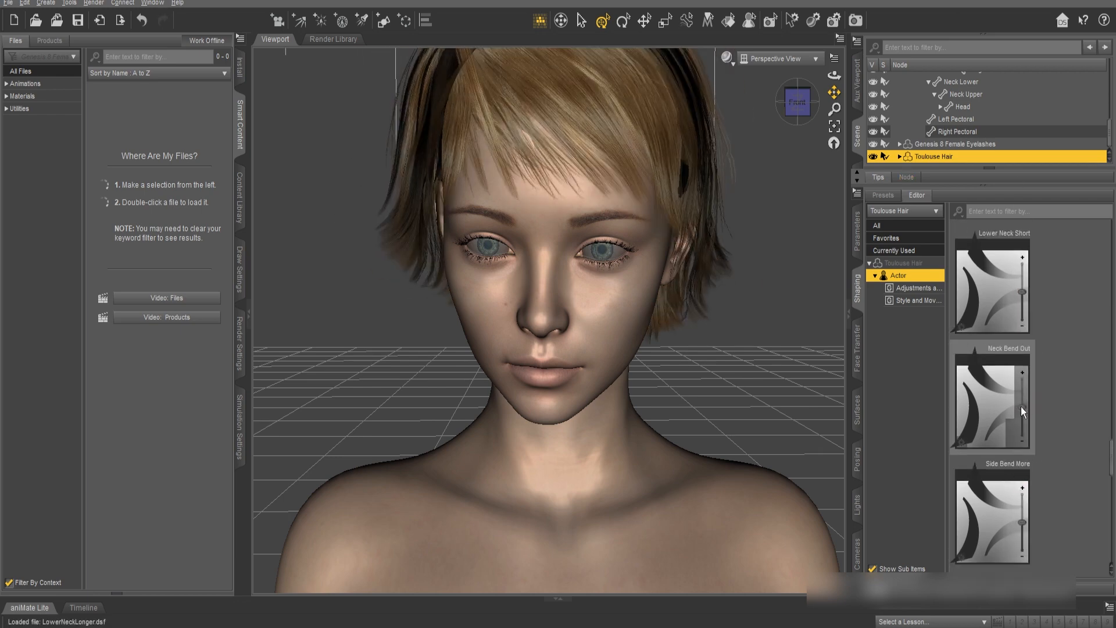
# Try the hair's Volume Side morph, undo it, and set the Windy morph to 100%
pyautogui.scroll(-2, 1029, 411)
pyautogui.scroll(-2, 1029, 411)
pyautogui.moveTo(1022, 414); pyautogui.dragTo(1022, 337)
pyautogui.hotkey('ctrl', 'z')
pyautogui.moveTo(1022, 529); pyautogui.dragTo(1022, 448)
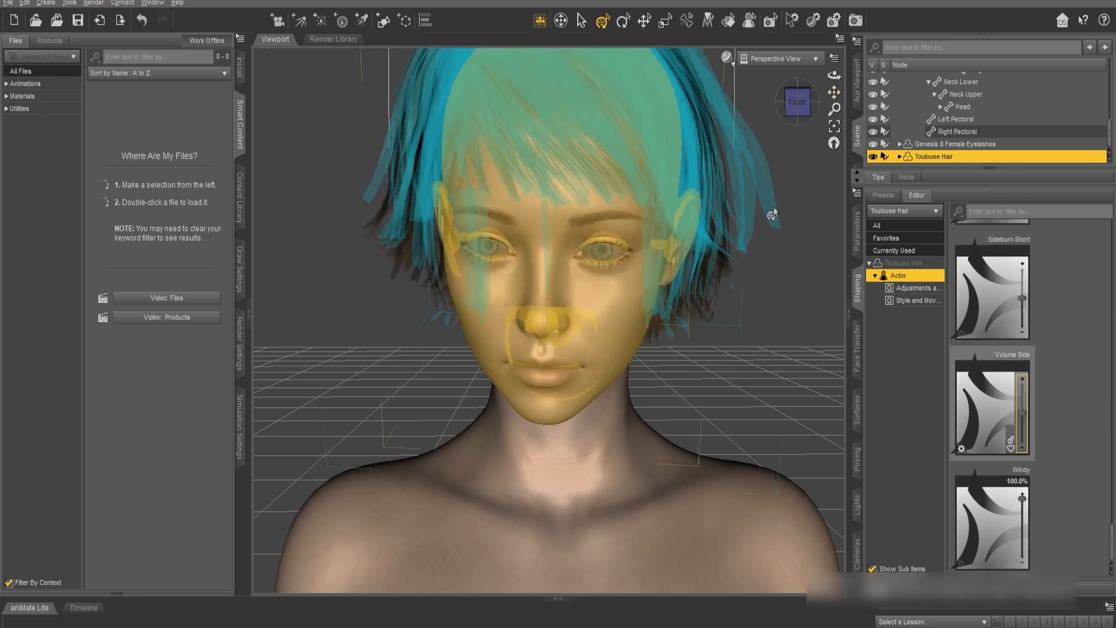
pyautogui.scroll(-3, 773, 215)
# Filter the Genesis 8 Female parameters for "eye" and set Eyes Side-Side to about -66.3% and Eyes Up-Down to about 41.6%
pyautogui.keyDown('ctrl'); pyautogui.keyDown('alt'); pyautogui.moveTo(832, 205); pyautogui.dragTo(789, 203); pyautogui.keyUp('alt'); pyautogui.keyUp('ctrl')
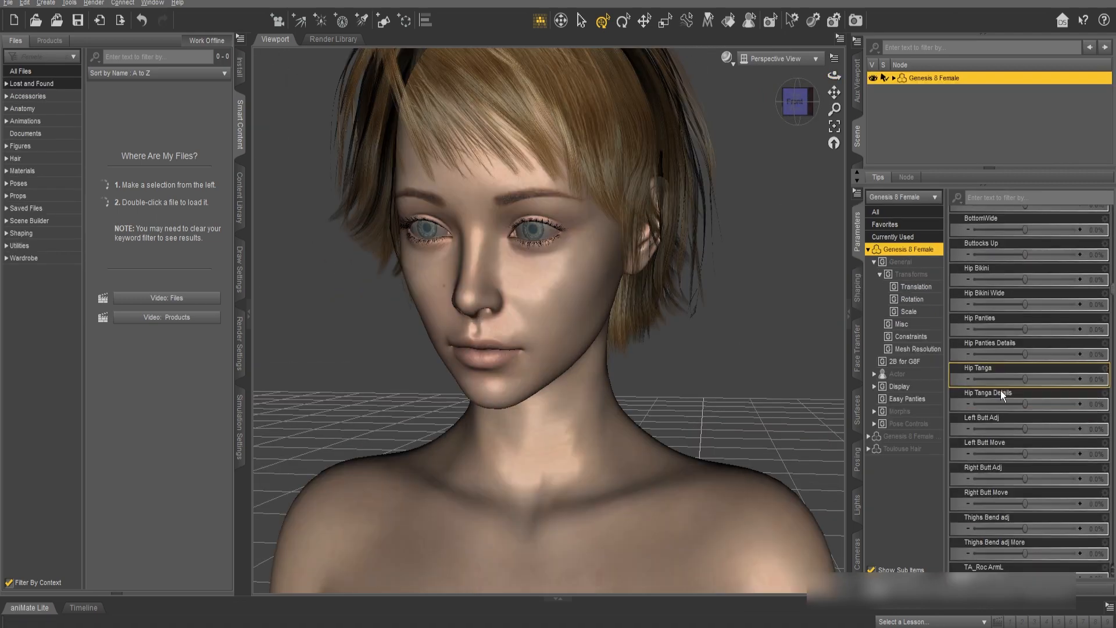
pyautogui.scroll(-3, 1000, 391)
pyautogui.scroll(-10, 1000, 394)
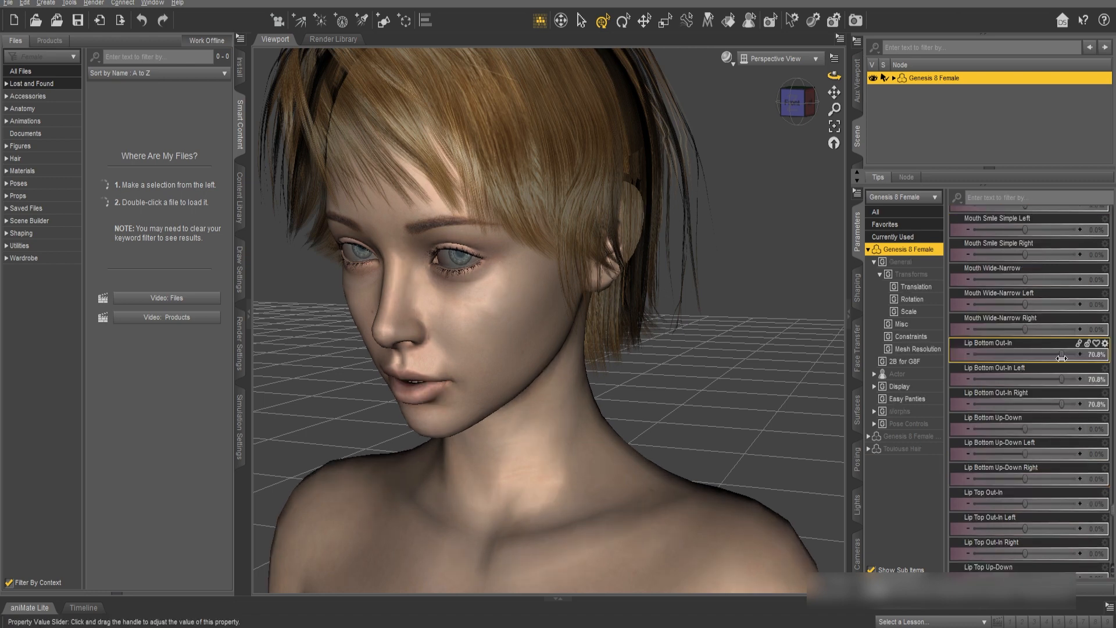
# Set Lip Bottom Out-In to about 62.9%, Lip Bottom Up-Down to 23.6%, Lip Top Out-In to 14.6% and Lip Top Up-Down to -24.7%
pyautogui.moveTo(1062, 358); pyautogui.dragTo(1057, 358)
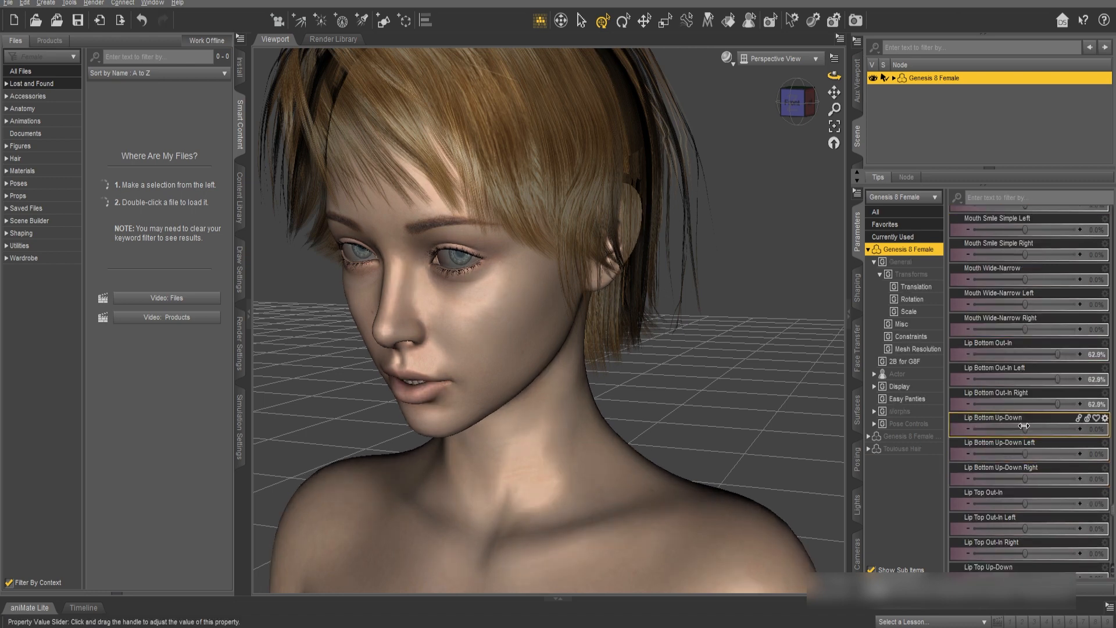
pyautogui.moveTo(1025, 429); pyautogui.dragTo(1037, 430)
pyautogui.moveTo(1030, 502); pyautogui.dragTo(1033, 504)
pyautogui.scroll(-1, 1029, 504)
pyautogui.moveTo(1025, 504); pyautogui.dragTo(1012, 504)
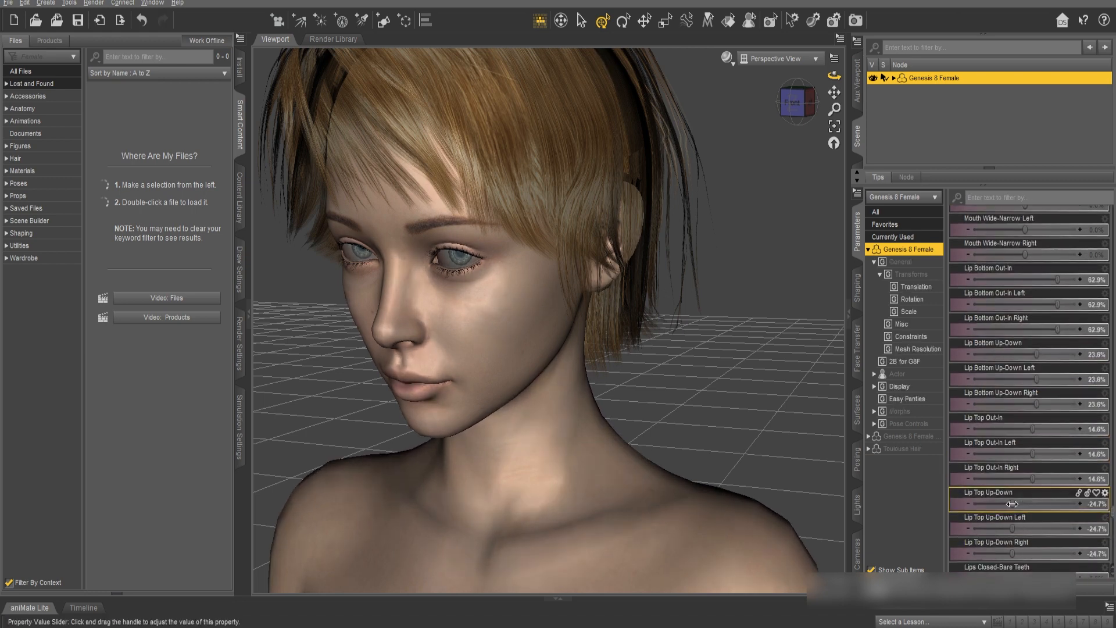
pyautogui.scroll(-2, 1019, 504)
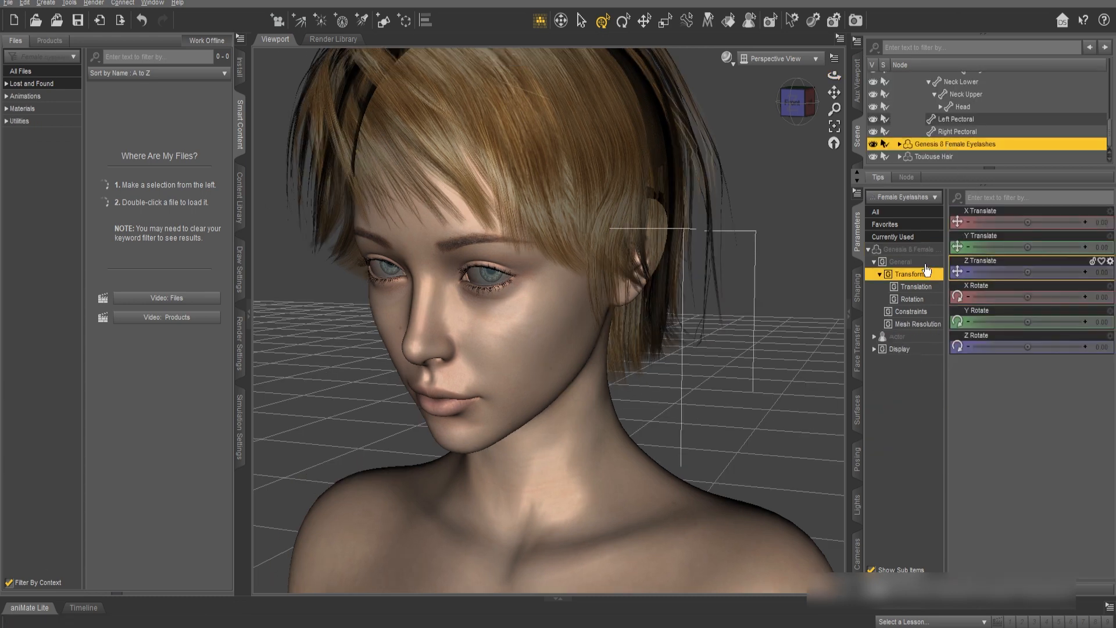
# Set the eyelashes' AN_EyelashesG8V1_02 morph to 96.1% and AN_EyelashesG8V1_01 to 8.4%
pyautogui.click(907, 249)
pyautogui.scroll(-10, 1004, 391)
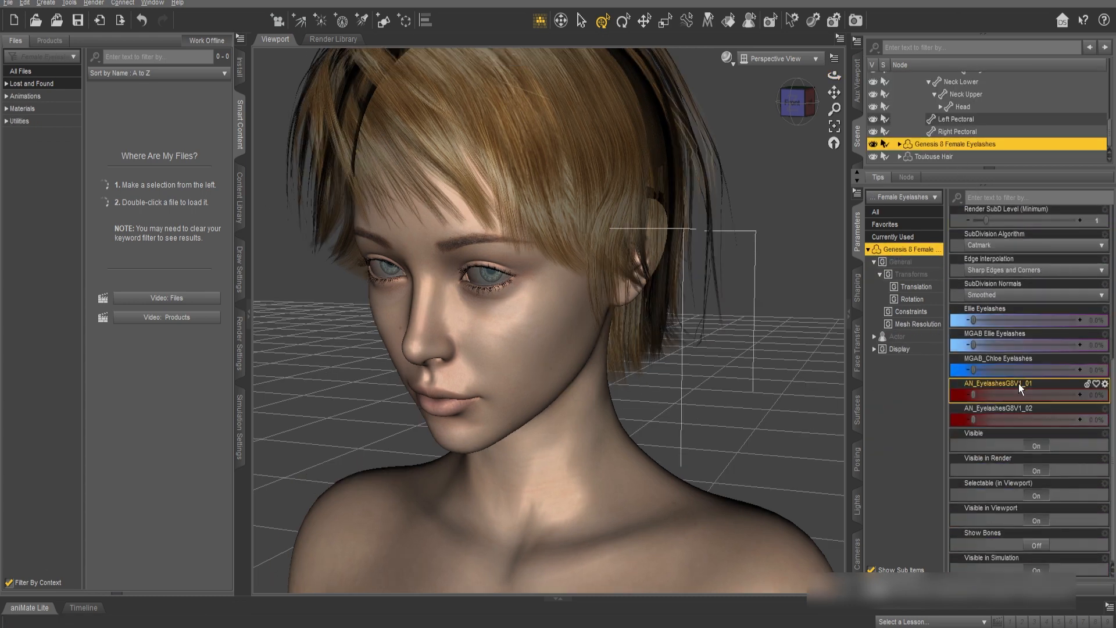
pyautogui.moveTo(1018, 395); pyautogui.dragTo(1110, 407)
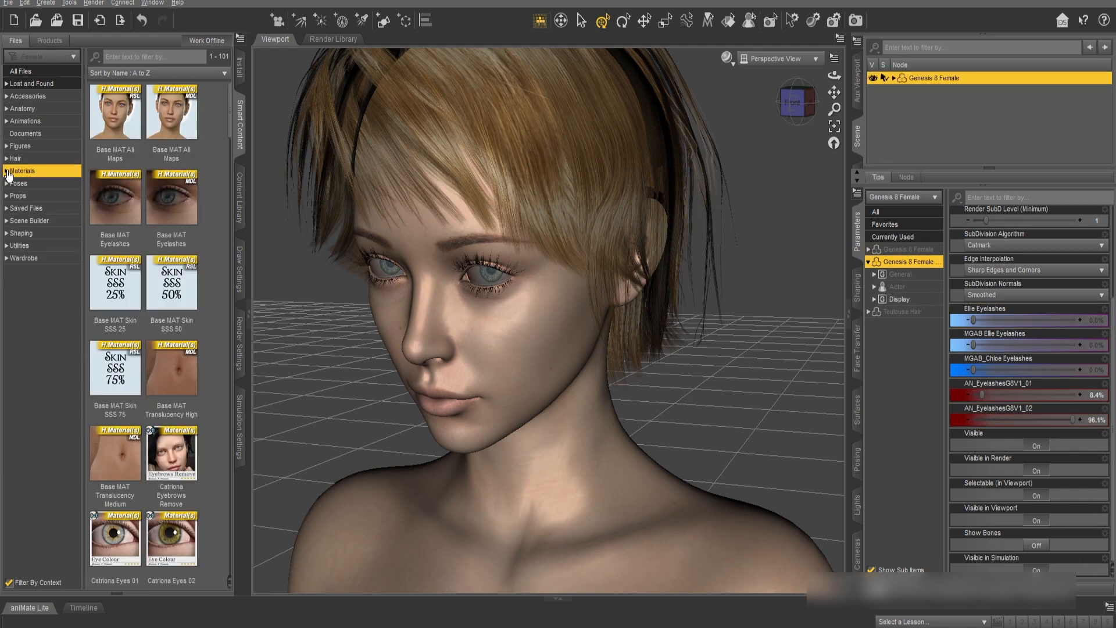
# Find the Iray eye materials and apply Catriona Eyes 07 to the Genesis 8 Female figure
pyautogui.click(6, 172)
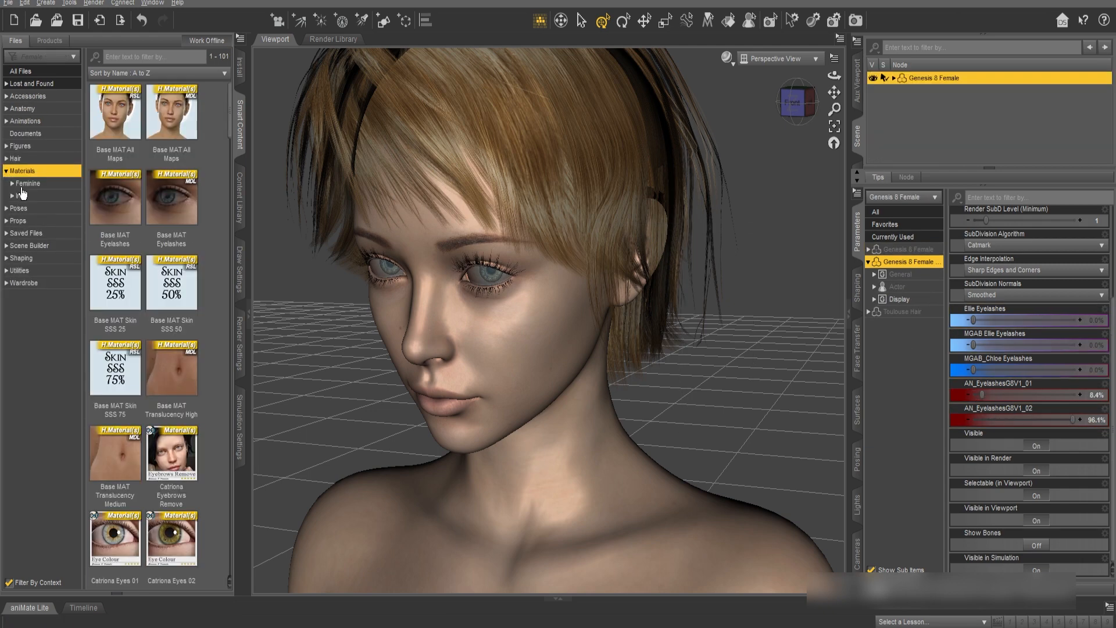
pyautogui.click(21, 186)
pyautogui.click(21, 197)
pyautogui.scroll(-10, 179, 299)
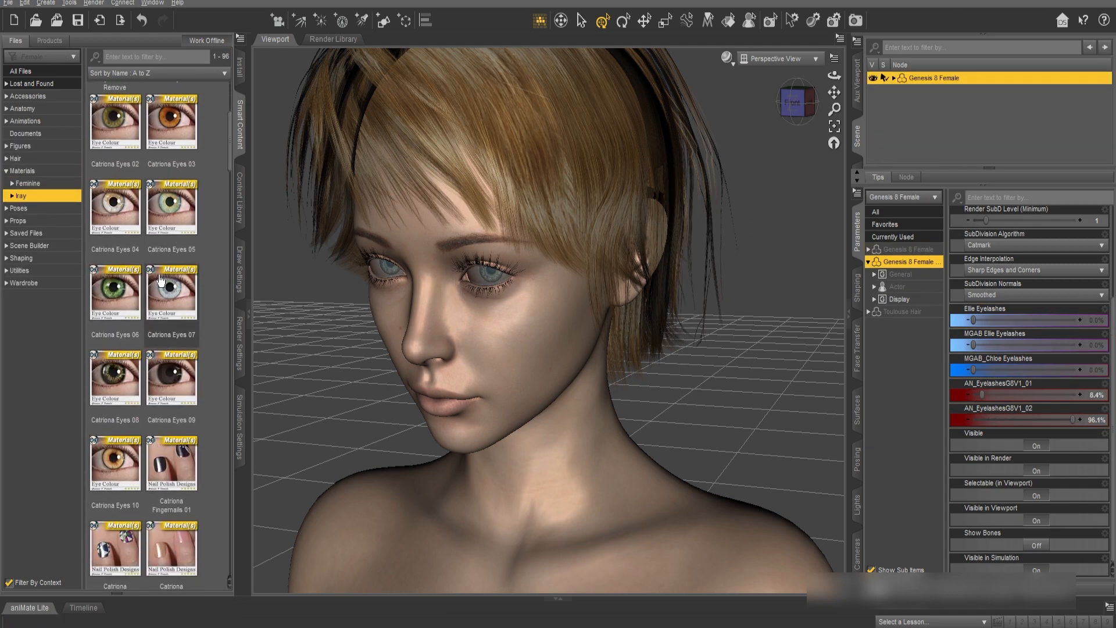
pyautogui.scroll(10, 128, 289)
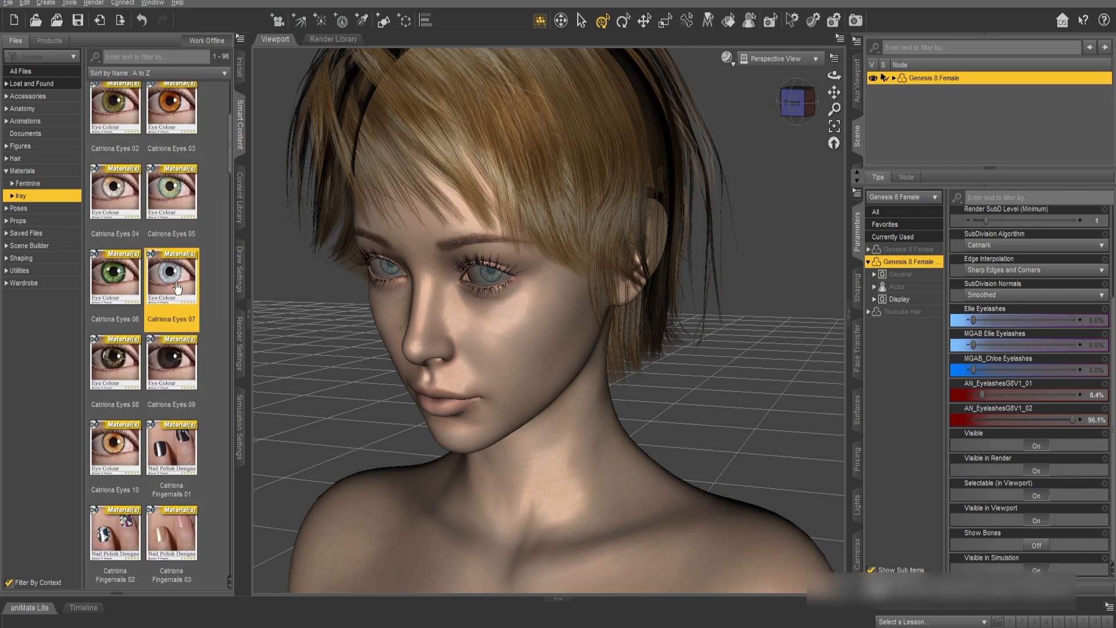
pyautogui.doubleClick(177, 287)
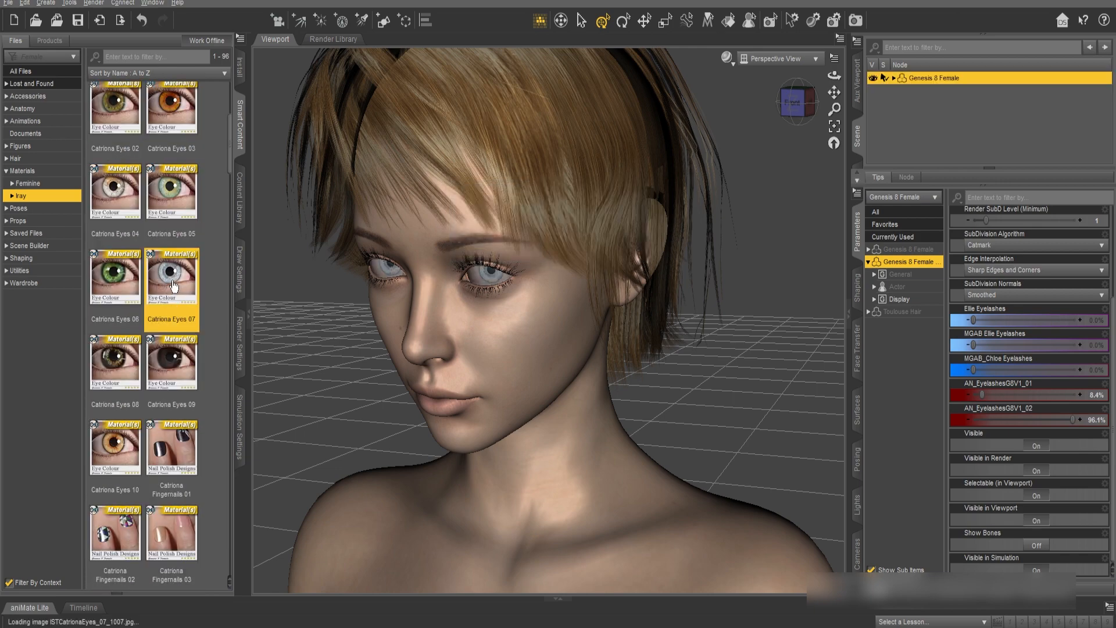
# Start exporting the scene as an OBJ file, giving it a file name in the export folder
pyautogui.click(8, 3)
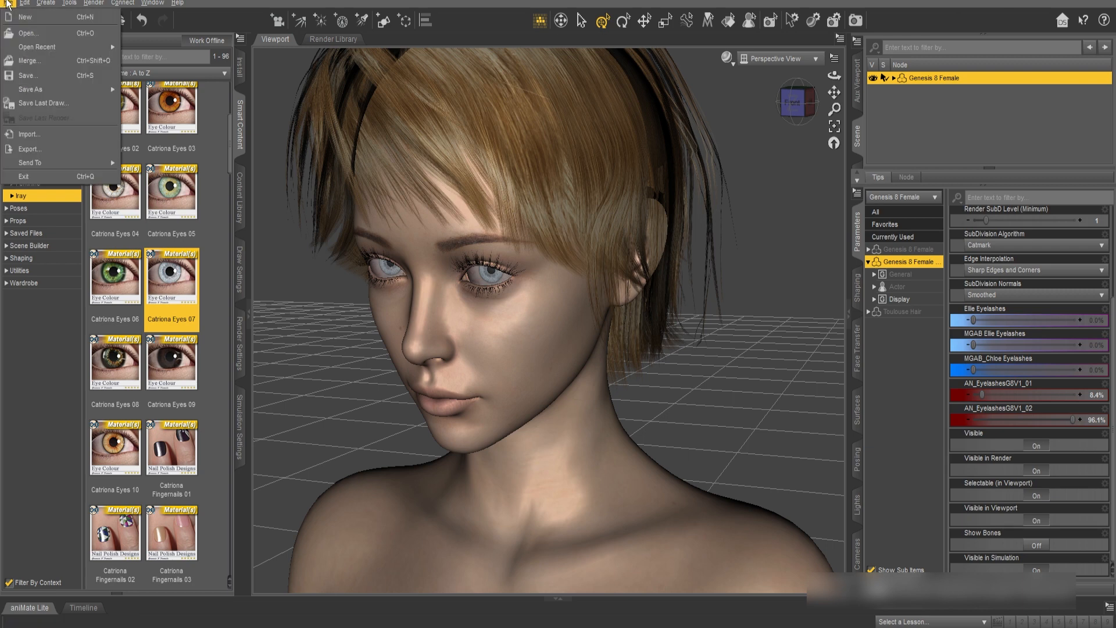
pyautogui.click(28, 149)
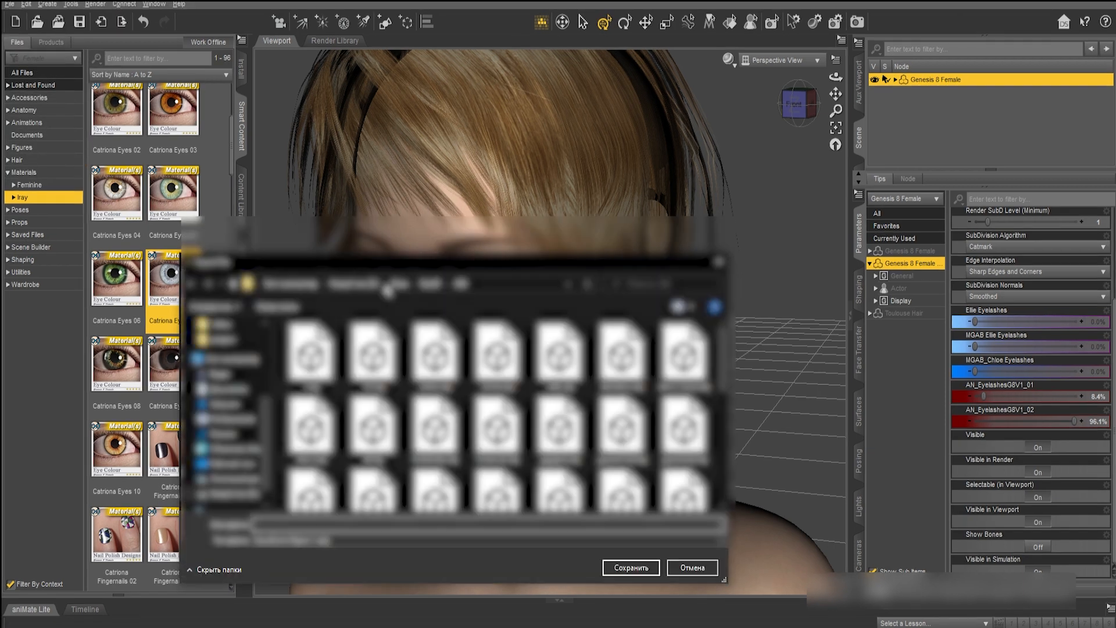
pyautogui.moveTo(407, 264); pyautogui.dragTo(410, 229)
pyautogui.write('1')
pyautogui.click(325, 432)
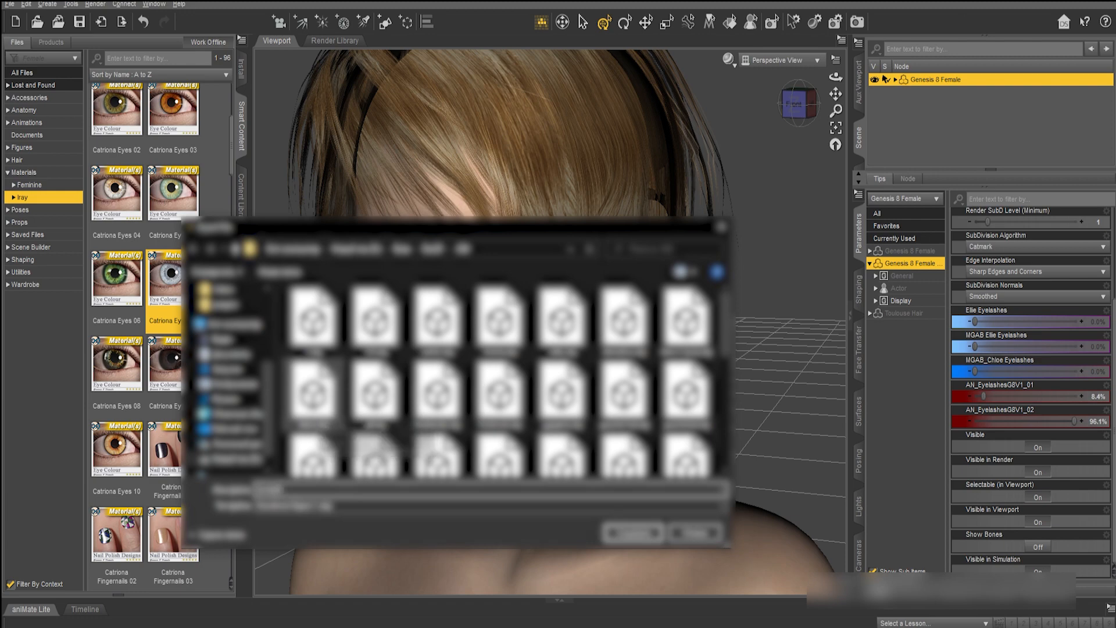
pyautogui.click(632, 535)
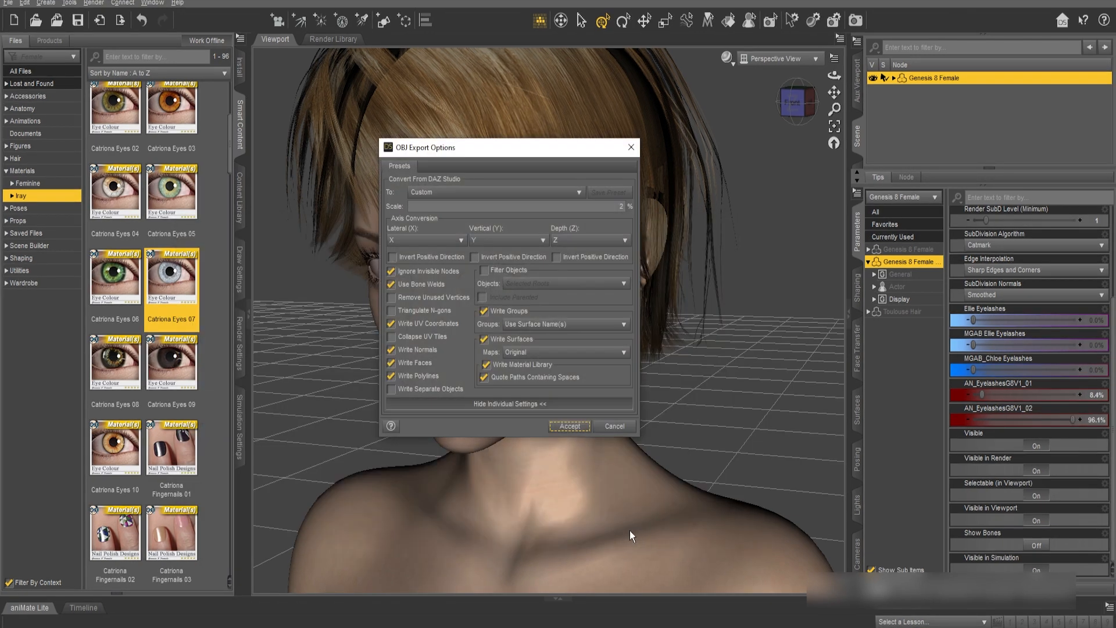
# Export the OBJ with a custom scale of 2% and Maps set to Original
pyautogui.moveTo(431, 150); pyautogui.dragTo(483, 189)
pyautogui.moveTo(671, 244); pyautogui.dragTo(682, 244)
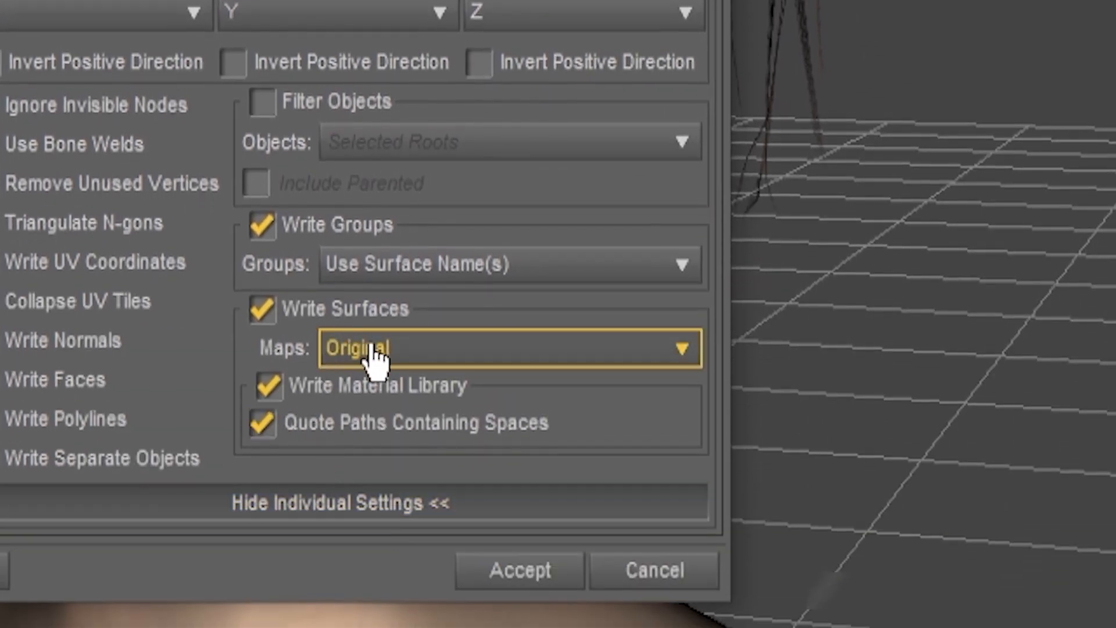
pyautogui.click(376, 349)
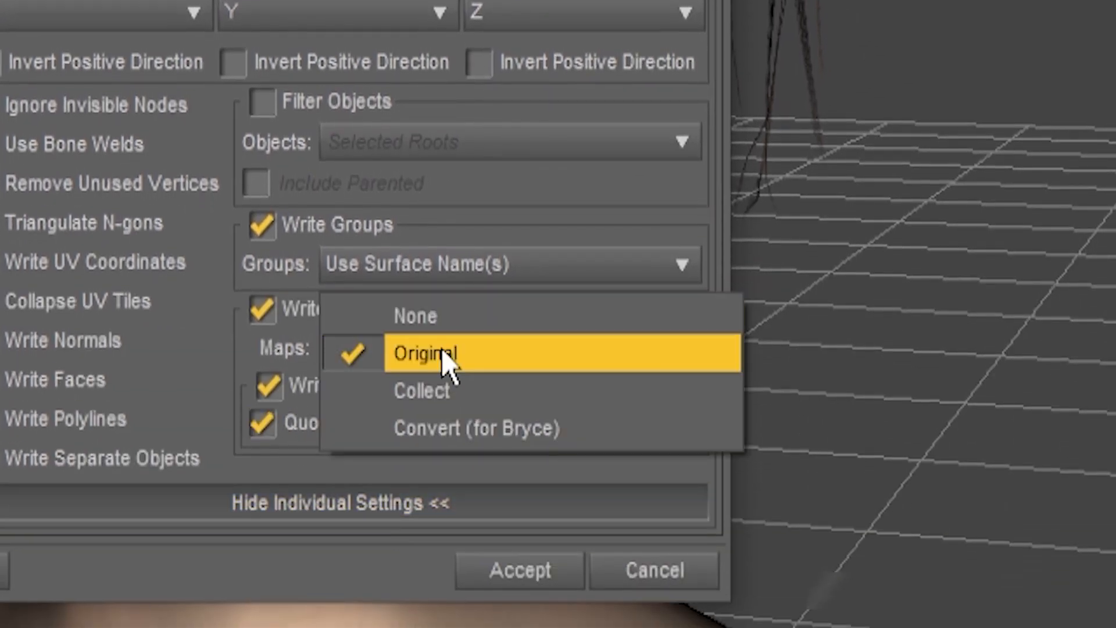
pyautogui.click(433, 354)
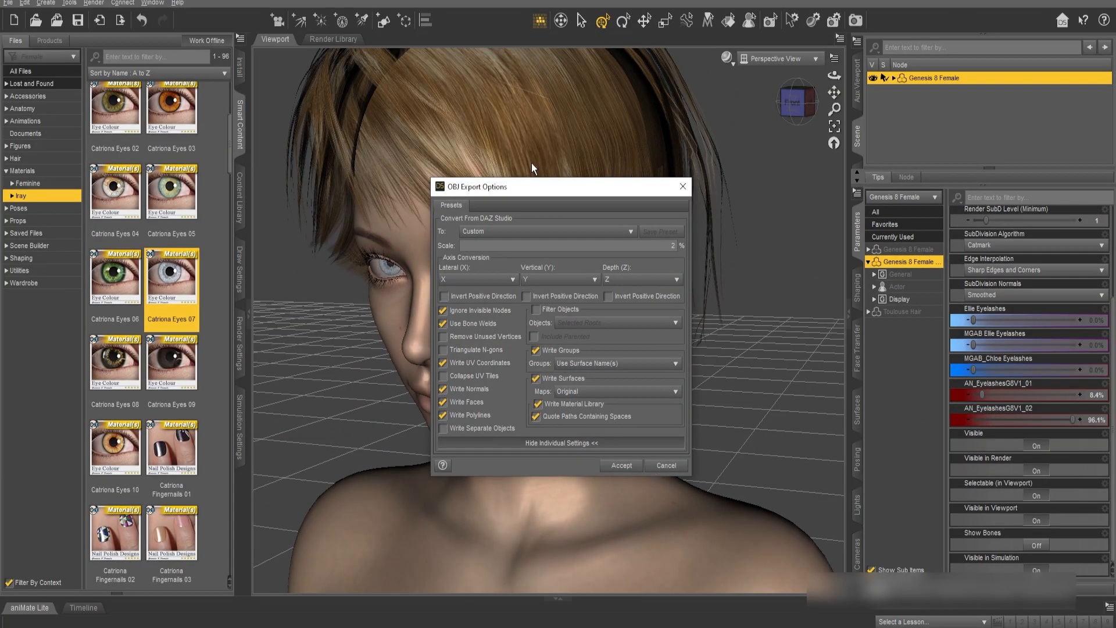
pyautogui.click(648, 467)
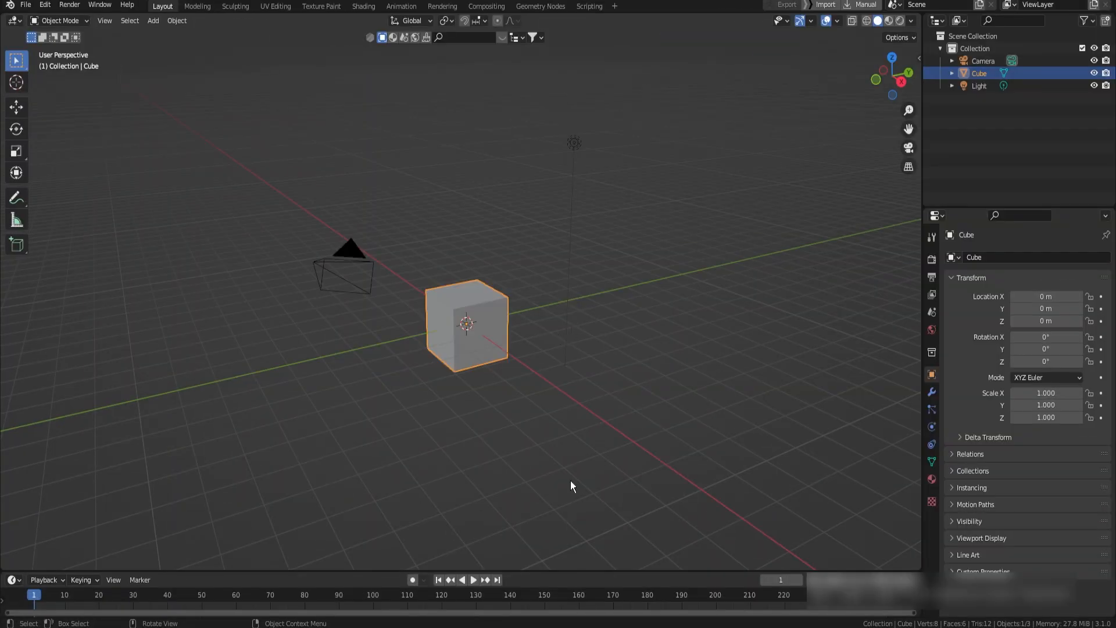
# Switch to Blender and delete the default cube and light from the new scene
pyautogui.moveTo(459, 236); pyautogui.dragTo(508, 370)
pyautogui.press('Delete')
pyautogui.moveTo(560, 89); pyautogui.dragTo(618, 169)
pyautogui.press('Delete')
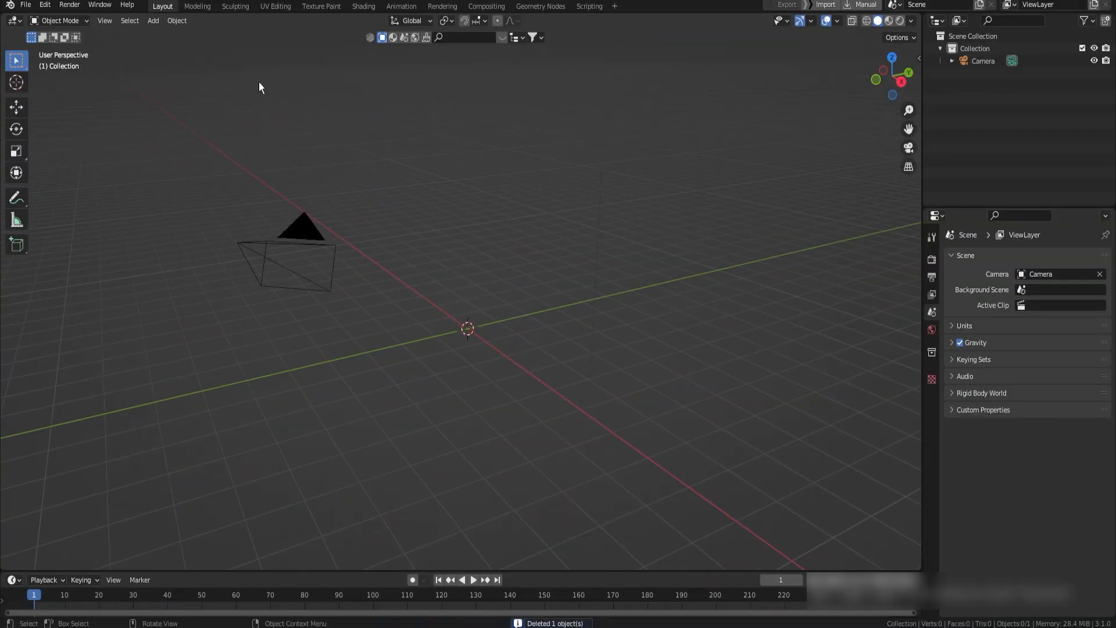
# Import the exported character OBJ with its geometry split by object and by group
pyautogui.click(46, 7)
pyautogui.moveTo(87, 322)
pyautogui.click(364, 581)
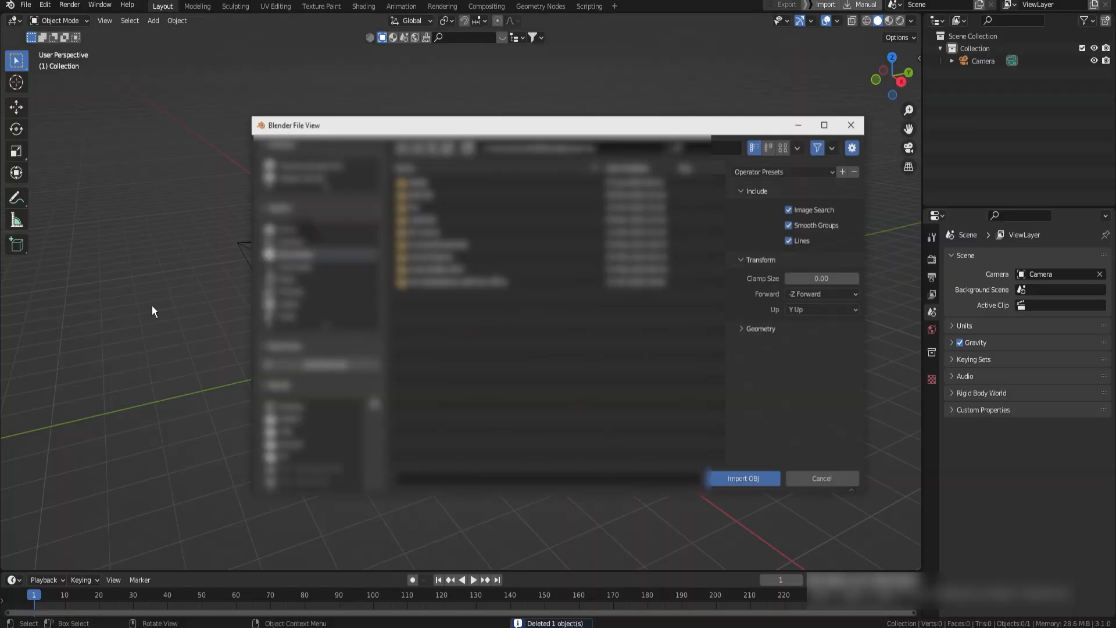
pyautogui.click(296, 178)
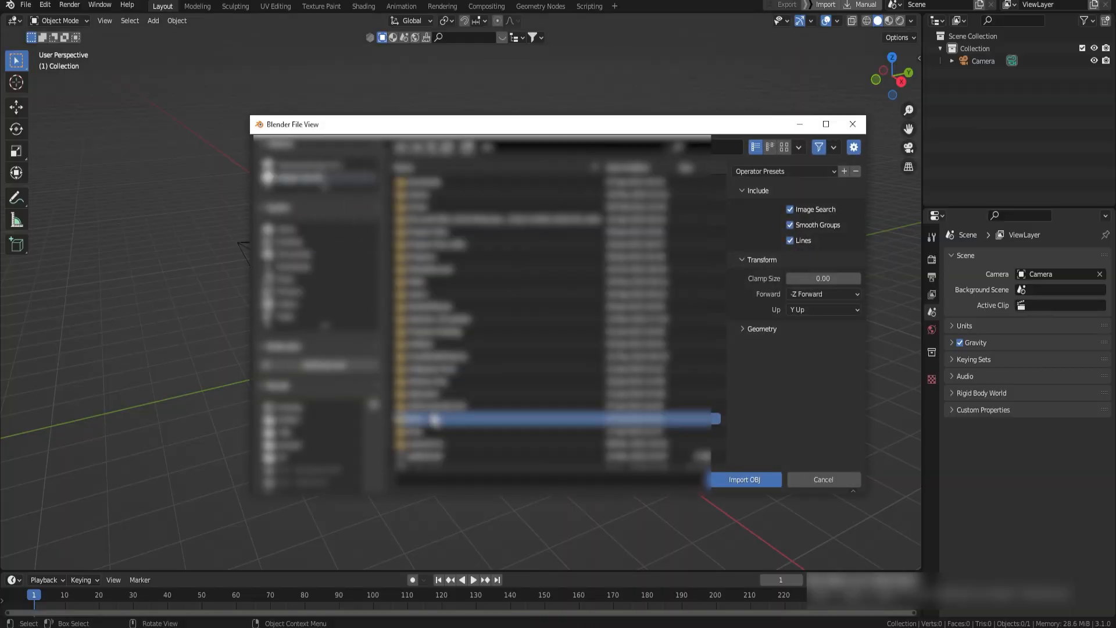
pyautogui.doubleClick(435, 420)
pyautogui.doubleClick(434, 220)
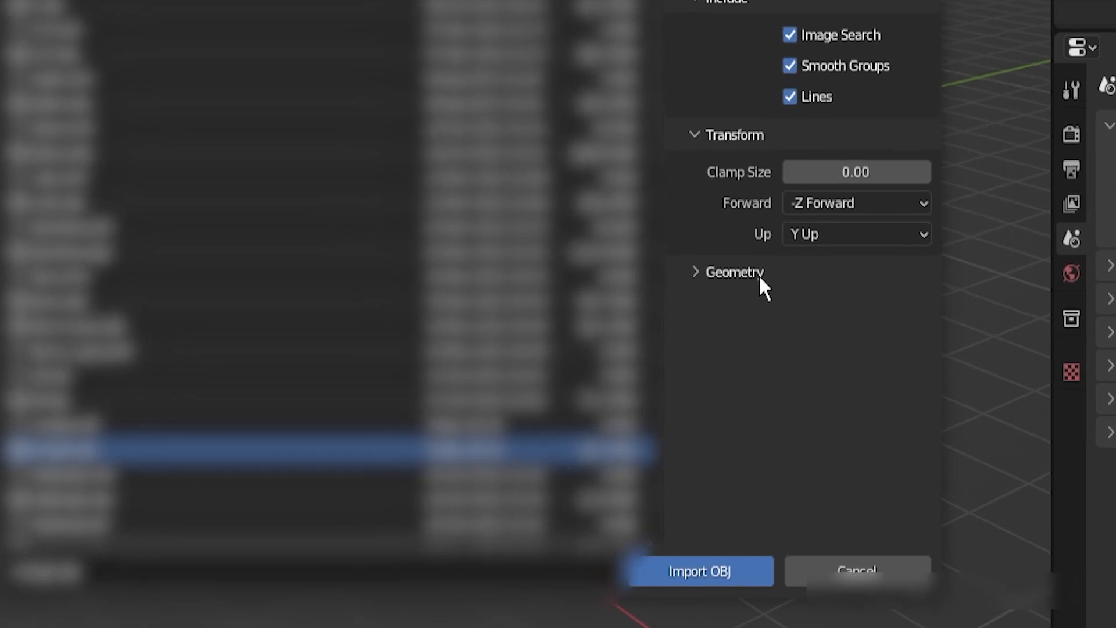
pyautogui.click(705, 272)
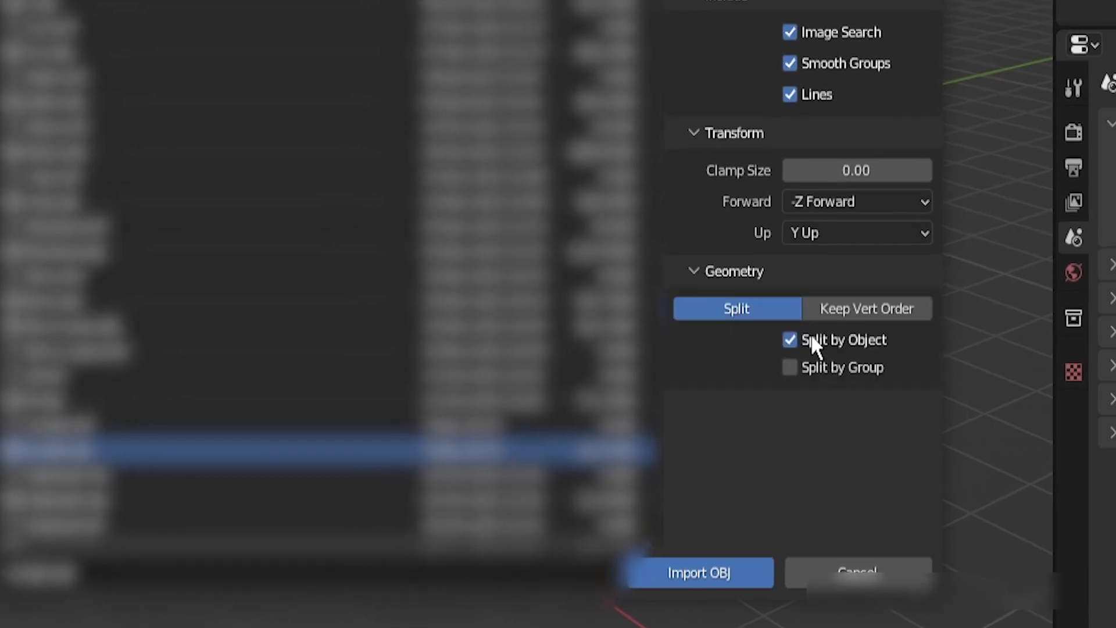
pyautogui.click(791, 340)
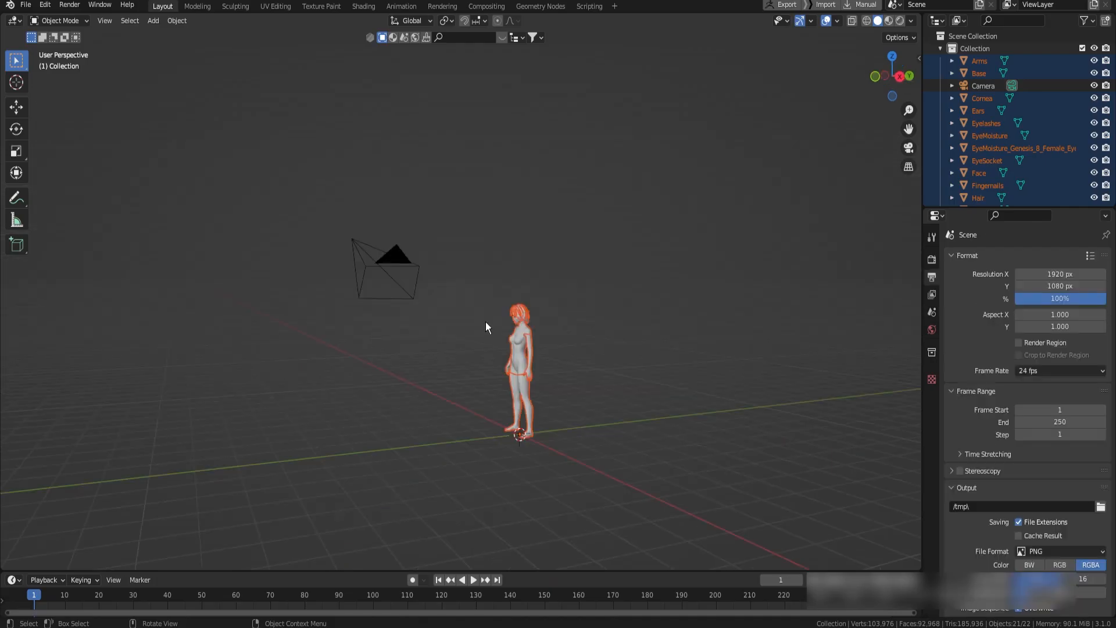
# Look through the camera and set the output resolution to 3000 by 3000 px
pyautogui.press('KP_0')
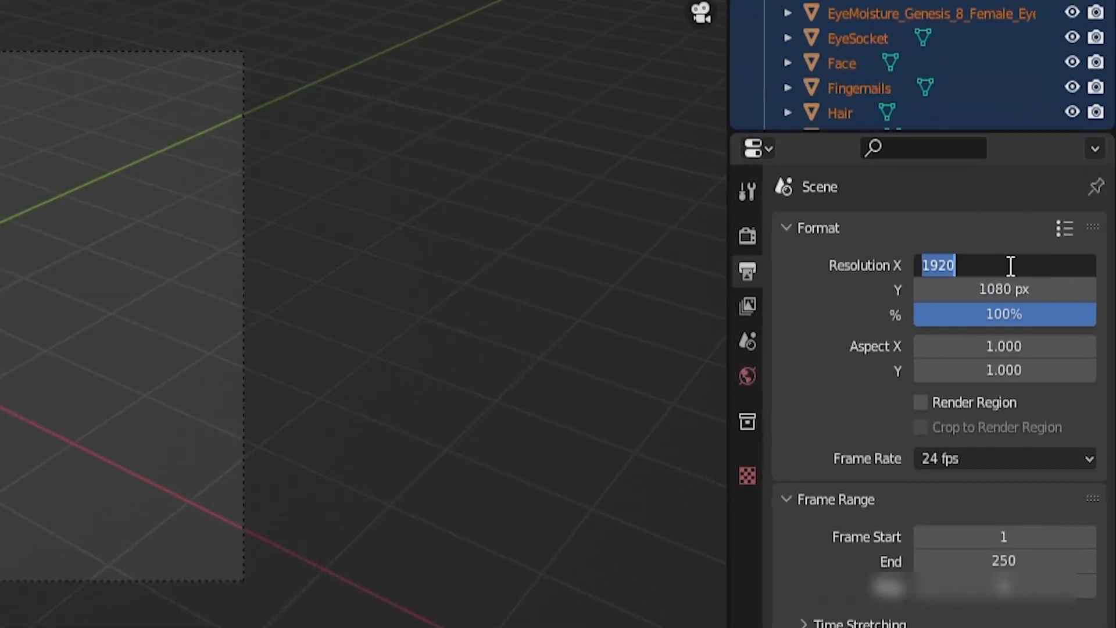
pyautogui.write('00')
pyautogui.press('Return')
pyautogui.write('300')
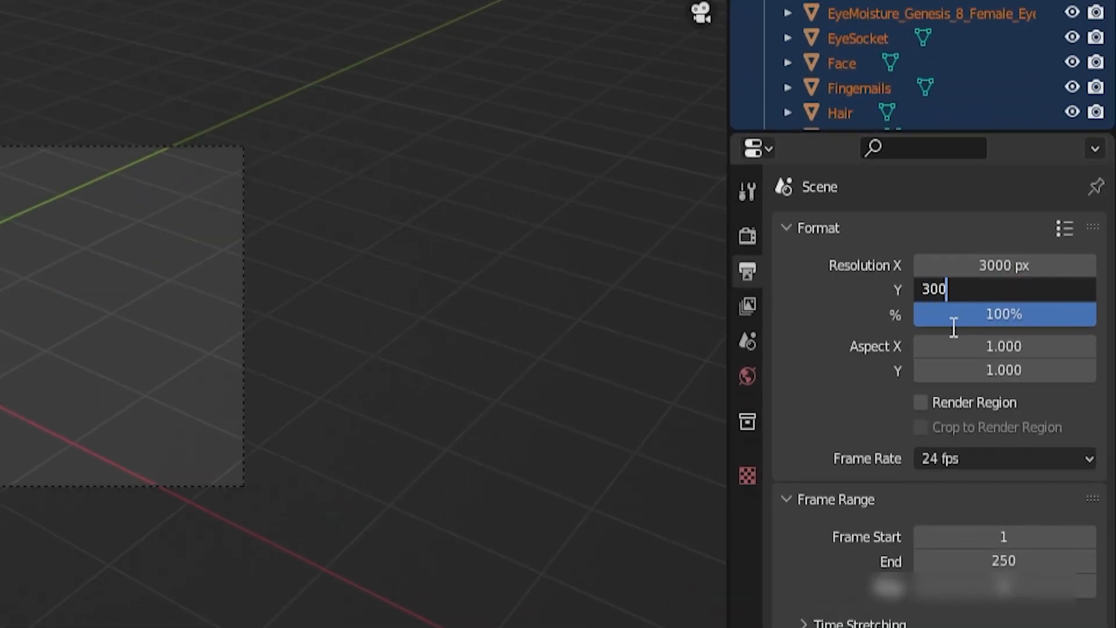
pyautogui.write('0')
pyautogui.press('Return')
# Lock the camera to the view so that navigating moves the camera
pyautogui.press('n')
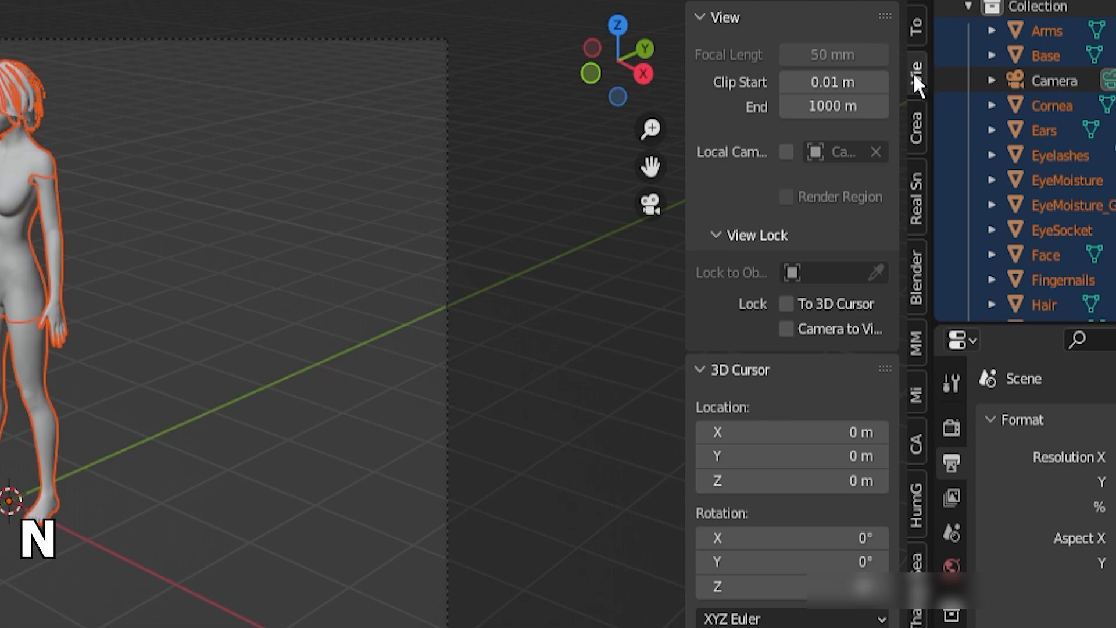
pyautogui.click(817, 328)
pyautogui.press('n')
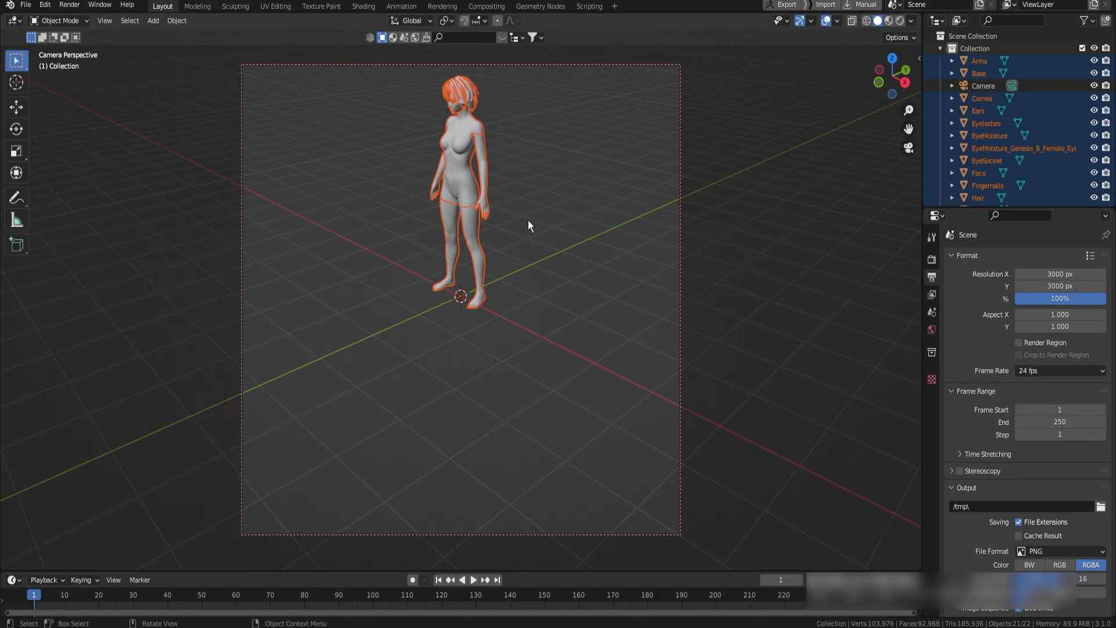
# Frame the character's head and shoulders in the camera from a three-quarter angle
pyautogui.keyDown('shift'); pyautogui.moveTo(498, 152); pyautogui.dragTo(529, 254, button='middle'); pyautogui.keyUp('shift')
pyautogui.scroll(6, 494, 169)
pyautogui.keyDown('shift'); pyautogui.moveTo(495, 169); pyautogui.dragTo(460, 436, button='middle'); pyautogui.keyUp('shift')
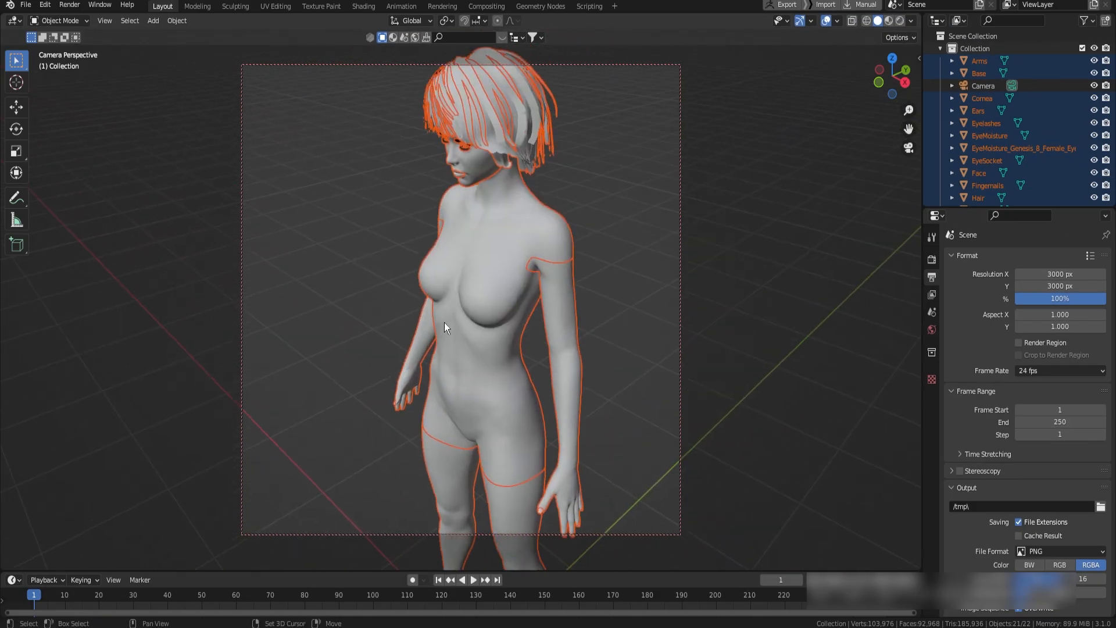
pyautogui.moveTo(493, 321); pyautogui.dragTo(454, 275, button='middle')
pyautogui.keyDown('ctrl'); pyautogui.moveTo(453, 275); pyautogui.dragTo(527, 295, button='middle'); pyautogui.keyUp('ctrl')
pyautogui.keyDown('shift'); pyautogui.moveTo(528, 295); pyautogui.dragTo(539, 271, button='middle'); pyautogui.keyUp('shift')
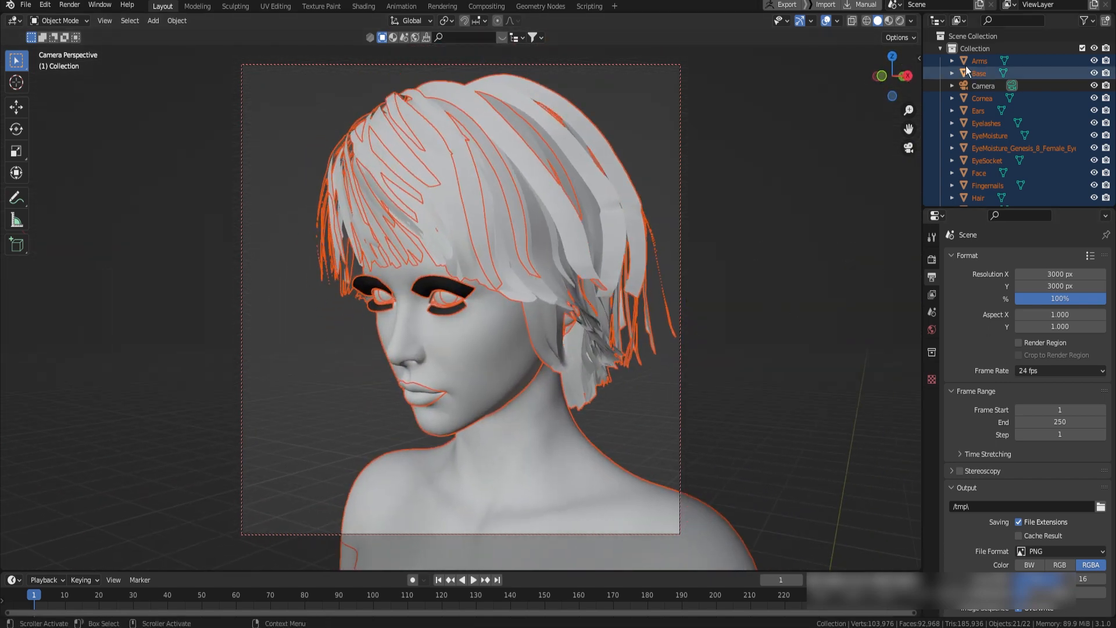
# Place the camera outside the model's collection, collapse that collection, and set the camera's focal length to 135 mm
pyautogui.click(974, 48)
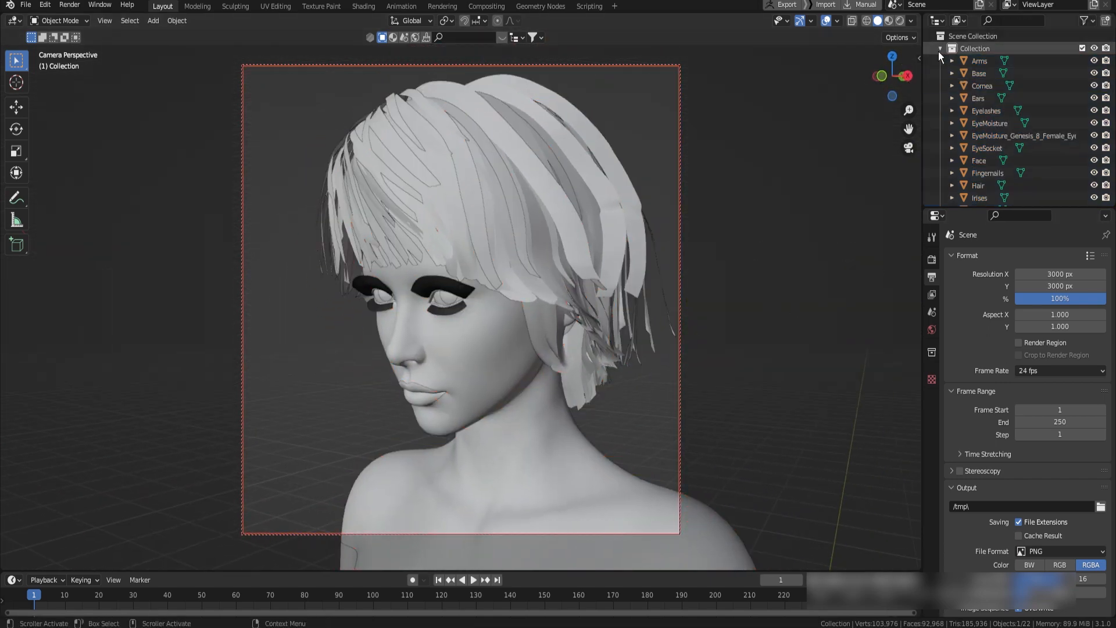
pyautogui.click(941, 48)
pyautogui.click(971, 62)
pyautogui.click(932, 427)
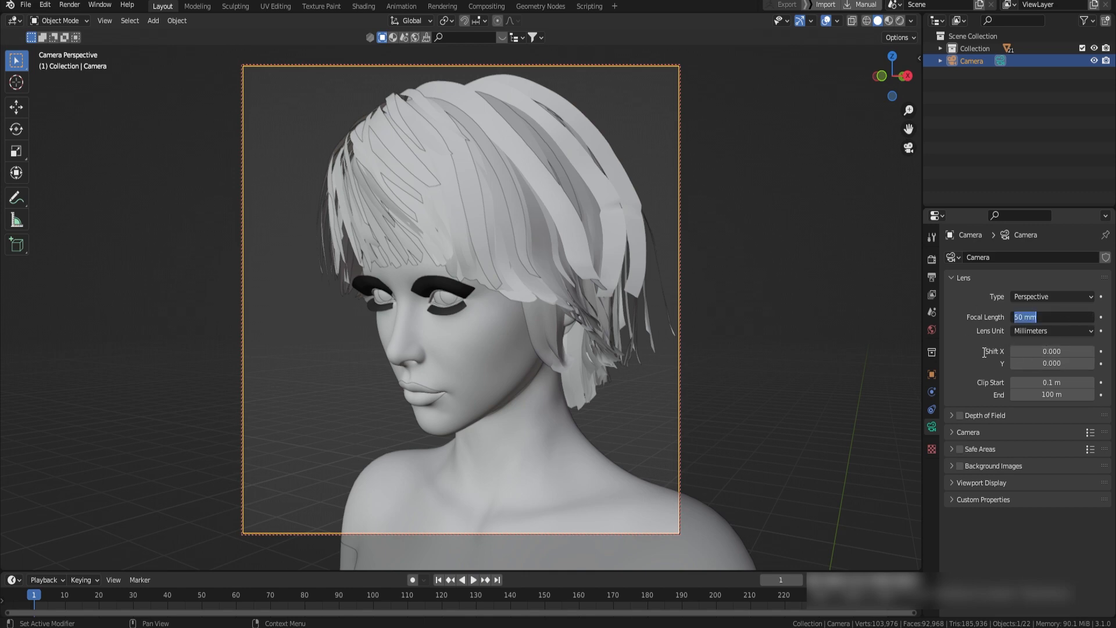
pyautogui.press('Return')
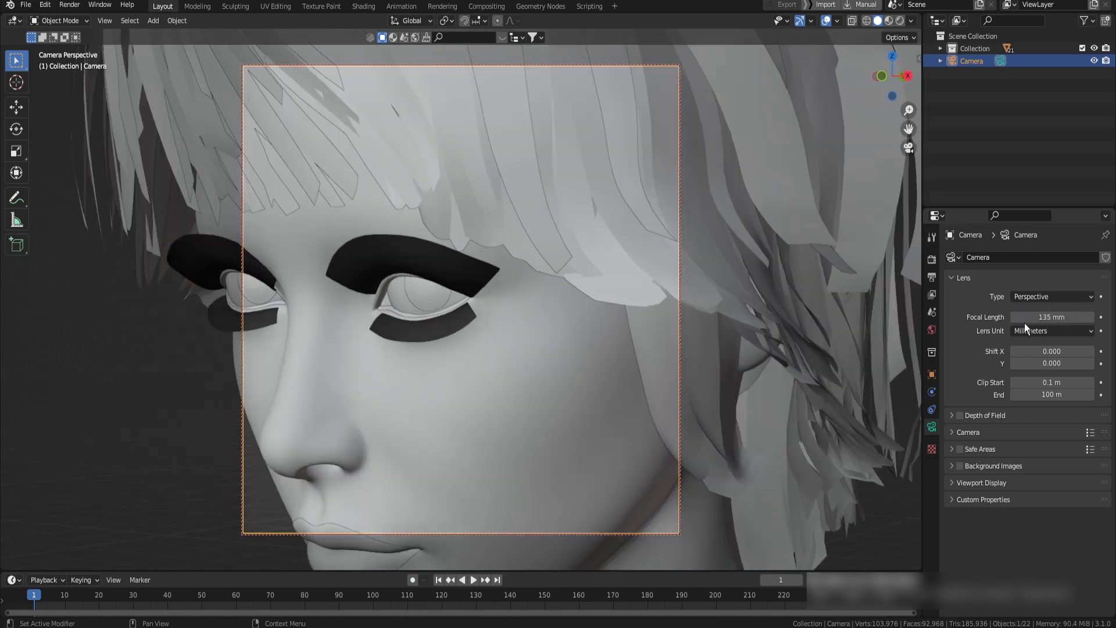
pyautogui.write('5')
pyautogui.press('Return')
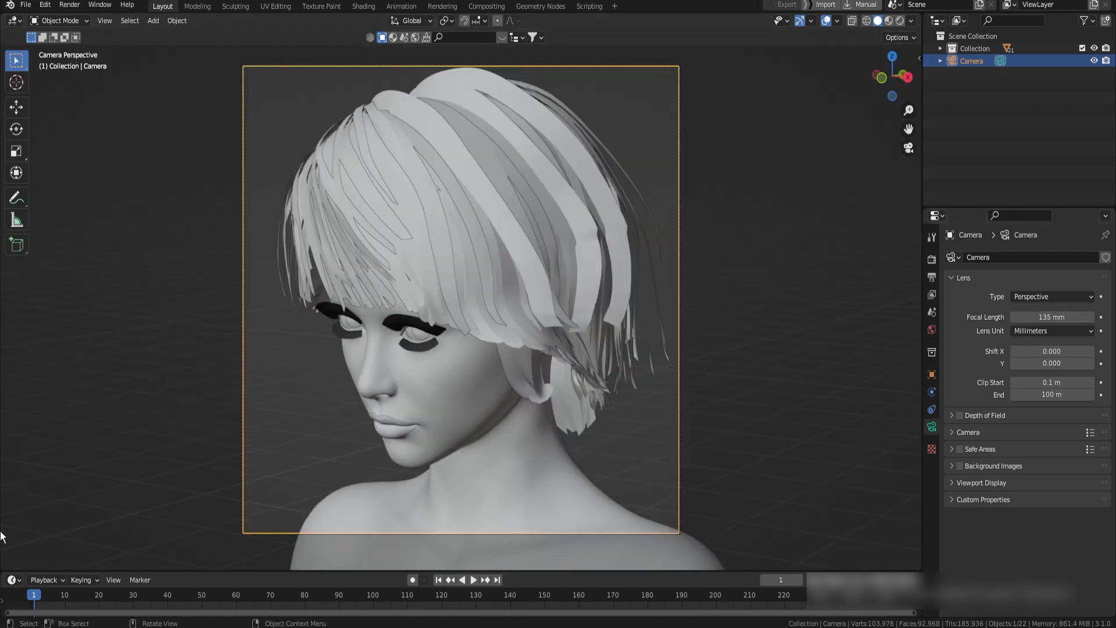
# Split off a second camera viewport, hide its toolbar and overlays, and switch it to rendered shading
pyautogui.moveTo(1, 569); pyautogui.dragTo(299, 506)
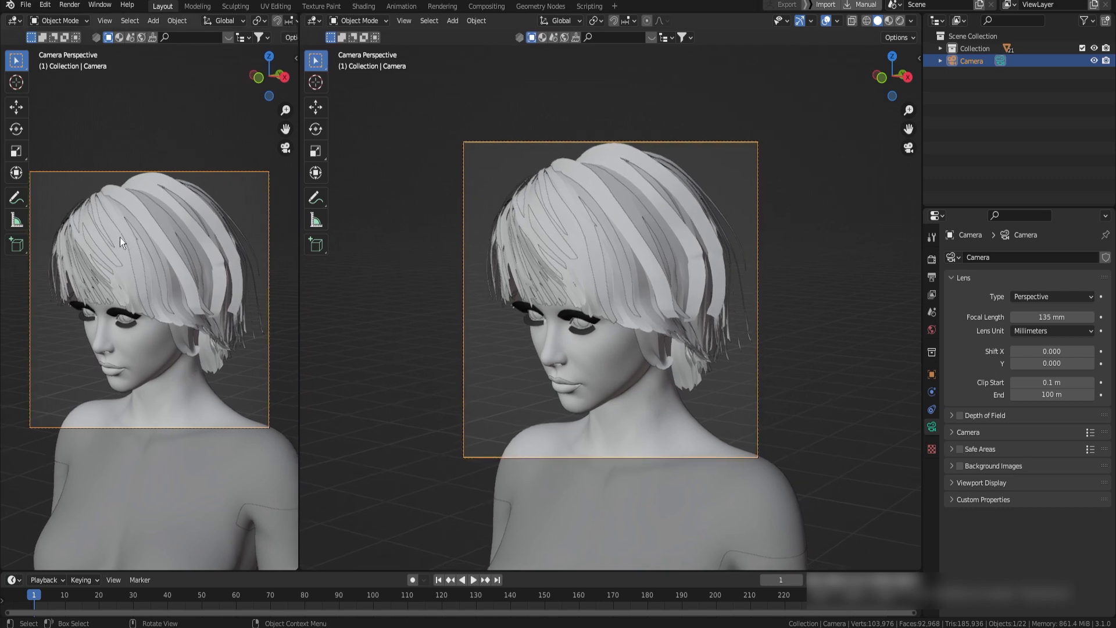
pyautogui.keyDown('ctrl'); pyautogui.moveTo(120, 237); pyautogui.dragTo(142, 188, button='middle'); pyautogui.keyUp('ctrl')
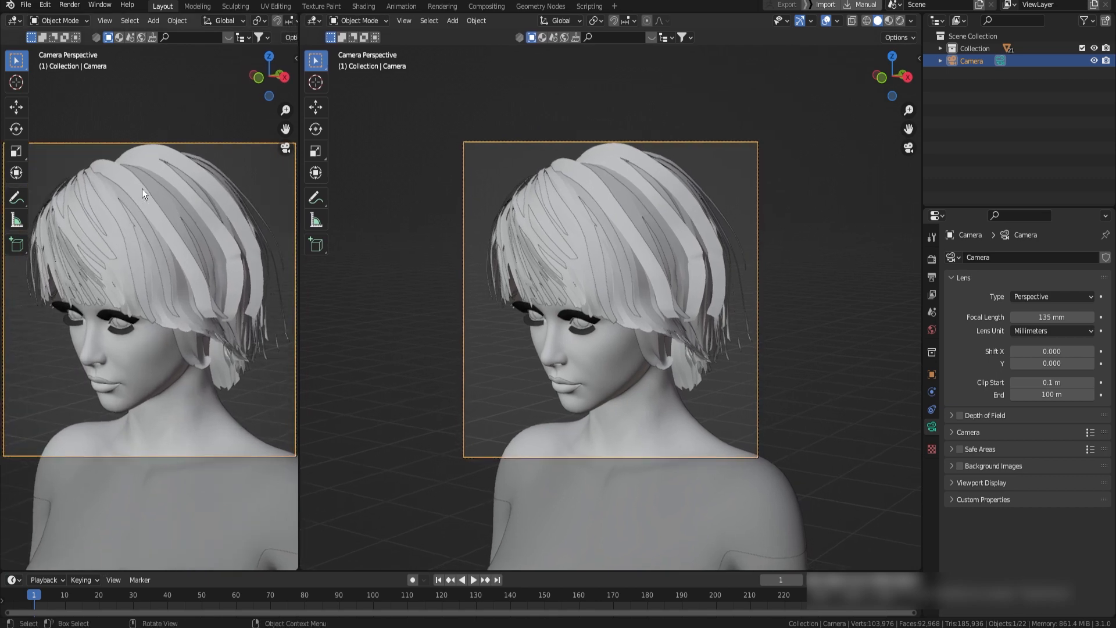
pyautogui.press('t')
pyautogui.scroll(-8, 205, 20)
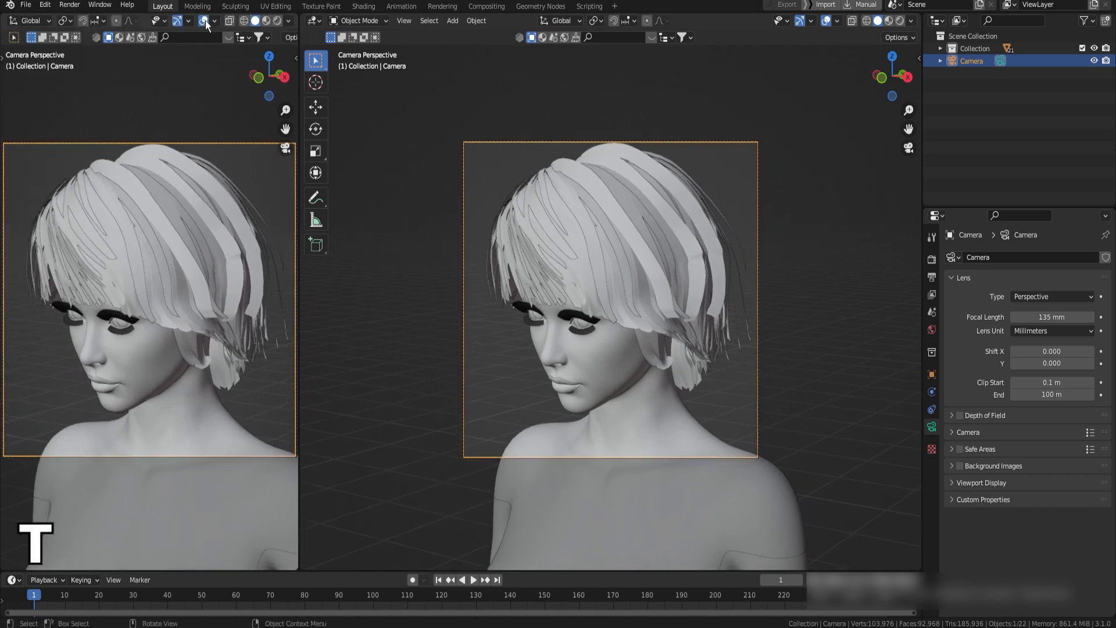
pyautogui.click(204, 20)
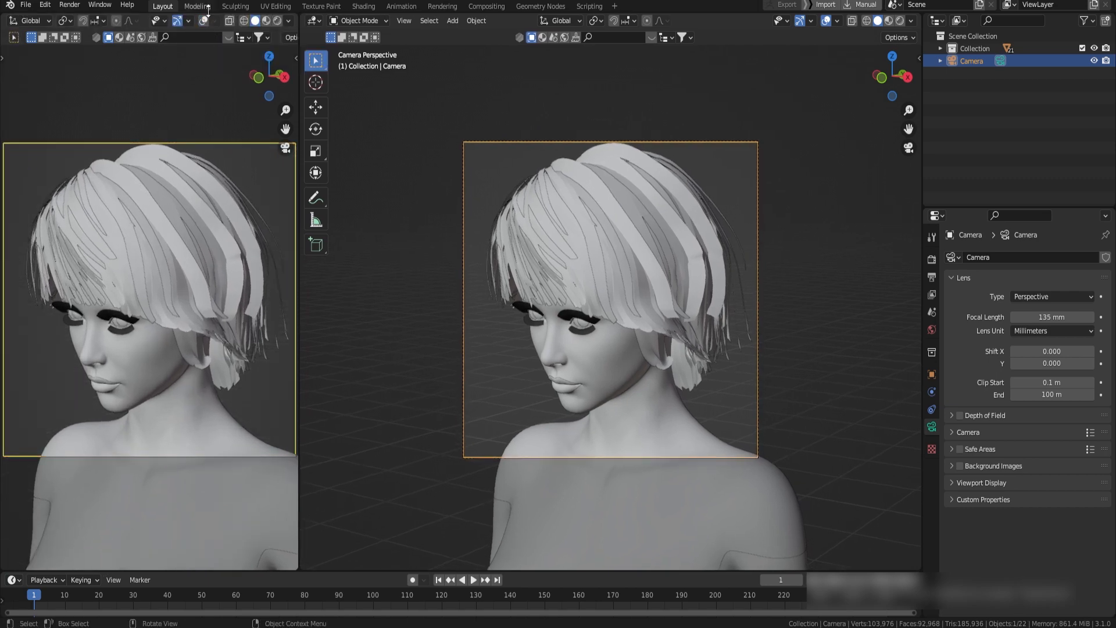
pyautogui.click(278, 23)
# Join the cornea and both eye moisture meshes into one object and remove its material slots except Cornea
pyautogui.keyDown('ctrl'); pyautogui.moveTo(581, 378); pyautogui.dragTo(662, 248, button='middle'); pyautogui.keyUp('ctrl')
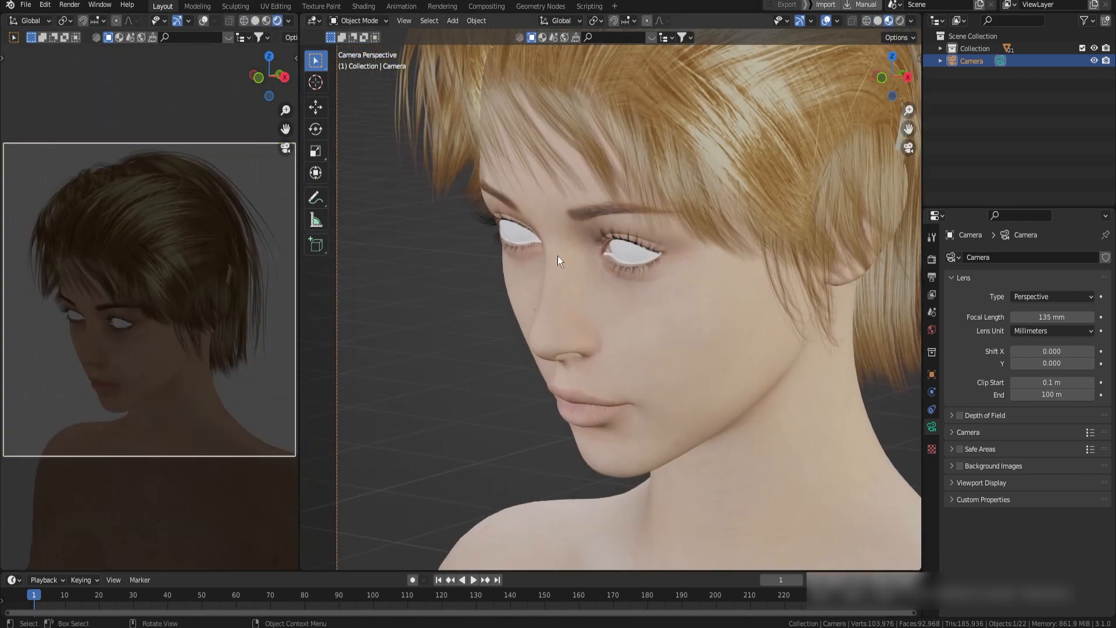
pyautogui.click(641, 195)
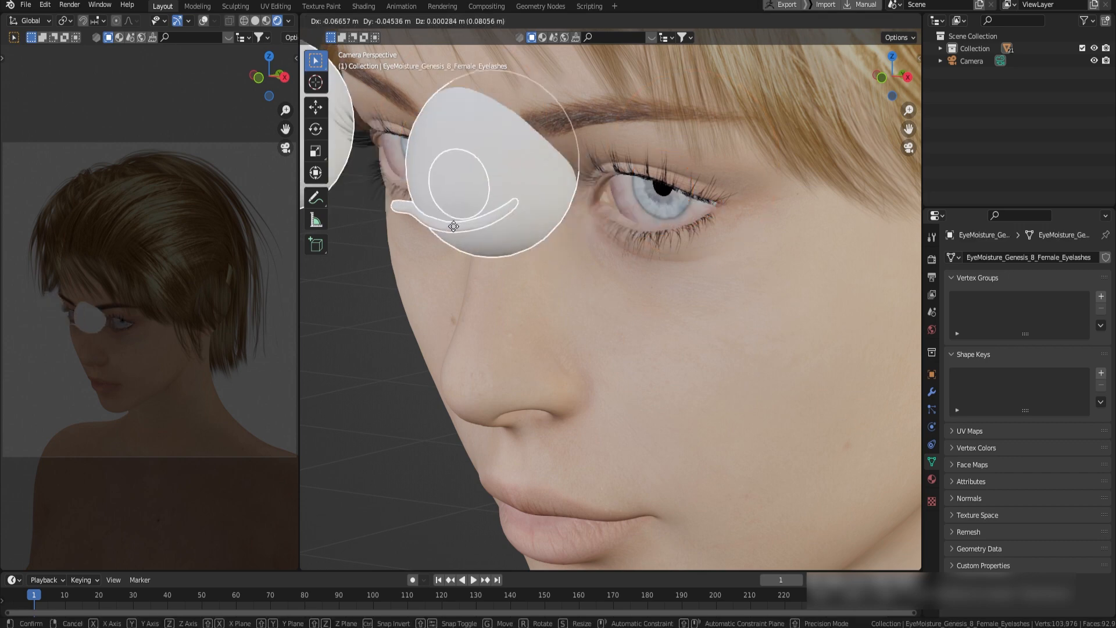
pyautogui.press('Delete')
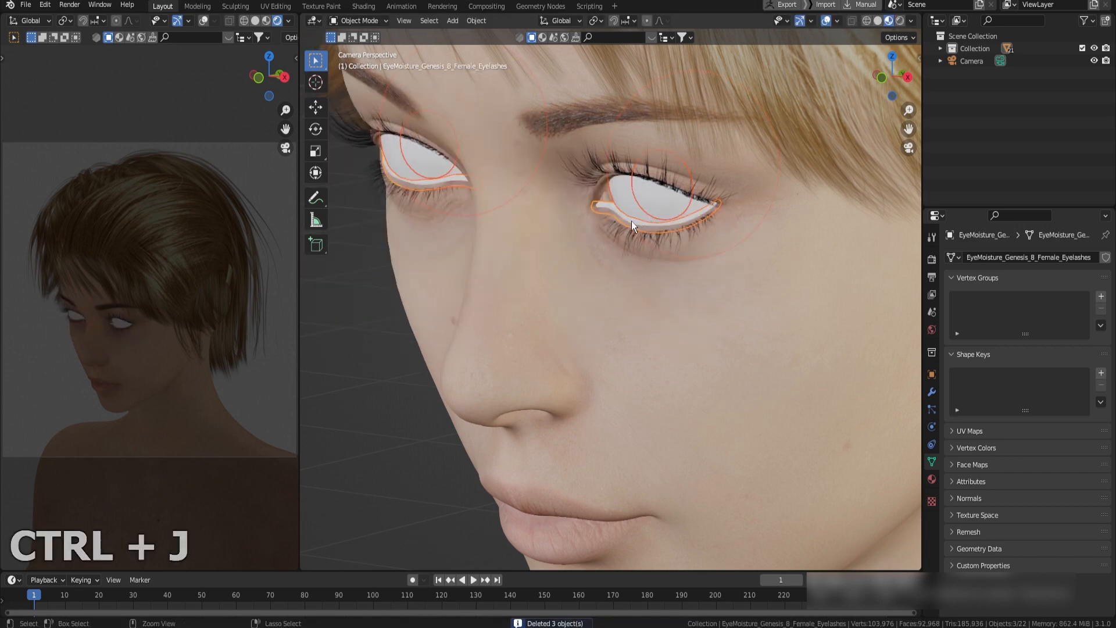
pyautogui.hotkey('ctrl', 'j')
pyautogui.click(932, 479)
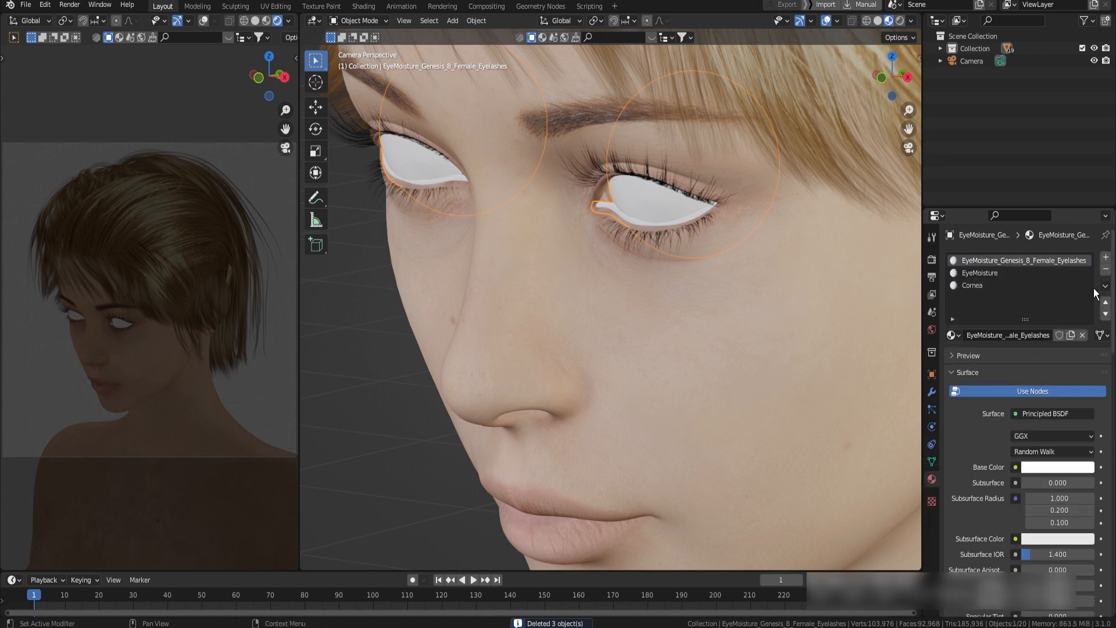
pyautogui.click(1106, 269)
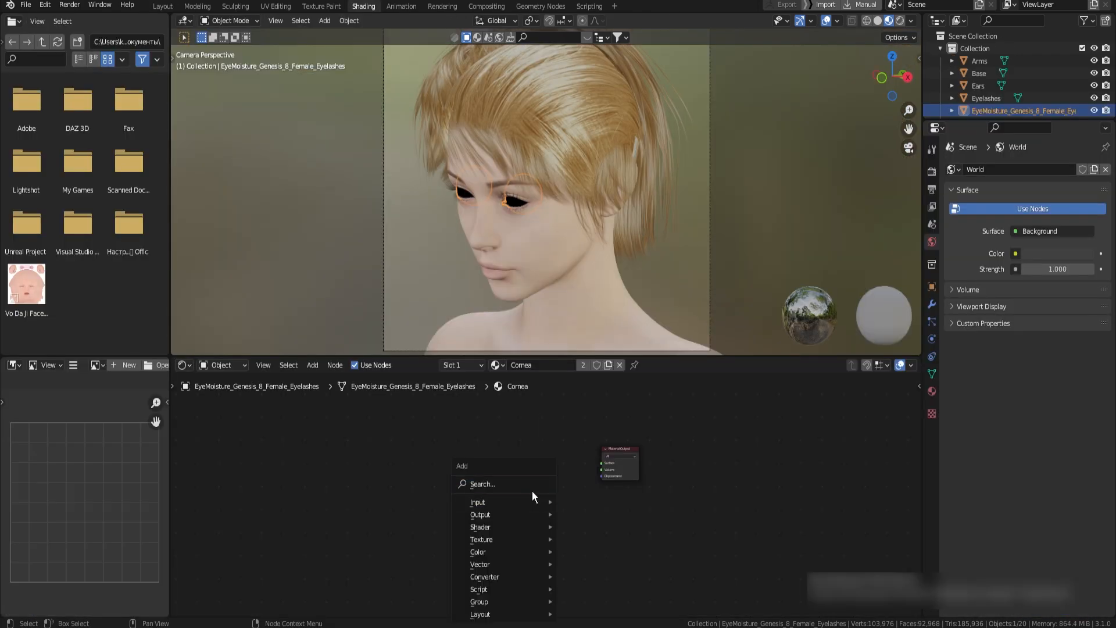
# Add a Glass BSDF node to the Cornea material and connect it to the Material Output's surface
pyautogui.write('glass')
pyautogui.press('Return')
pyautogui.click(560, 490)
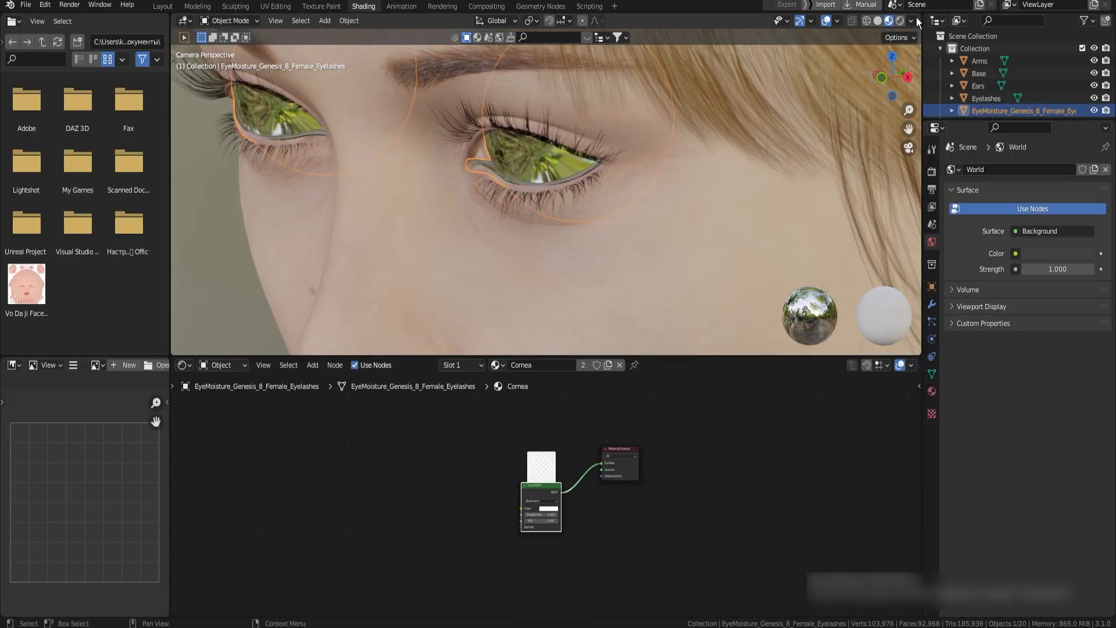
# Change the render engine in the render properties and preview the glass eyes in rendered shading
pyautogui.click(933, 170)
pyautogui.click(1063, 169)
pyautogui.click(1028, 215)
pyautogui.click(900, 21)
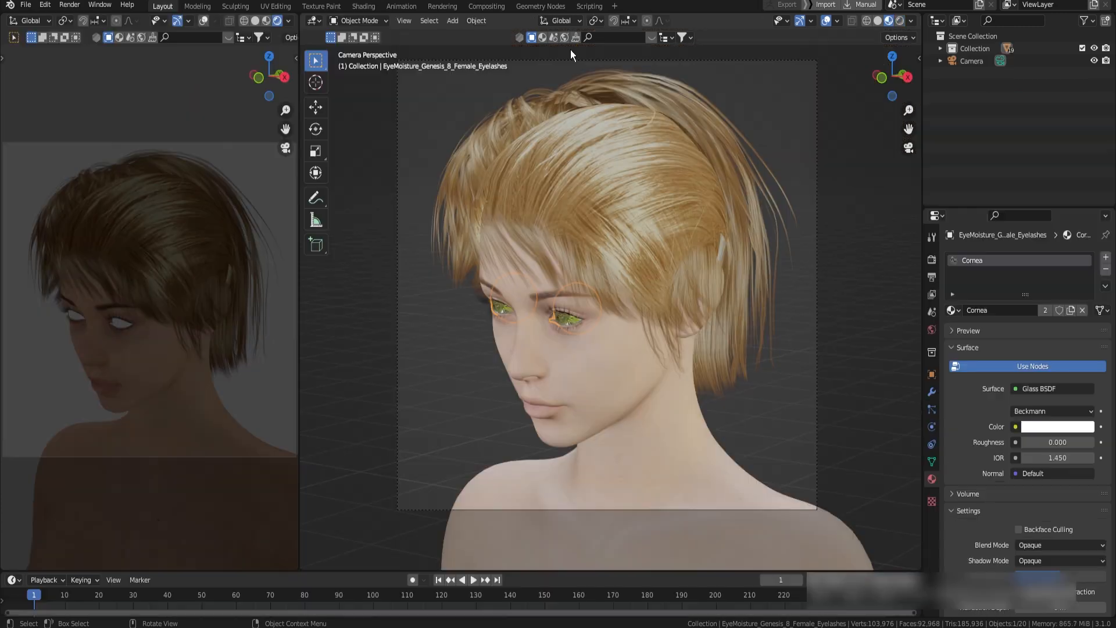
# Search the BlenderKit HDRIs for "sky" and apply The Sky Is On Fire as the scene's world
pyautogui.click(649, 39)
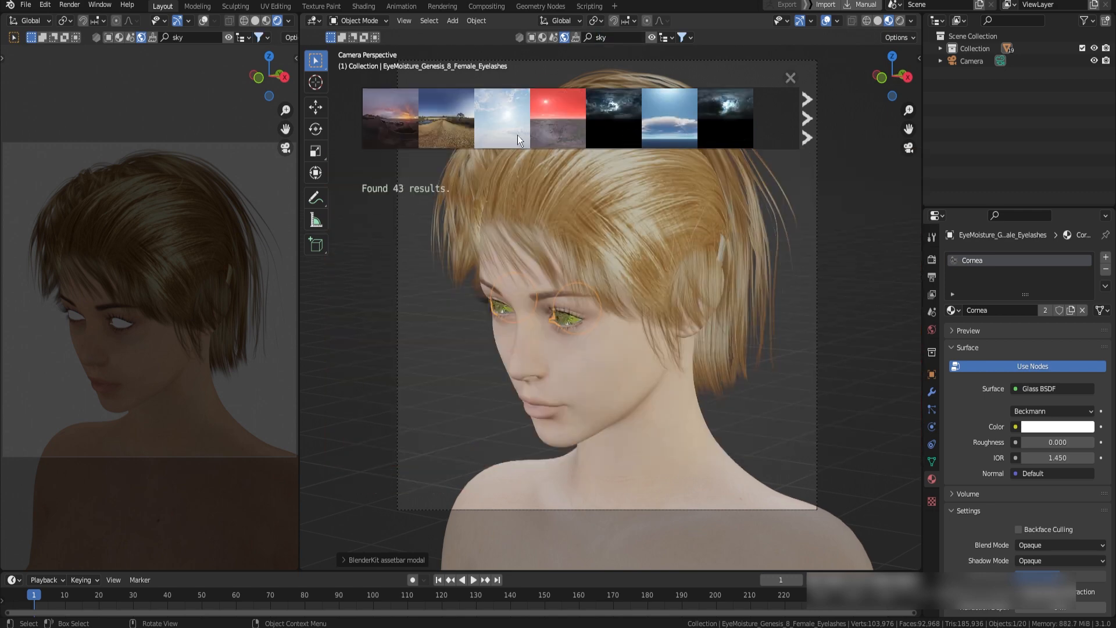
pyautogui.moveTo(501, 113)
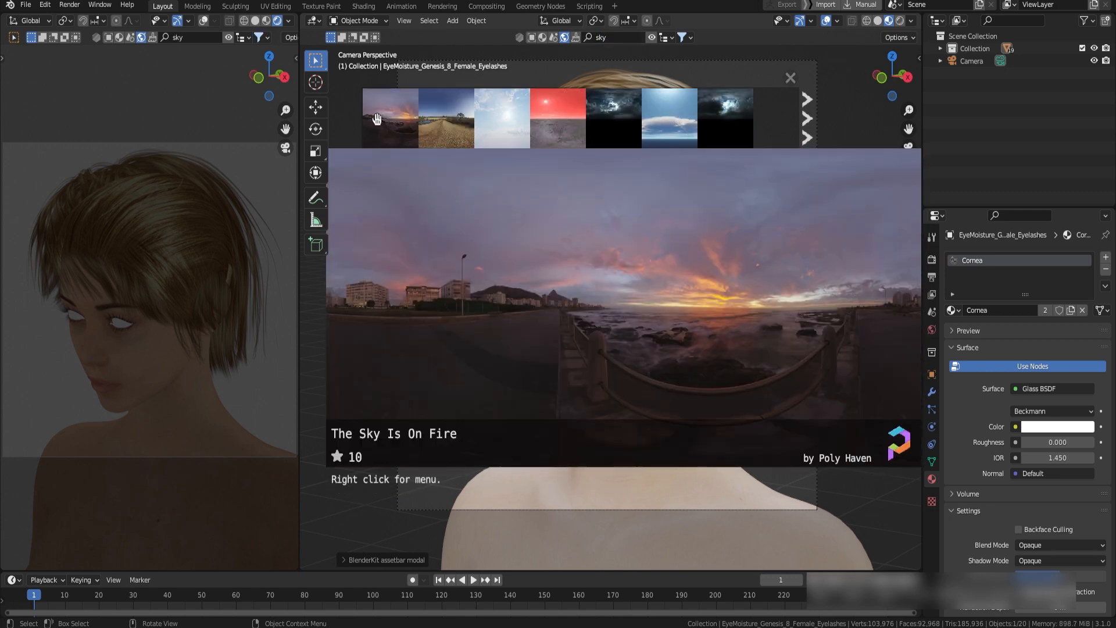
pyautogui.click(374, 118)
pyautogui.click(332, 142)
pyautogui.click(376, 158)
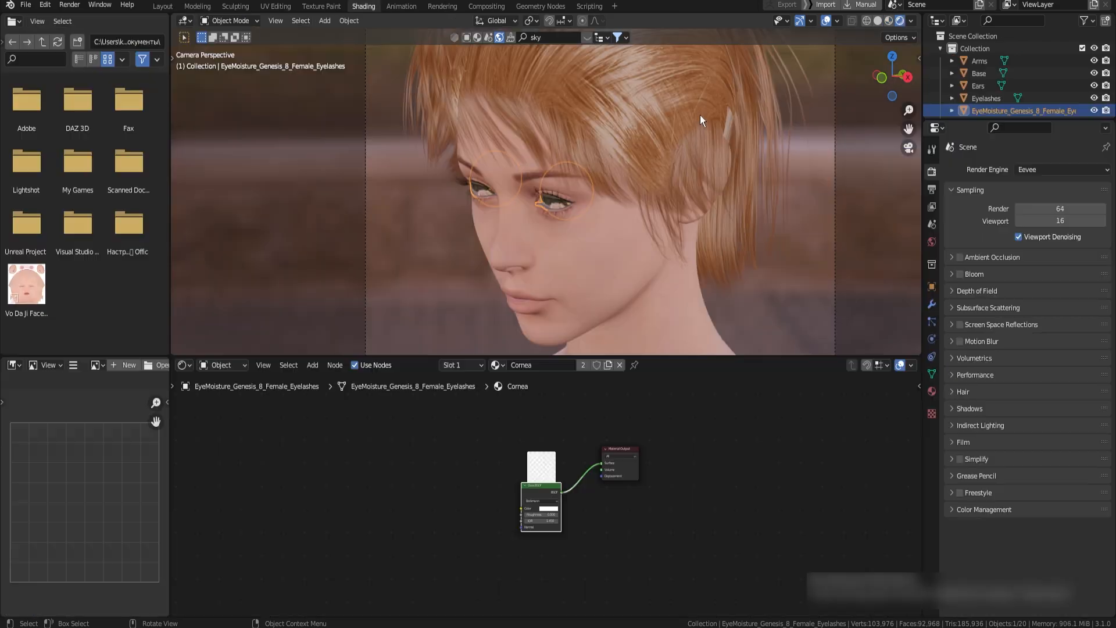
# Show the world's shader nodes and duplicate the Background node, placing the copy above the original
pyautogui.click(214, 394)
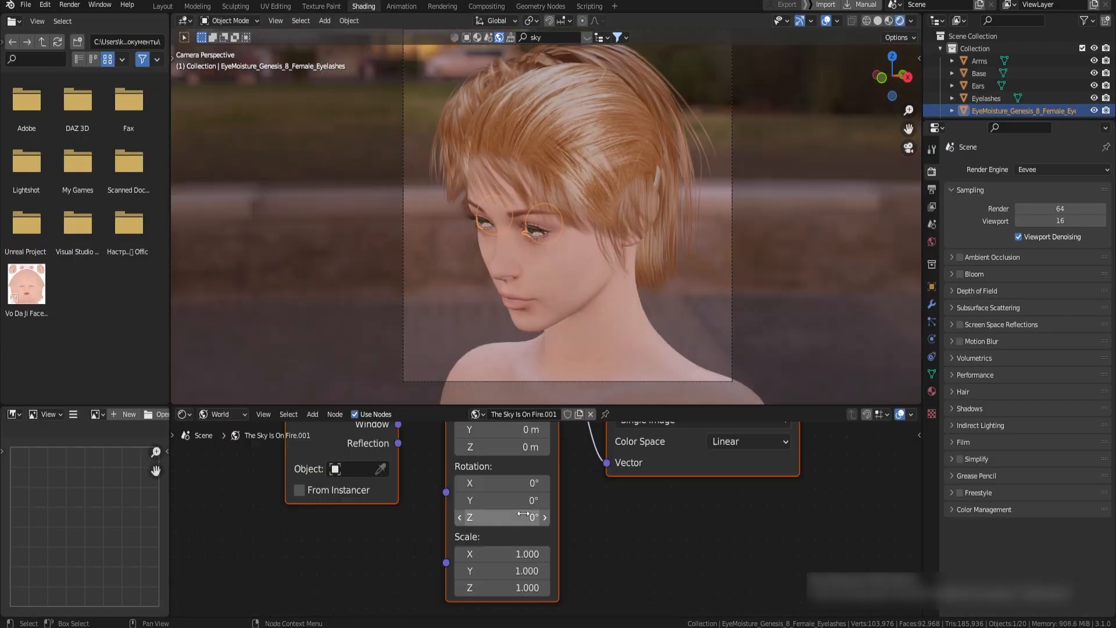
pyautogui.moveTo(465, 471); pyautogui.dragTo(570, 471)
pyautogui.keyDown('shift'); pyautogui.moveTo(551, 527); pyautogui.dragTo(475, 548, button='middle'); pyautogui.keyUp('shift')
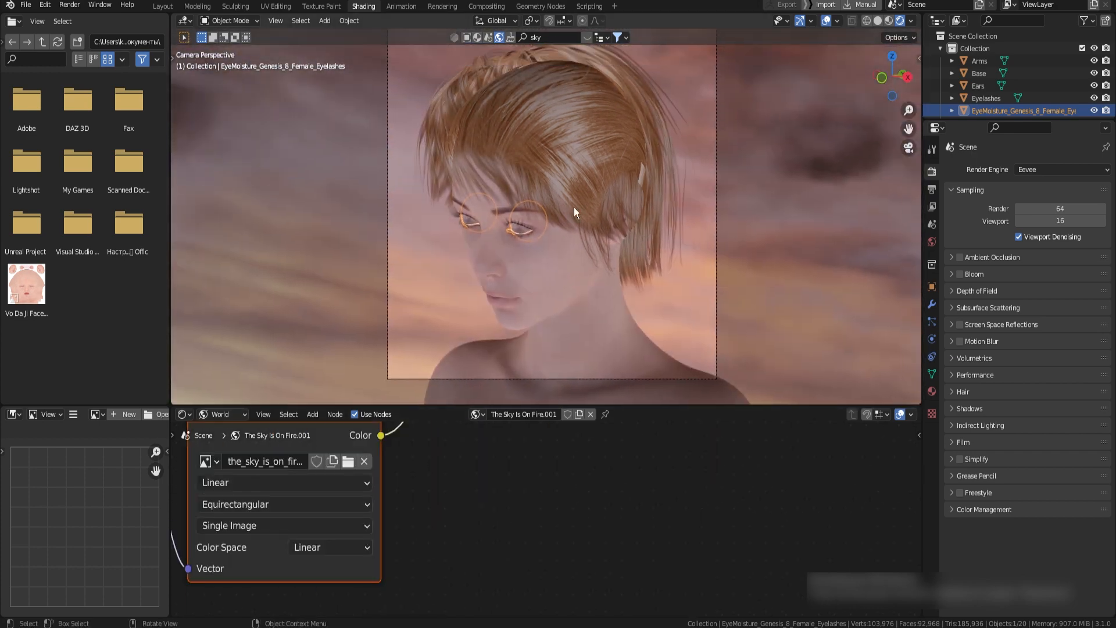
pyautogui.scroll(-5, 504, 483)
pyautogui.keyDown('shift'); pyautogui.moveTo(527, 479); pyautogui.dragTo(524, 500, button='middle'); pyautogui.keyUp('shift')
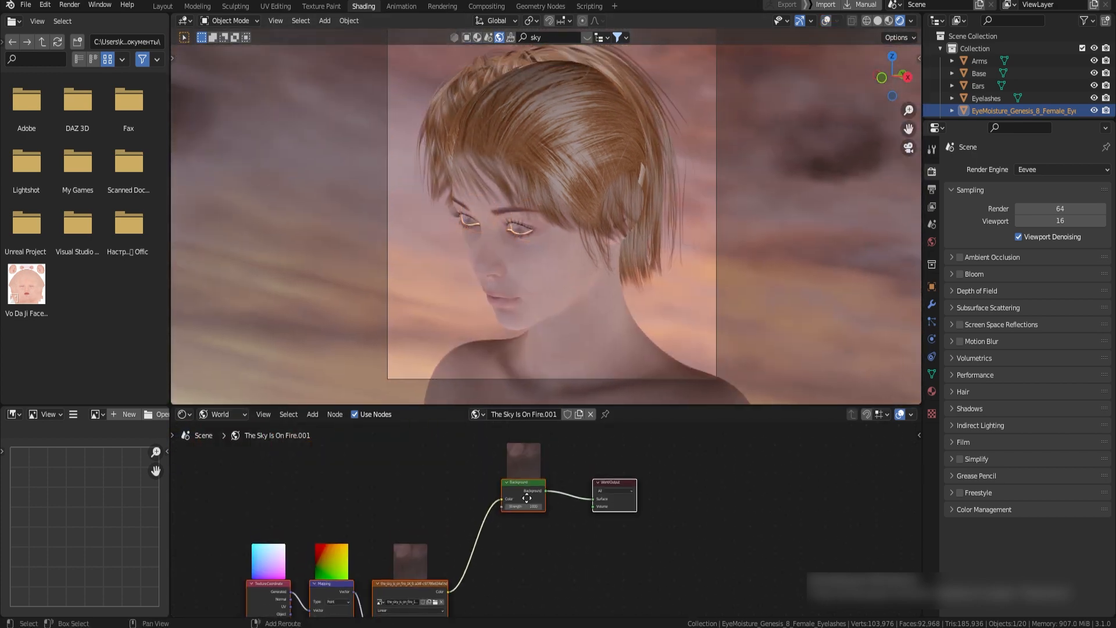
pyautogui.scroll(6, 523, 501)
pyautogui.keyDown('shift'); pyautogui.moveTo(450, 474); pyautogui.dragTo(471, 506, button='middle'); pyautogui.keyUp('shift')
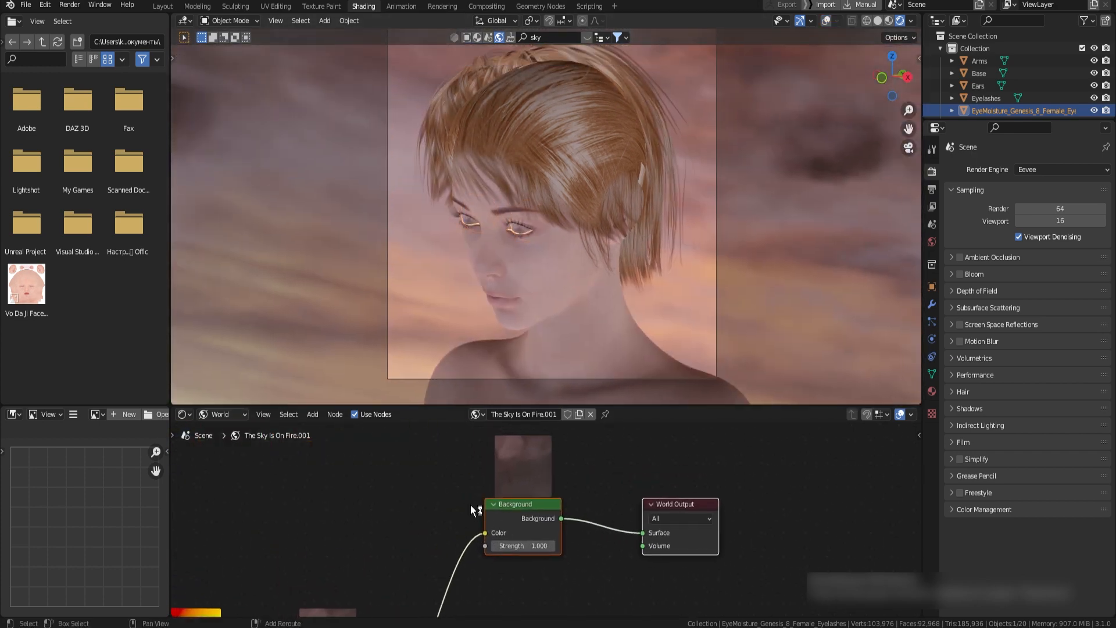
pyautogui.hotkey('shift', 'd')
pyautogui.click(521, 440)
pyautogui.moveTo(572, 443); pyautogui.dragTo(512, 474, button='middle')
# Insert a Mix Shader before the World Output and connect the duplicated Background to its second shader input
pyautogui.hotkey('shift', 'a')
pyautogui.click(512, 473)
pyautogui.write('mix')
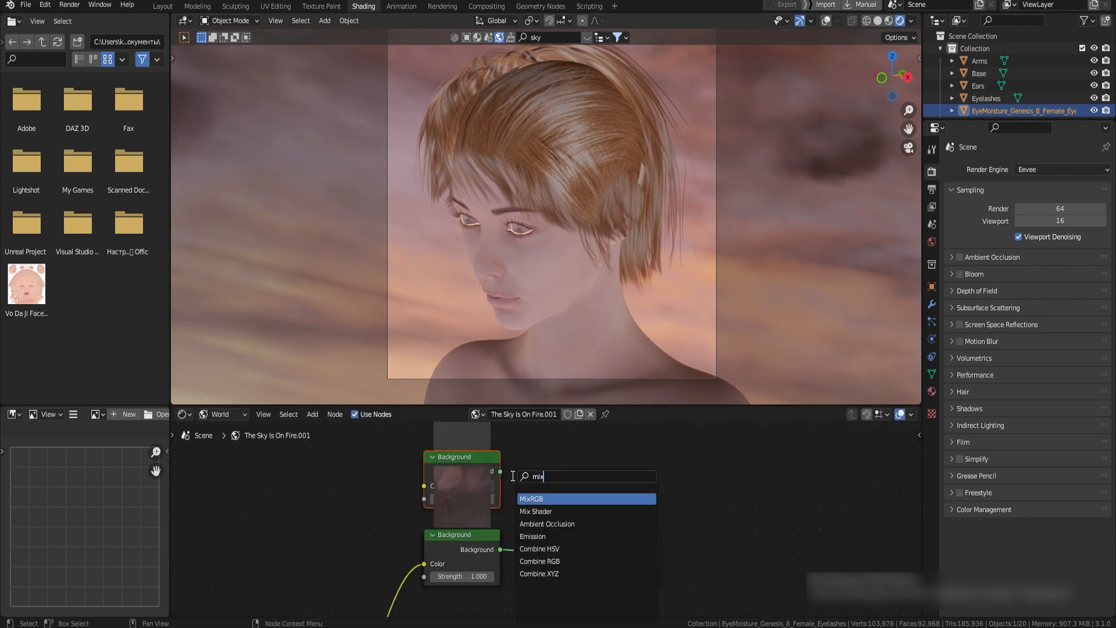
pyautogui.click(561, 509)
pyautogui.click(553, 535)
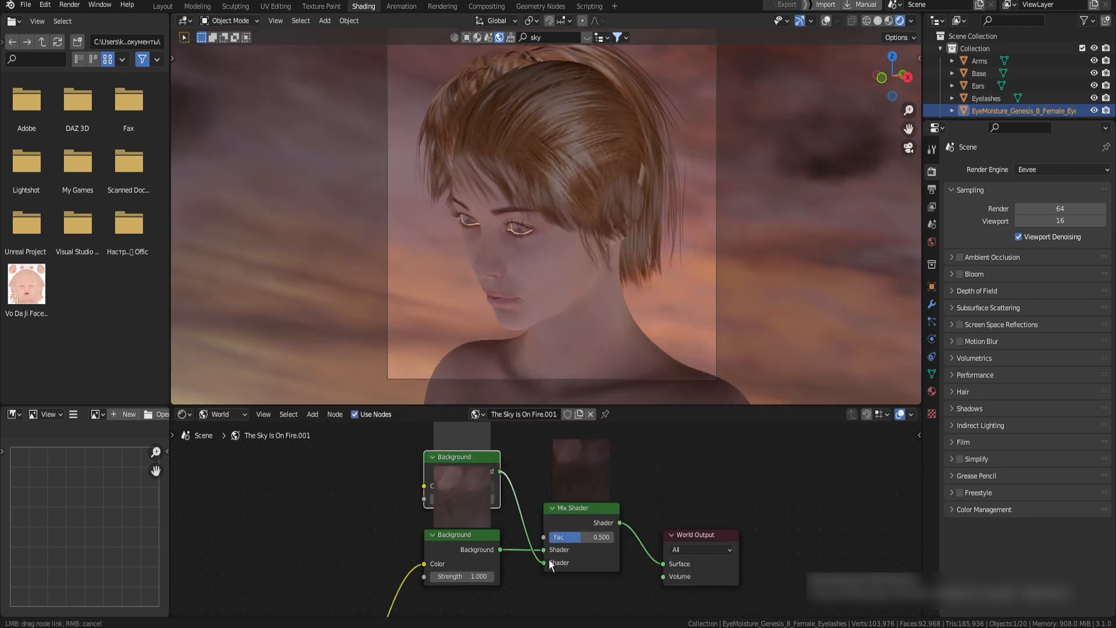
# Add a Light Path node and connect its Is Camera Ray output to the Mix Shader's factor
pyautogui.scroll(-3, 552, 561)
pyautogui.hotkey('shift', 'a')
pyautogui.write('light')
pyautogui.click(511, 500)
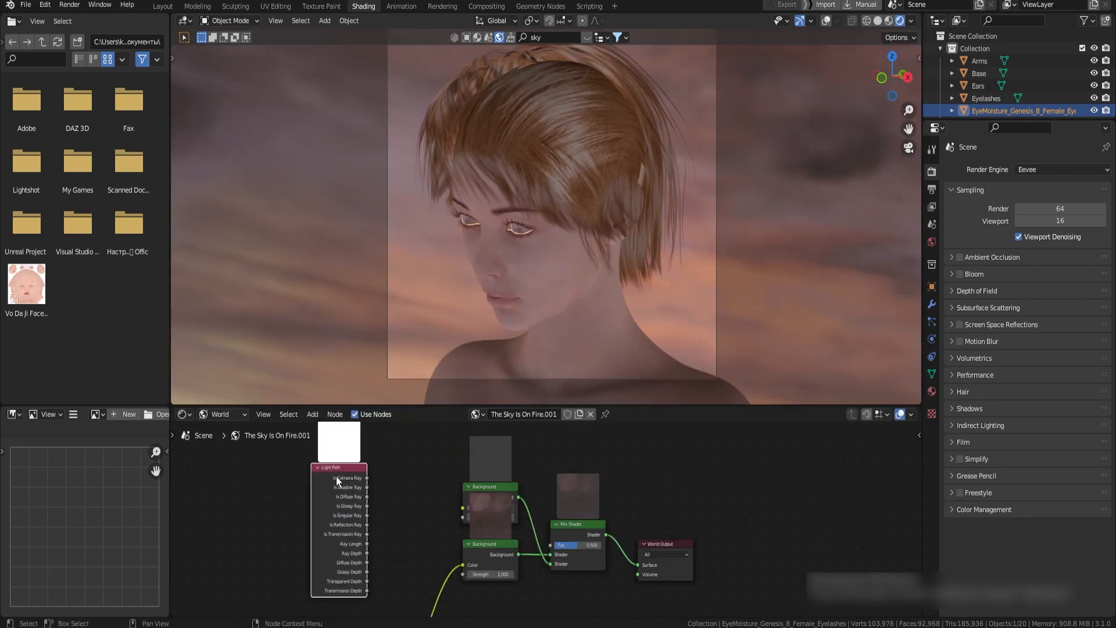
pyautogui.moveTo(367, 478); pyautogui.dragTo(550, 545)
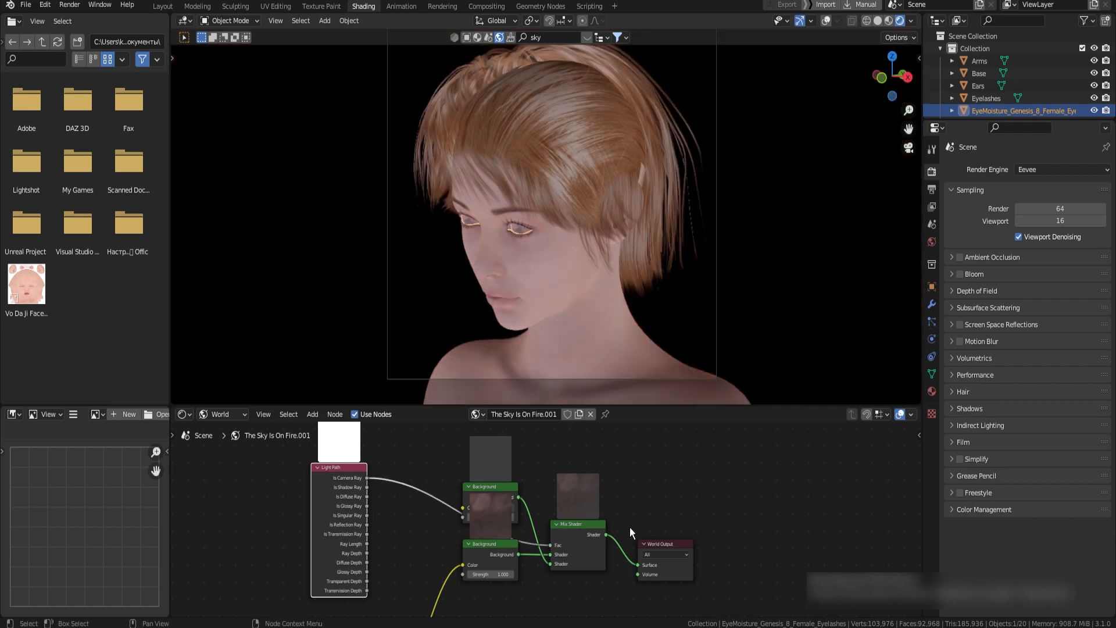
# Move the duplicated Background node clear of its neighbours and set its colour to white, value 1.000
pyautogui.scroll(3, 631, 521)
pyautogui.moveTo(477, 584)
pyautogui.mouseDown()
pyautogui.moveTo(517, 585)
pyautogui.moveTo(477, 584)
pyautogui.mouseUp()
pyautogui.keyDown('shift'); pyautogui.moveTo(526, 478); pyautogui.dragTo(539, 552, button='middle'); pyautogui.keyUp('shift')
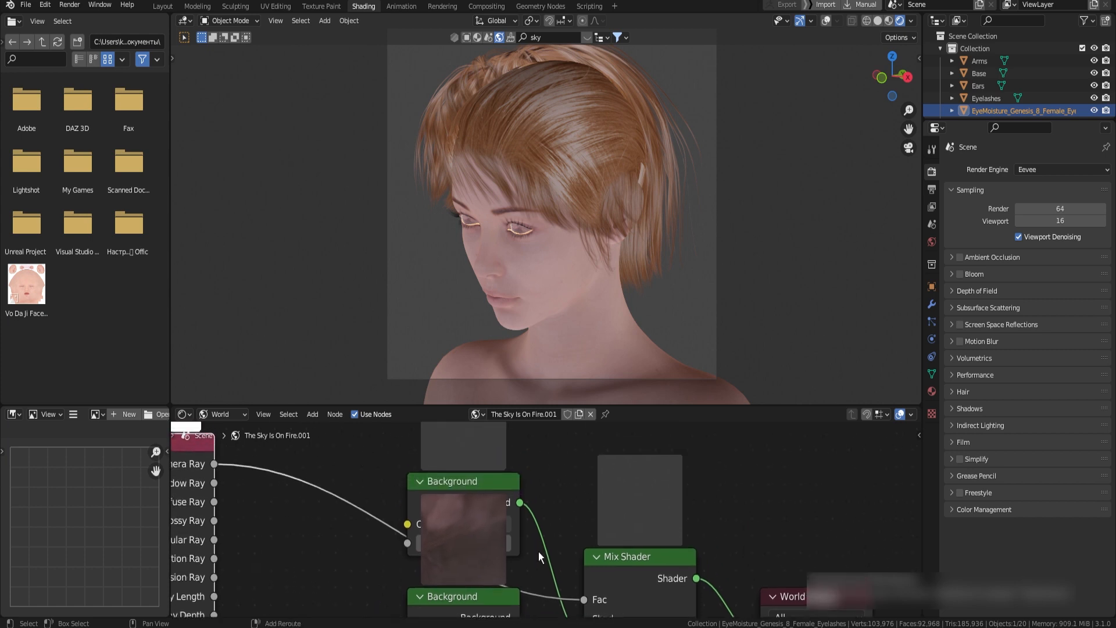
pyautogui.moveTo(464, 485); pyautogui.dragTo(457, 445)
pyautogui.click(508, 500)
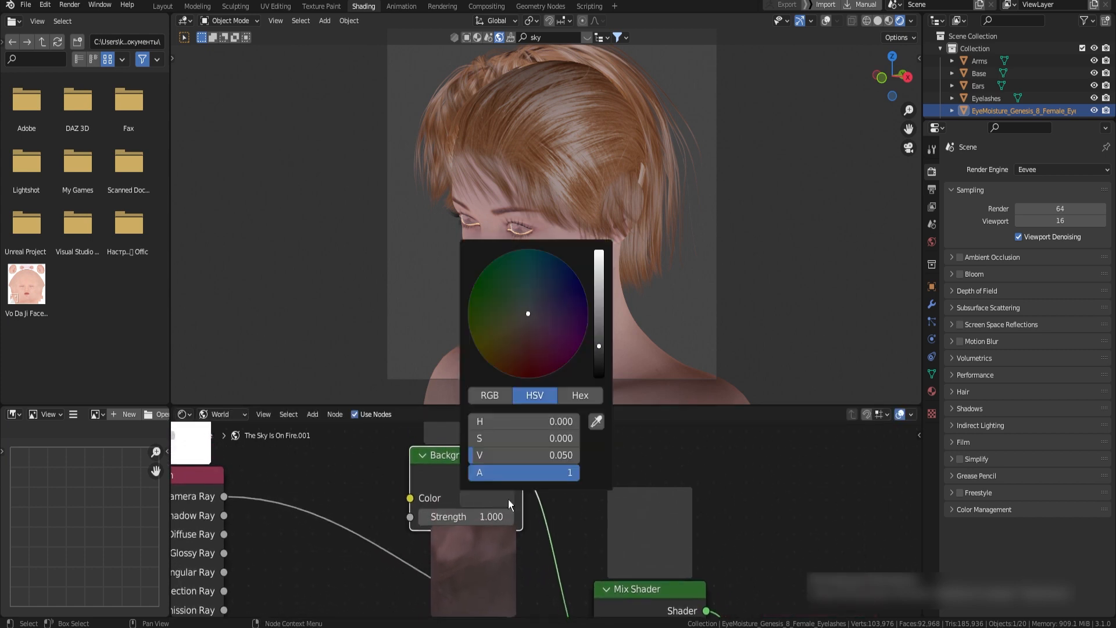
pyautogui.moveTo(597, 343); pyautogui.dragTo(598, 251)
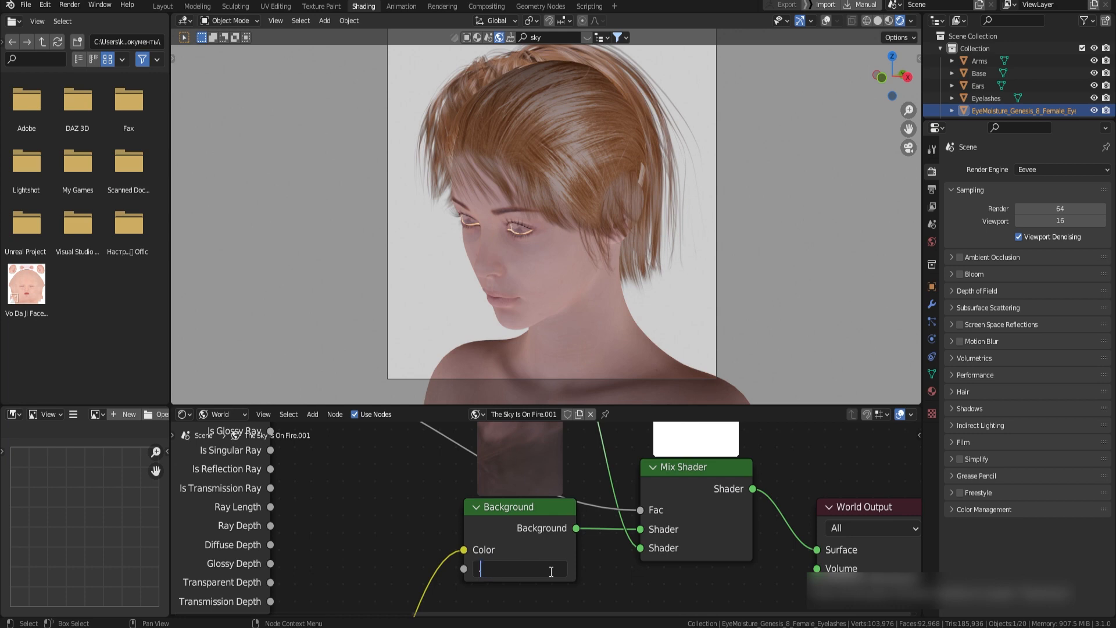
# Set the sky Background's strength to 0.1 and the duplicated Background's colour to black
pyautogui.write('0.1')
pyautogui.press('Return')
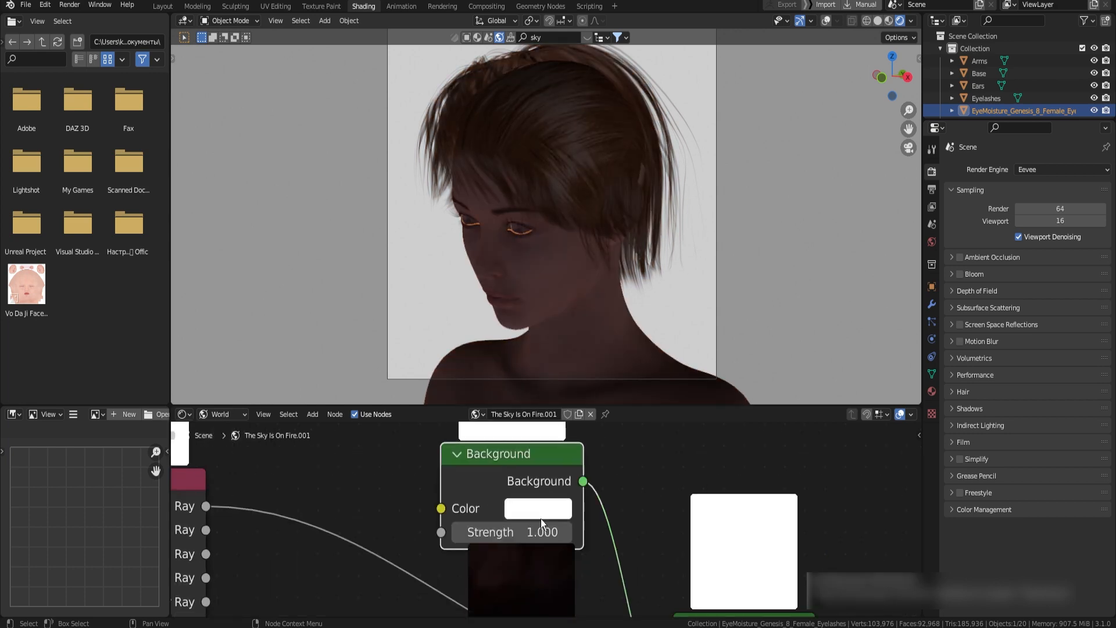
pyautogui.click(539, 511)
pyautogui.moveTo(581, 454); pyautogui.dragTo(523, 453)
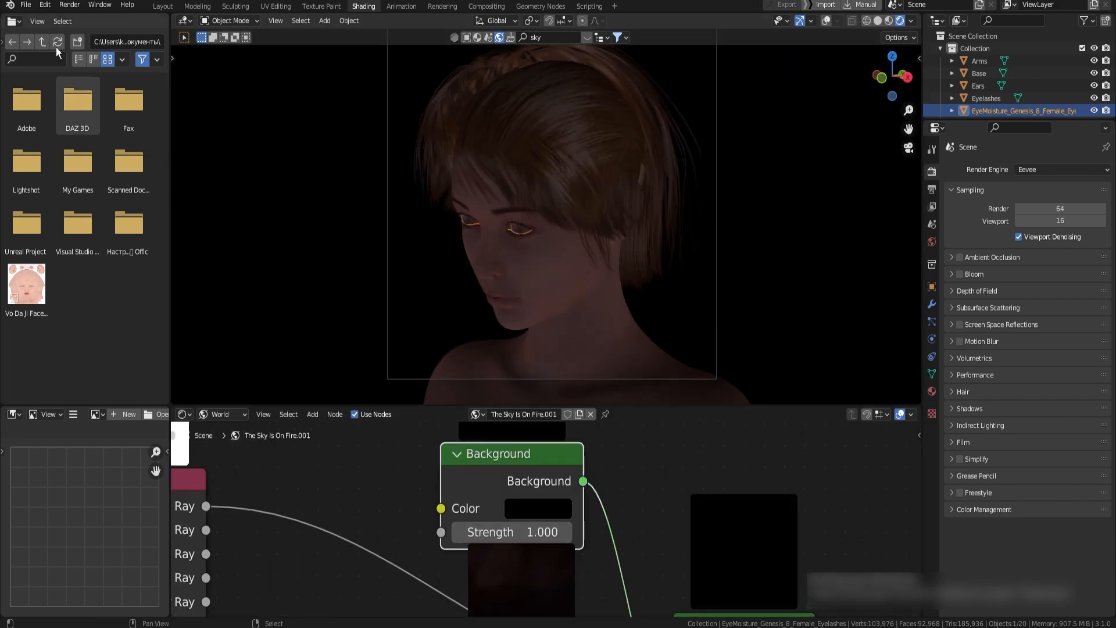
# Add a 200 W rectangular area light behind the character and aim it with light tracking
pyautogui.click(158, 8)
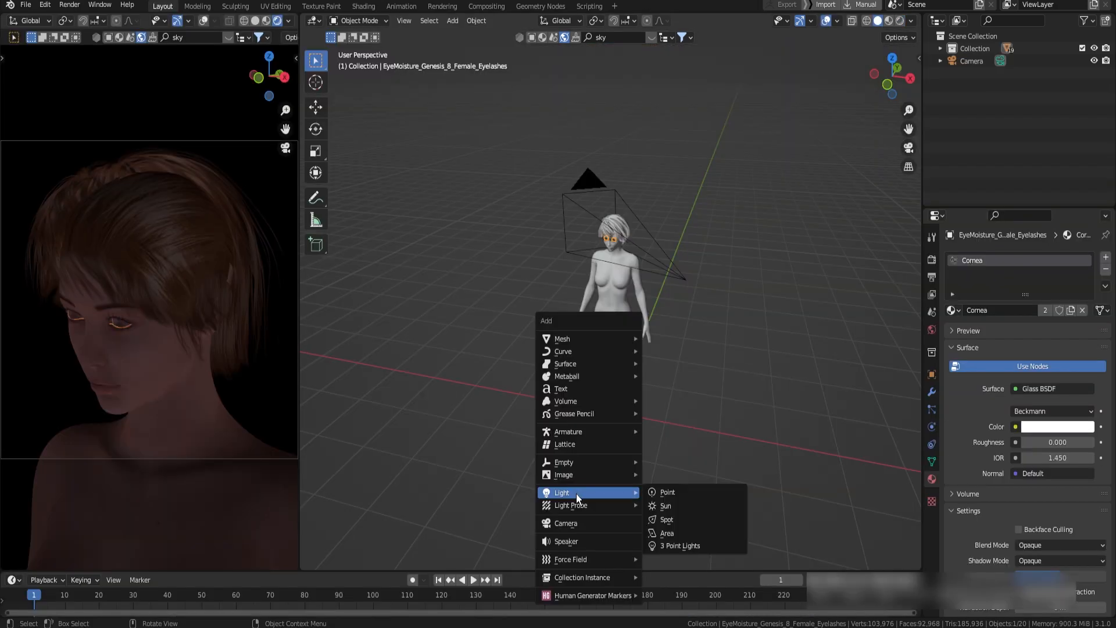
pyautogui.click(672, 533)
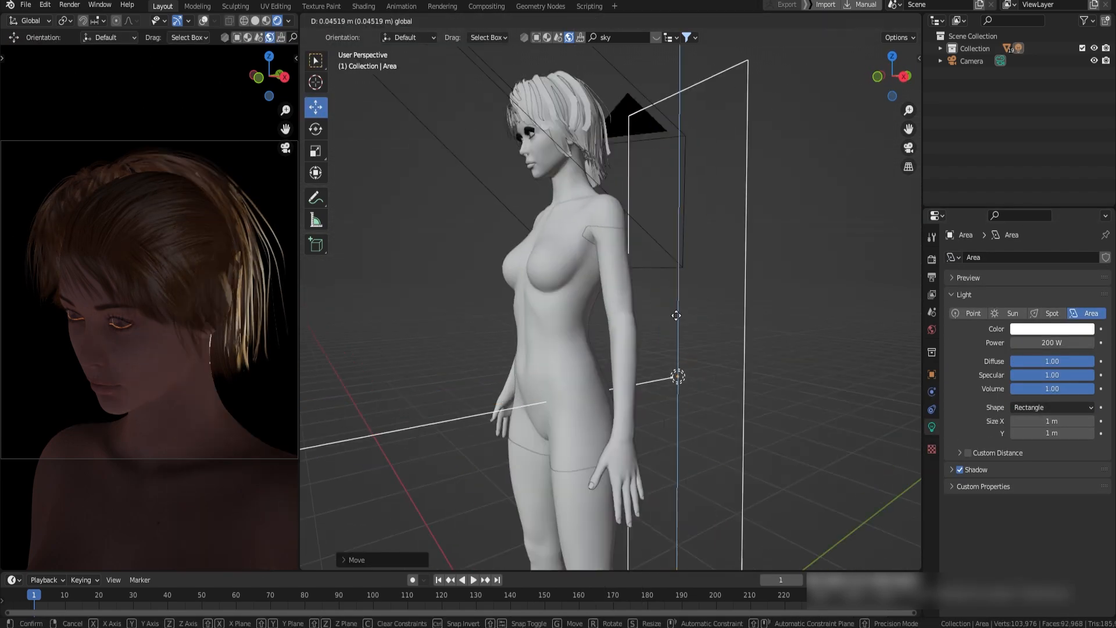
pyautogui.hotkey('shift', 't')
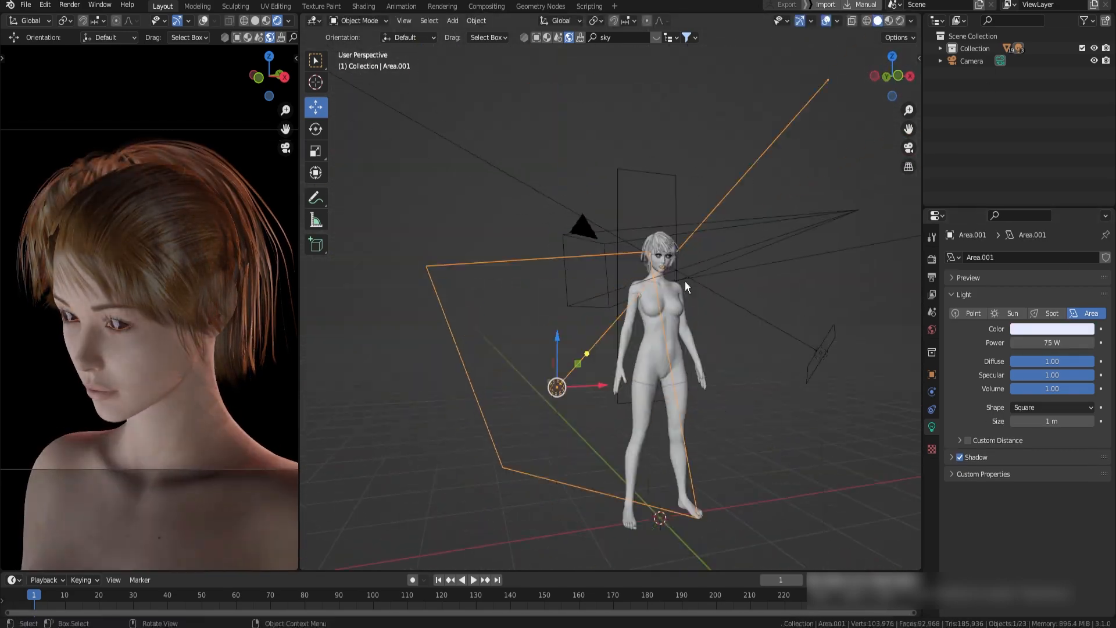
# Select the face, eye socket, ears and lips meshes in material preview and join them into one object
pyautogui.click(899, 21)
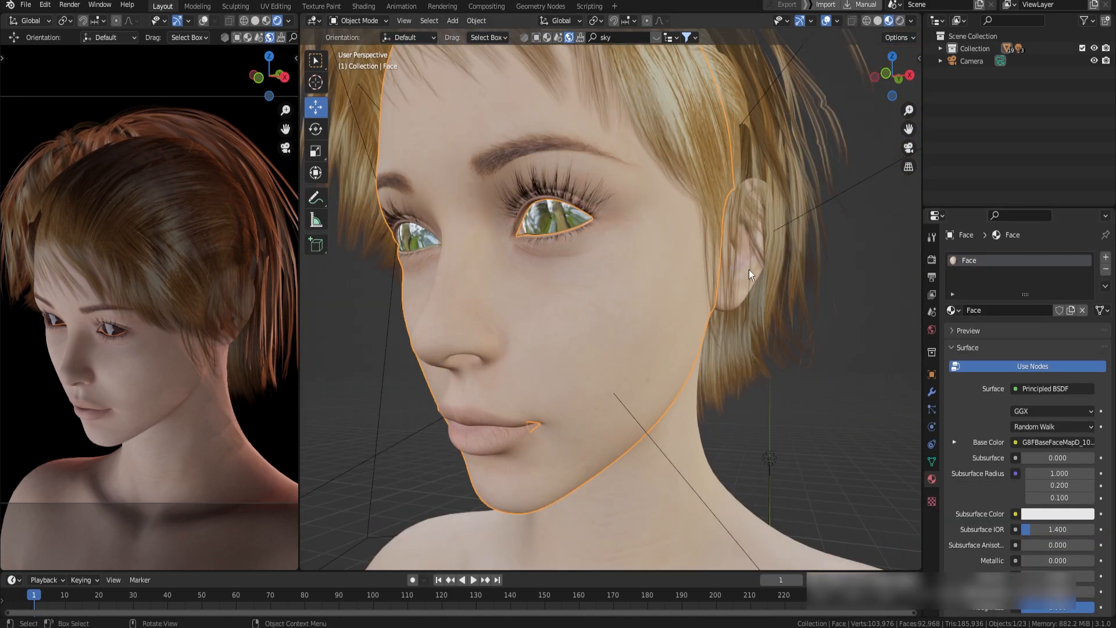
pyautogui.click(749, 270)
pyautogui.click(749, 271)
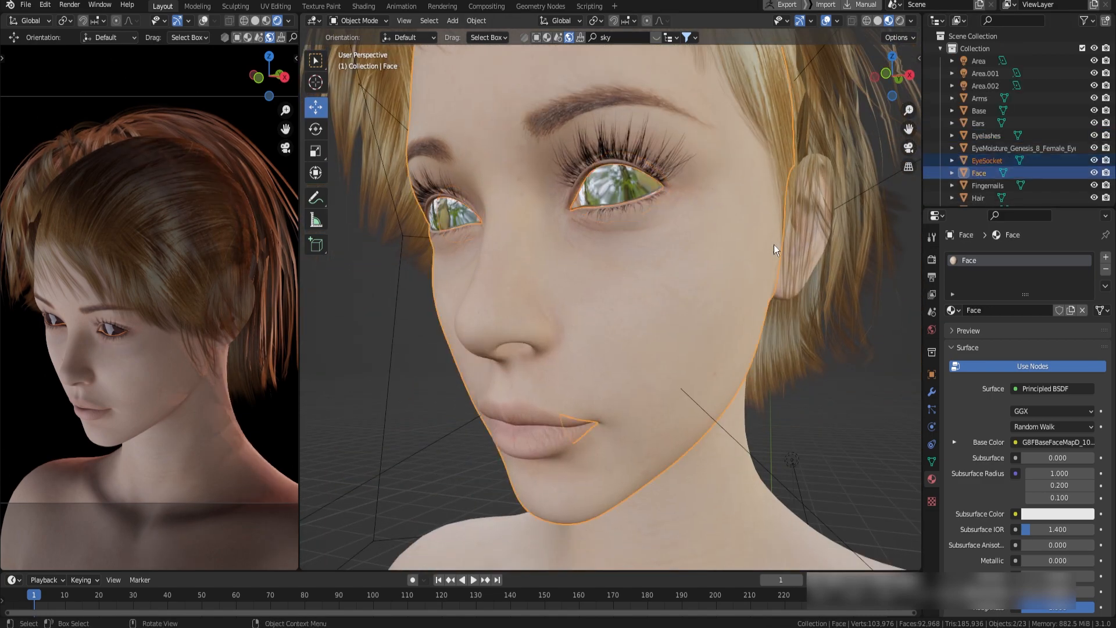
pyautogui.keyDown('shift'); pyautogui.click(797, 238); pyautogui.keyUp('shift')
pyautogui.keyDown('shift'); pyautogui.click(825, 223); pyautogui.keyUp('shift')
pyautogui.keyDown('ctrl'); pyautogui.moveTo(872, 360); pyautogui.dragTo(877, 280); pyautogui.keyUp('ctrl')
pyautogui.keyDown('shift'); pyautogui.moveTo(786, 247); pyautogui.dragTo(790, 208, button='middle'); pyautogui.keyUp('shift')
pyautogui.keyDown('shift'); pyautogui.click(591, 396); pyautogui.keyUp('shift')
pyautogui.hotkey('ctrl', 'j')
# Rename the joined head object as Face
pyautogui.doubleClick(977, 198)
pyautogui.write('Fac')
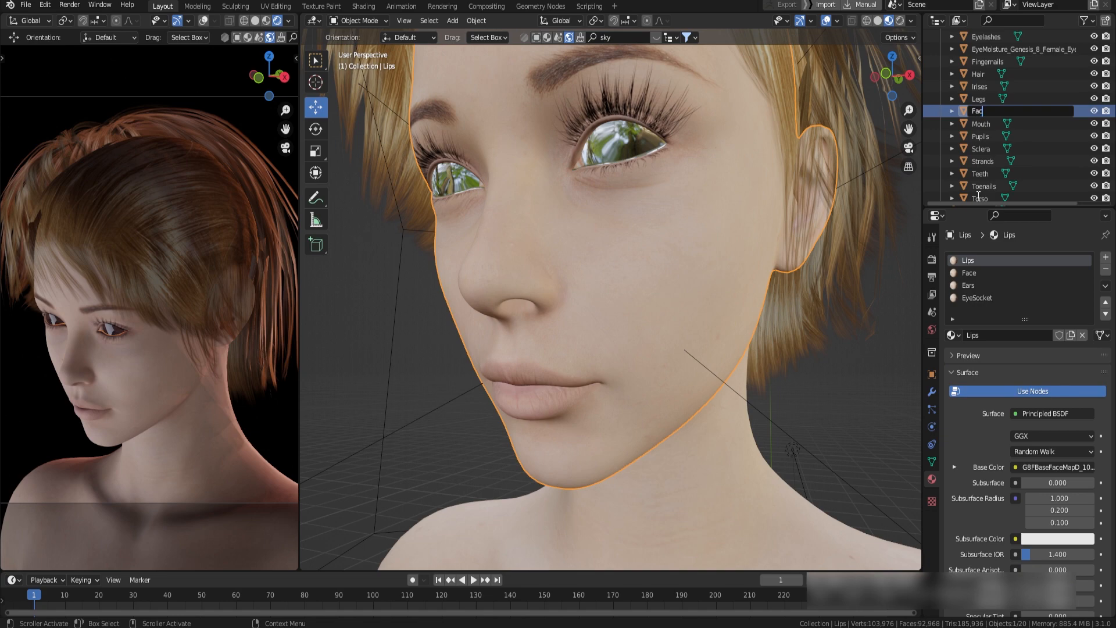
pyautogui.write('e')
pyautogui.press('Return')
# Remove the Lips, Ears and EyeSocket material slots from the joined object, keeping only Face
pyautogui.click(1106, 270)
pyautogui.click(1032, 273)
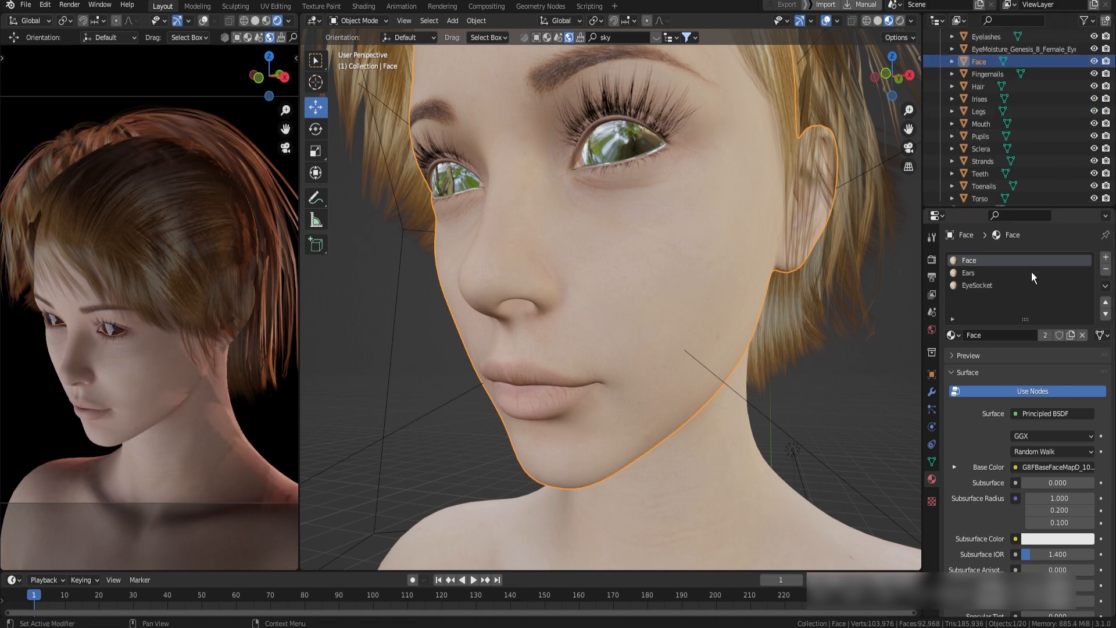
pyautogui.click(1105, 269)
pyautogui.click(1105, 269)
# Bring up the Face material's nodes and duplicate the face image texture, placing the copy below the original
pyautogui.moveTo(628, 243)
pyautogui.mouseDown(button='middle')
pyautogui.moveTo(598, 264)
pyautogui.moveTo(655, 288)
pyautogui.moveTo(669, 280)
pyautogui.mouseUp(button='middle')
pyautogui.click(363, 6)
pyautogui.scroll(-5, 515, 498)
pyautogui.moveTo(565, 535); pyautogui.dragTo(552, 465, button='middle')
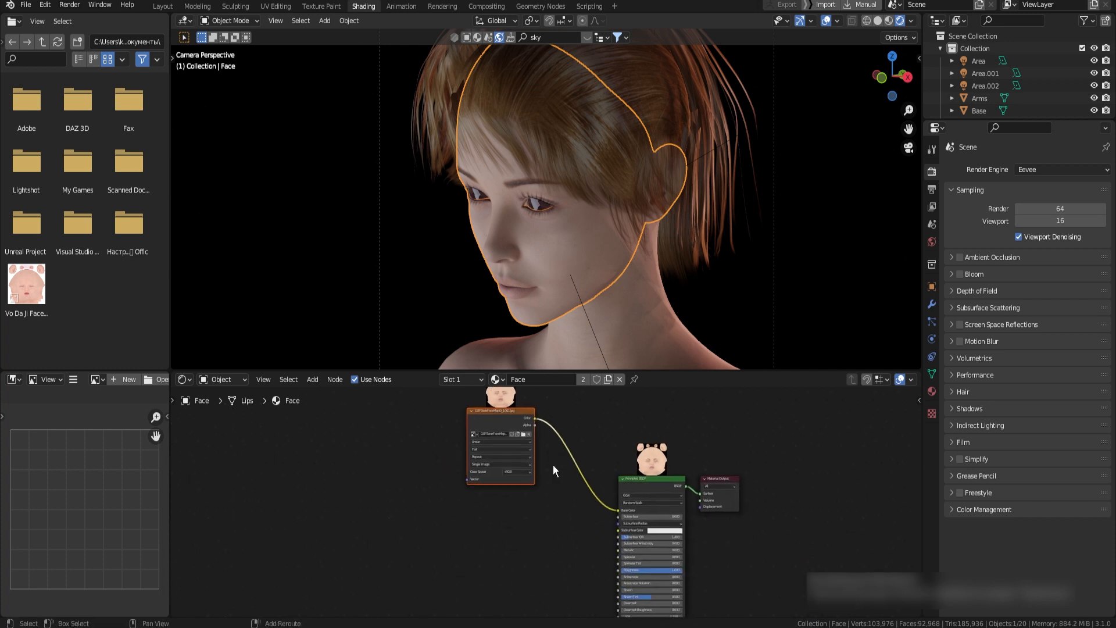
pyautogui.hotkey('shift', 'd')
pyautogui.click(513, 569)
pyautogui.moveTo(483, 495); pyautogui.dragTo(584, 564)
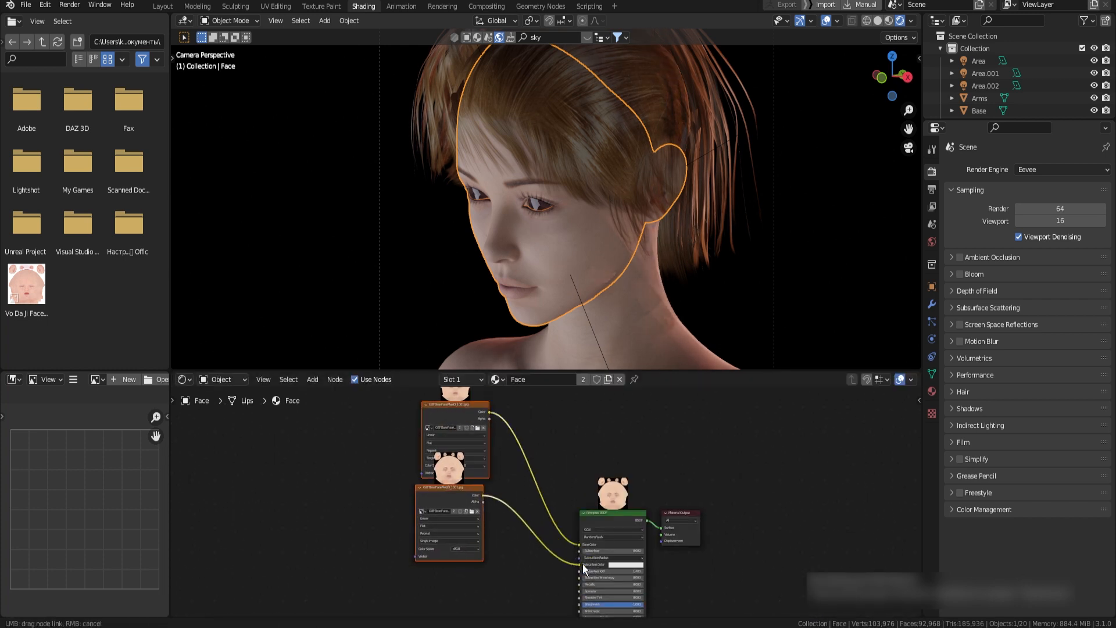
# Add a Hue/Saturation node between the duplicated face texture and the Principled BSDF's Subsurface Color input
pyautogui.hotkey('shift', 'a')
pyautogui.press('s')
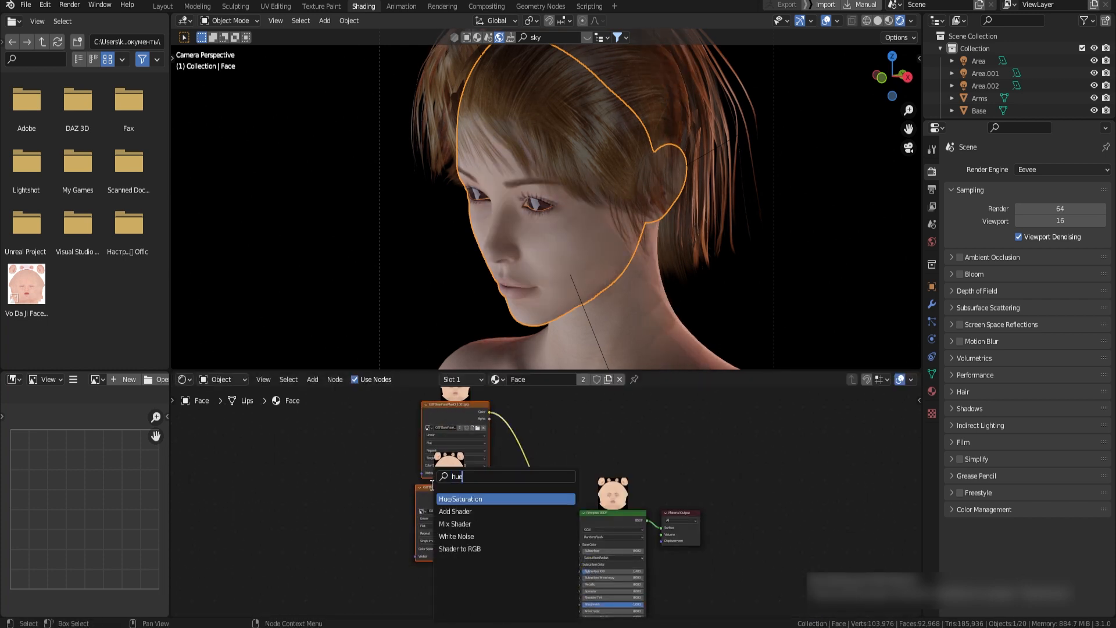
pyautogui.press('Return')
pyautogui.click(506, 529)
pyautogui.scroll(4, 535, 532)
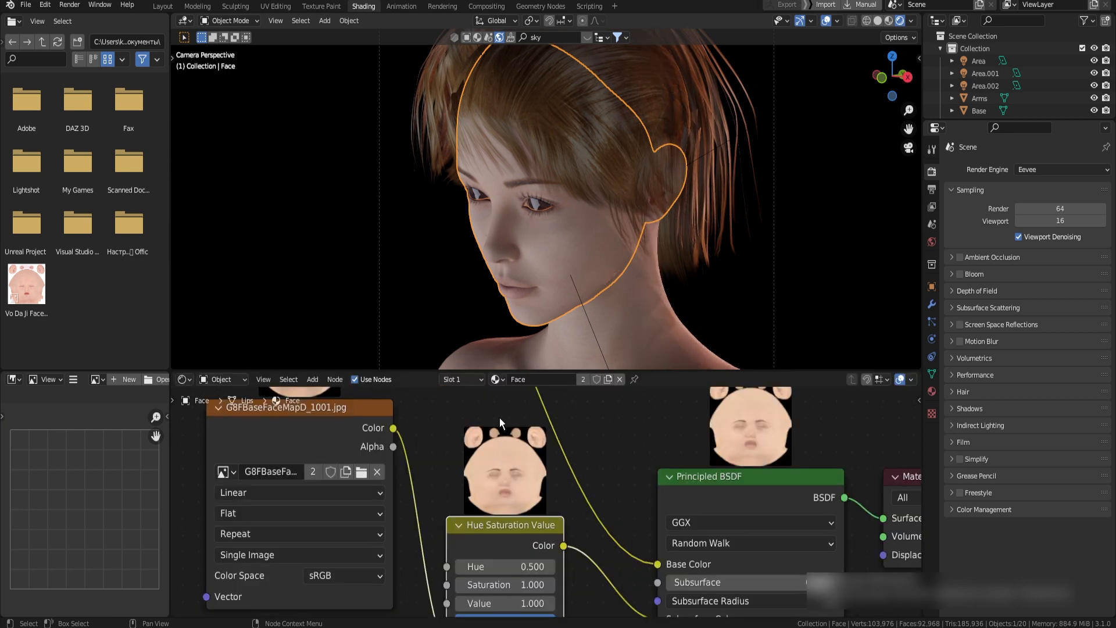
pyautogui.moveTo(790, 420); pyautogui.dragTo(595, 479, button='middle')
pyautogui.moveTo(325, 540); pyautogui.dragTo(521, 471, button='middle')
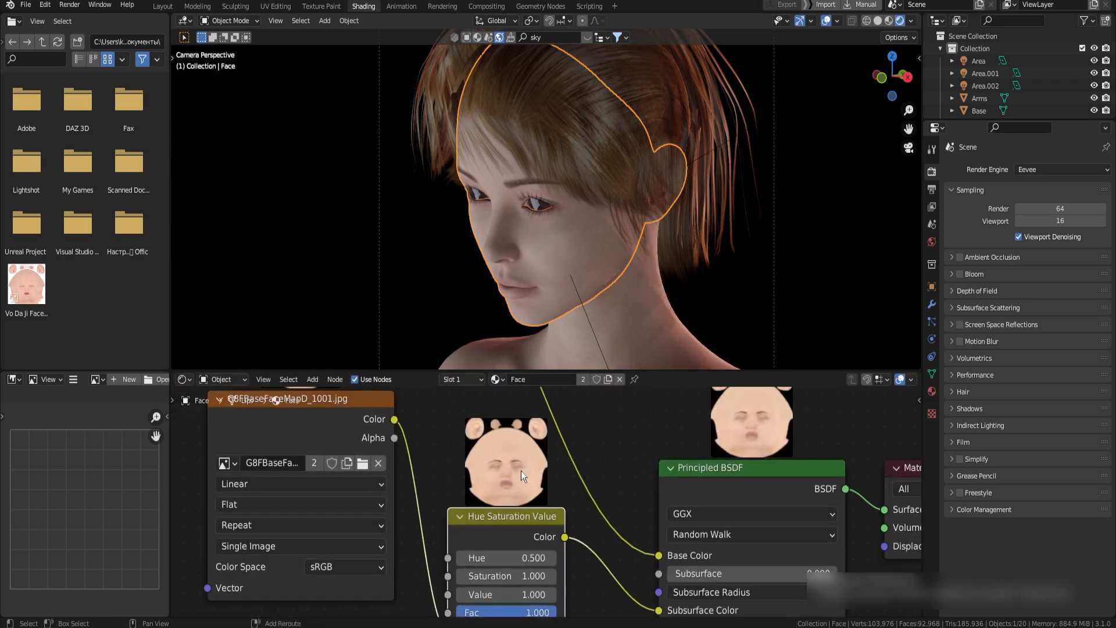
# Search the add-on preferences for "node" to check the node preview add-on
pyautogui.click(45, 5)
pyautogui.click(82, 182)
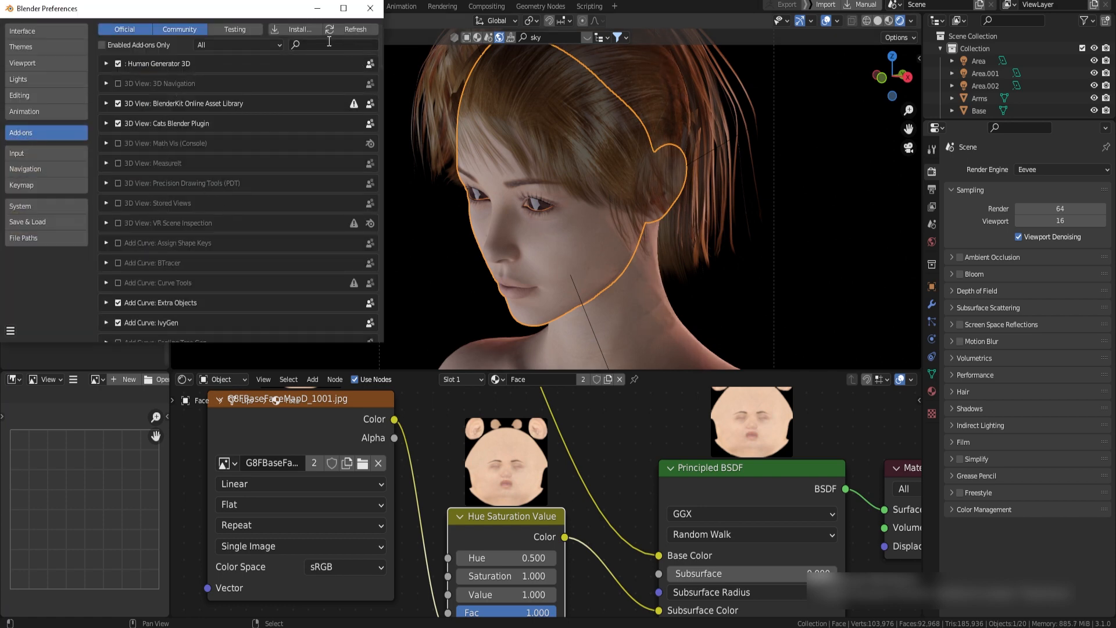
pyautogui.write('r')
pyautogui.write('ode')
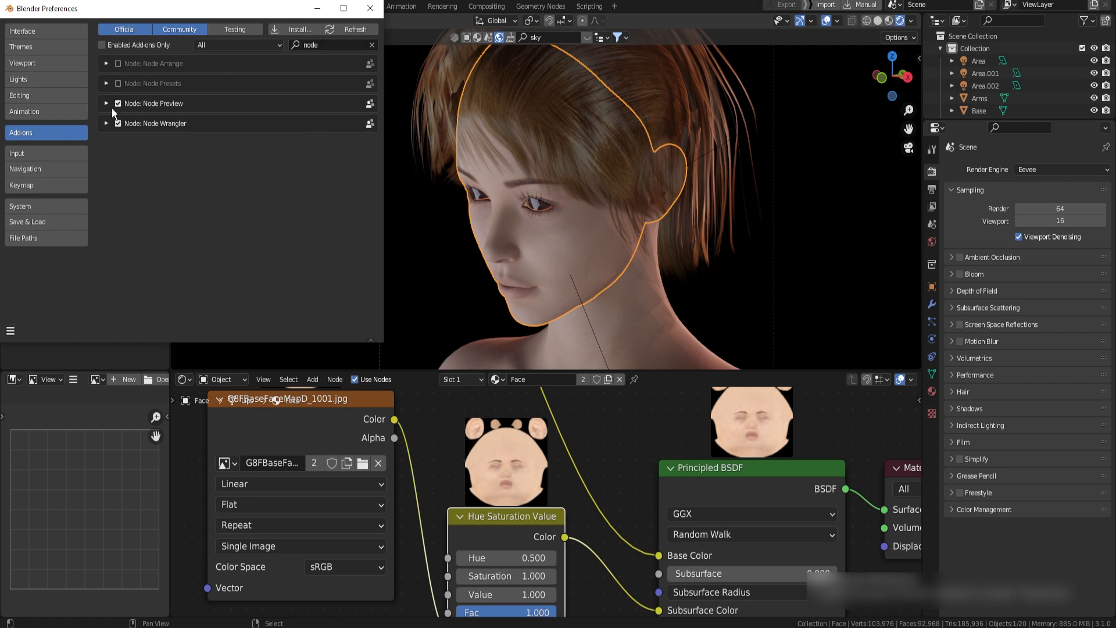
# Set the Hue Saturation Value node's saturation to 2.000 and its hue to 0.465
pyautogui.moveTo(545, 515); pyautogui.dragTo(551, 437, button='middle')
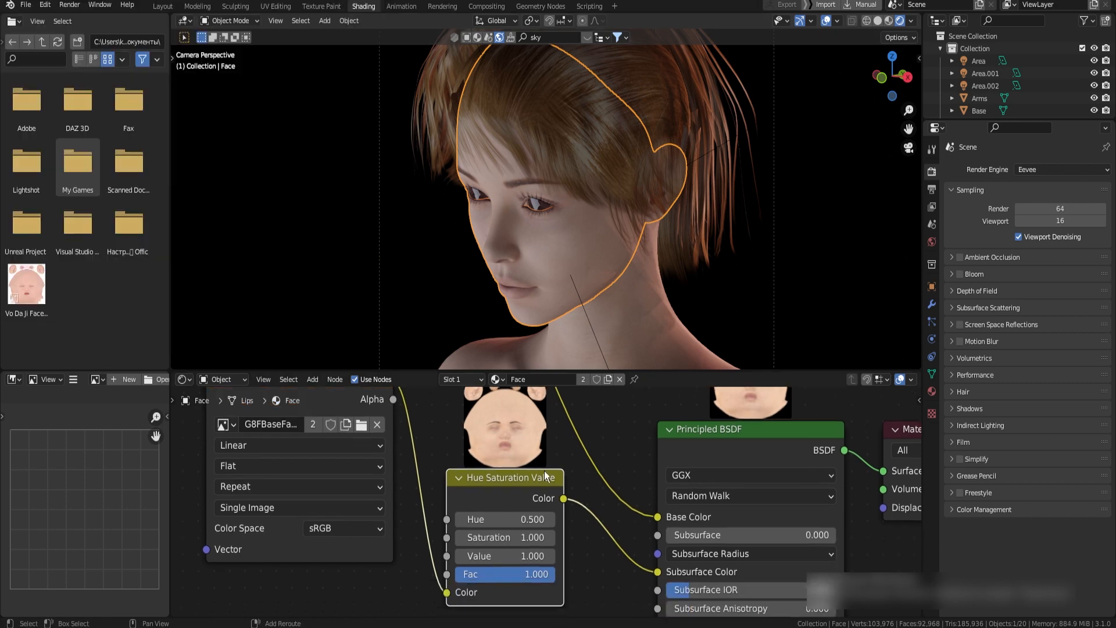
pyautogui.scroll(5, 542, 471)
pyautogui.moveTo(528, 468)
pyautogui.mouseDown()
pyautogui.moveTo(496, 467)
pyautogui.moveTo(517, 467)
pyautogui.mouseUp()
pyautogui.moveTo(510, 407); pyautogui.dragTo(527, 518, button='middle')
pyautogui.scroll(-2, 522, 448)
pyautogui.moveTo(527, 590); pyautogui.dragTo(519, 521, button='middle')
pyautogui.moveTo(519, 522); pyautogui.dragTo(663, 522)
pyautogui.moveTo(519, 449); pyautogui.dragTo(519, 505, button='middle')
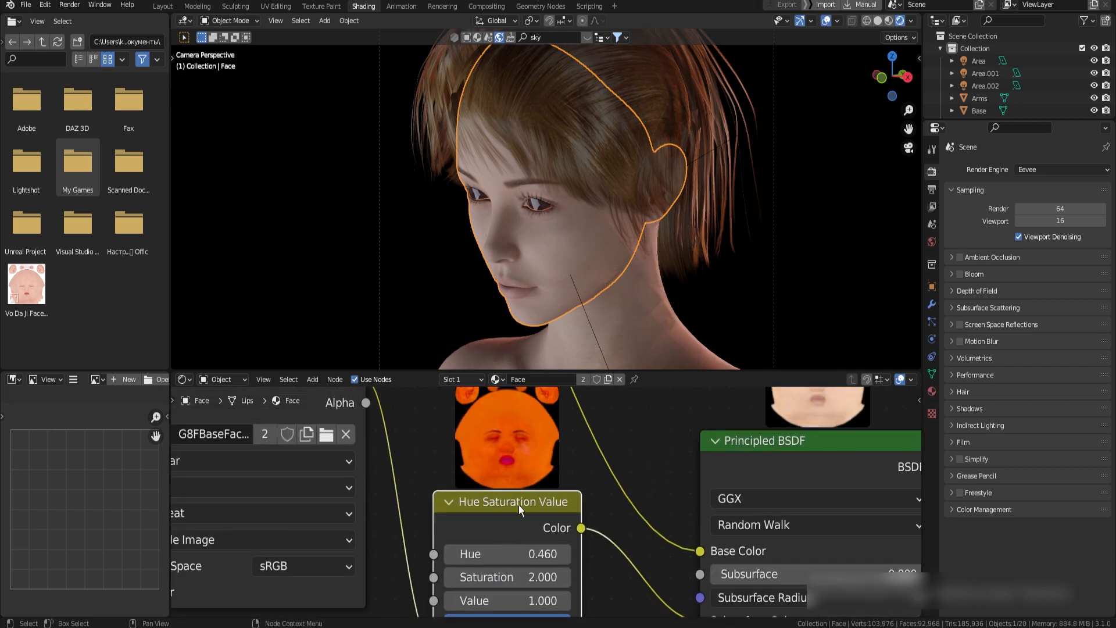
pyautogui.moveTo(520, 553); pyautogui.dragTo(521, 552)
# Try the face material's subsurface at 0.432 and at 1.000 to compare the effect on the skin
pyautogui.moveTo(734, 588); pyautogui.dragTo(515, 517, button='middle')
pyautogui.moveTo(515, 505); pyautogui.dragTo(587, 505)
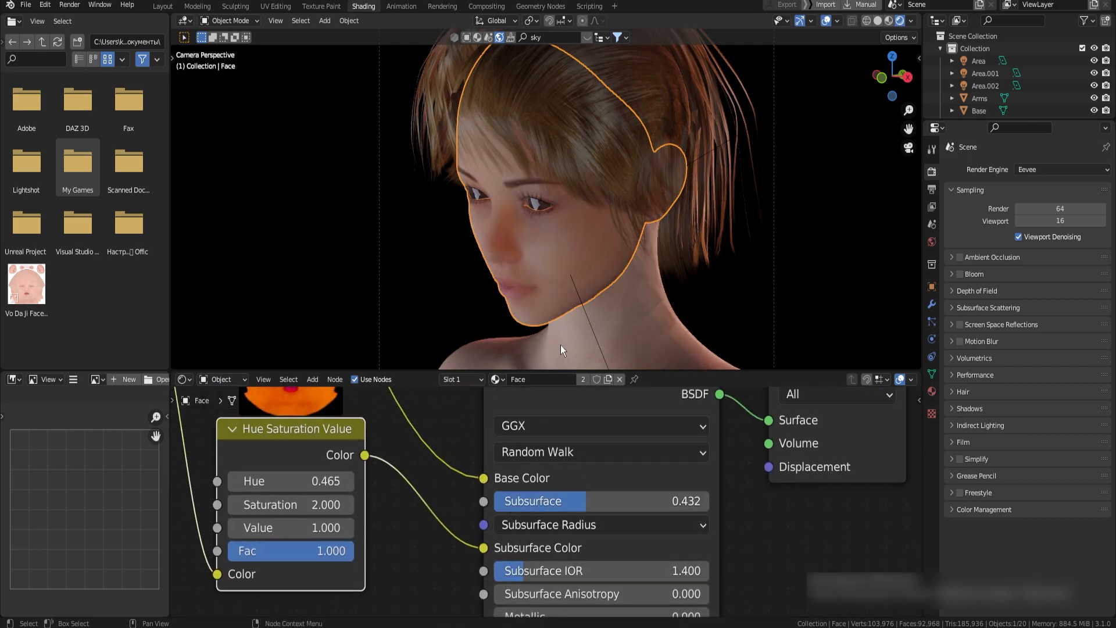
pyautogui.scroll(4, 512, 233)
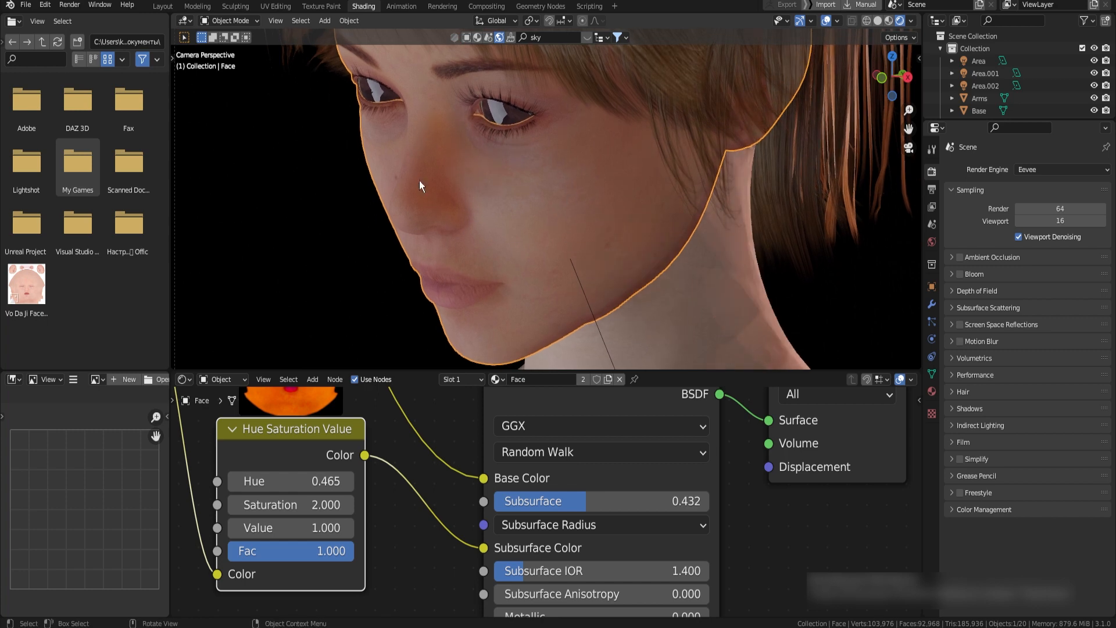
pyautogui.moveTo(586, 502); pyautogui.dragTo(704, 474)
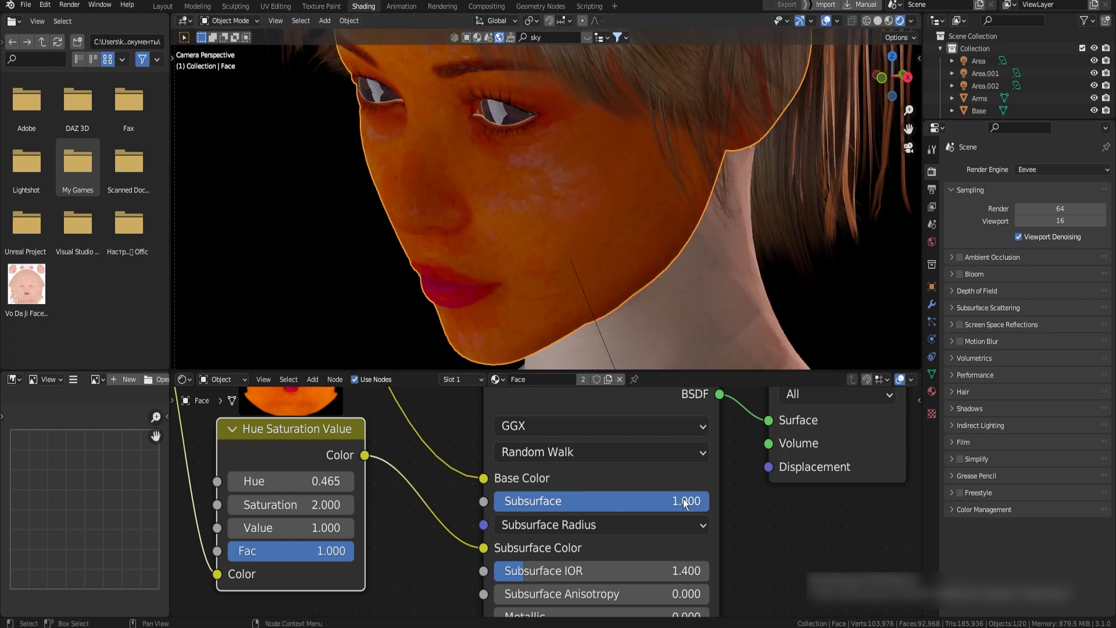
# Lower the face material's subsurface to 0.02
pyautogui.moveTo(550, 500); pyautogui.dragTo(521, 499)
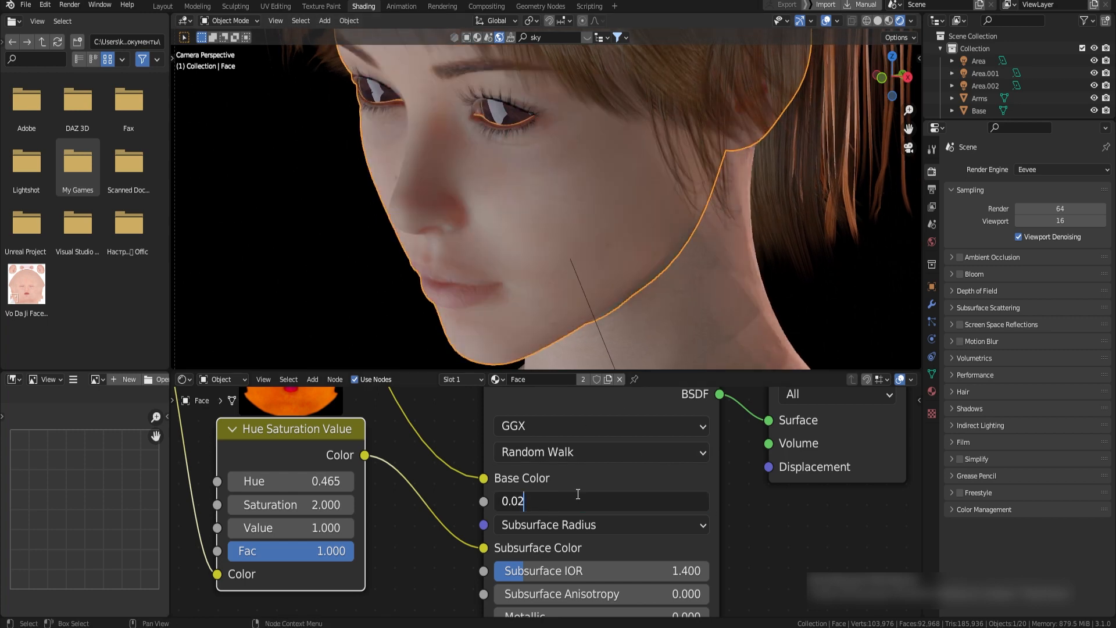
pyautogui.press('Return')
pyautogui.doubleClick(663, 497)
pyautogui.press('Return')
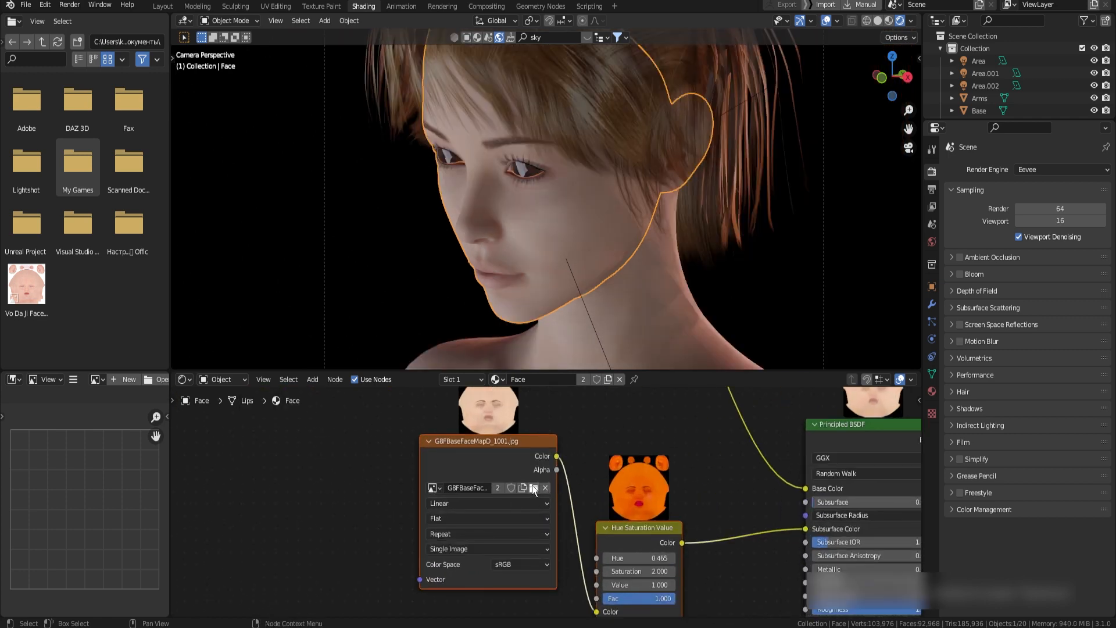
# Locate the Genesis 8 Female base texture folder and examine the face's B, D, S and SSS maps
pyautogui.click(534, 489)
pyautogui.click(551, 147)
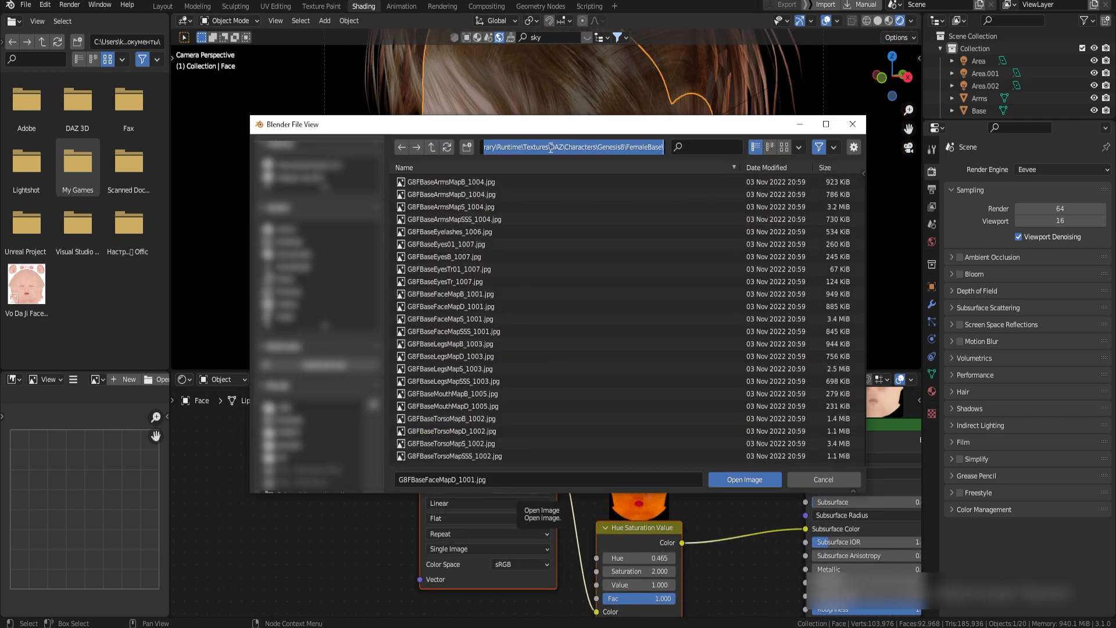
pyautogui.click(853, 124)
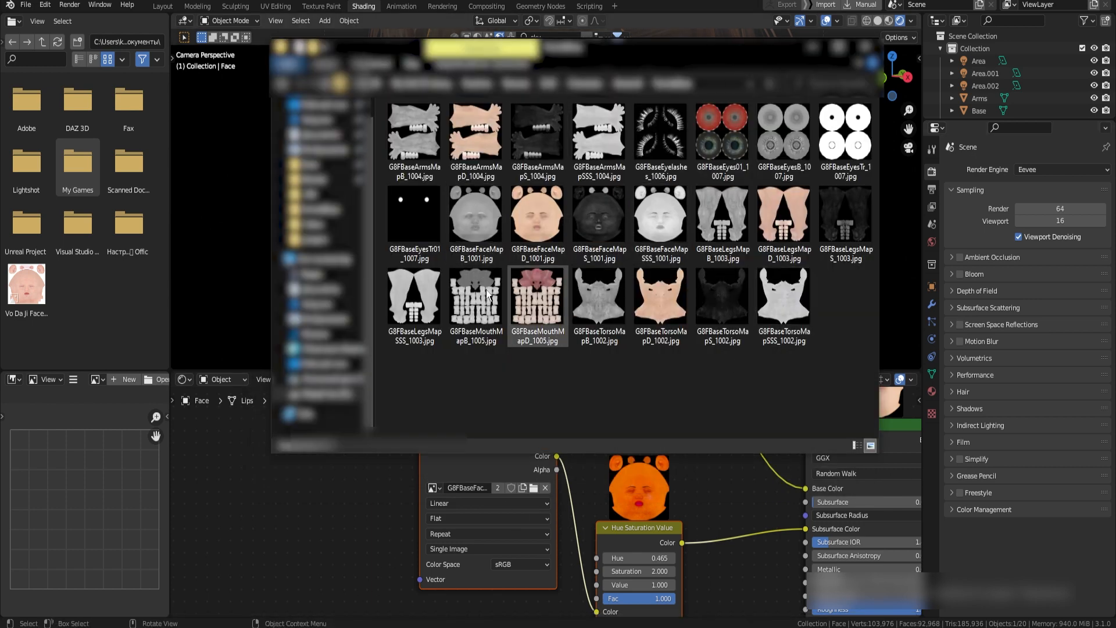
pyautogui.click(496, 227)
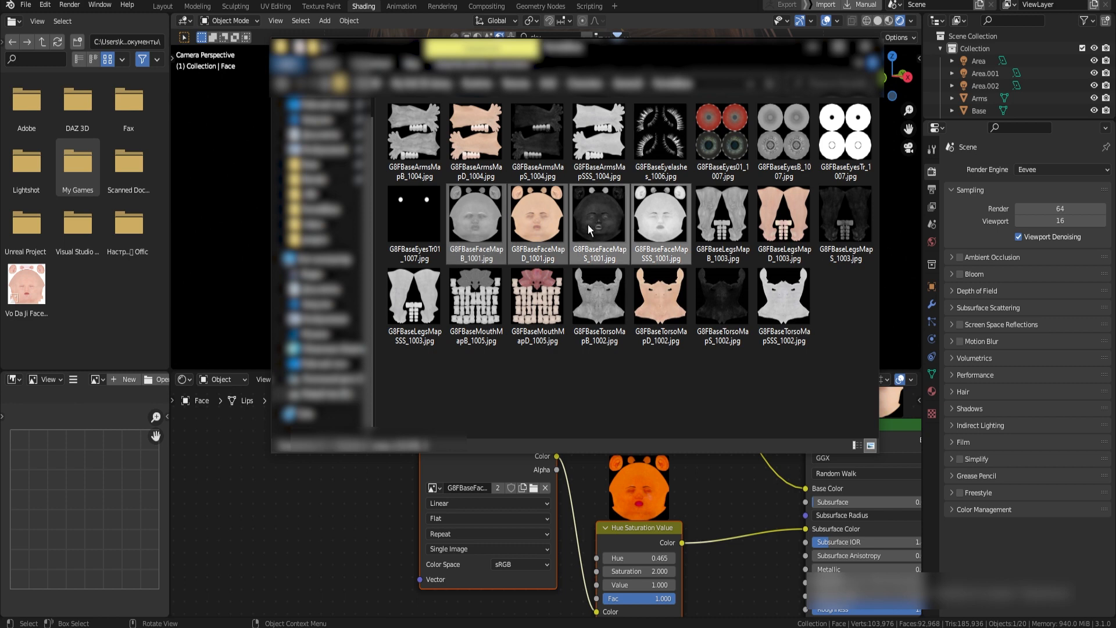
pyautogui.click(539, 232)
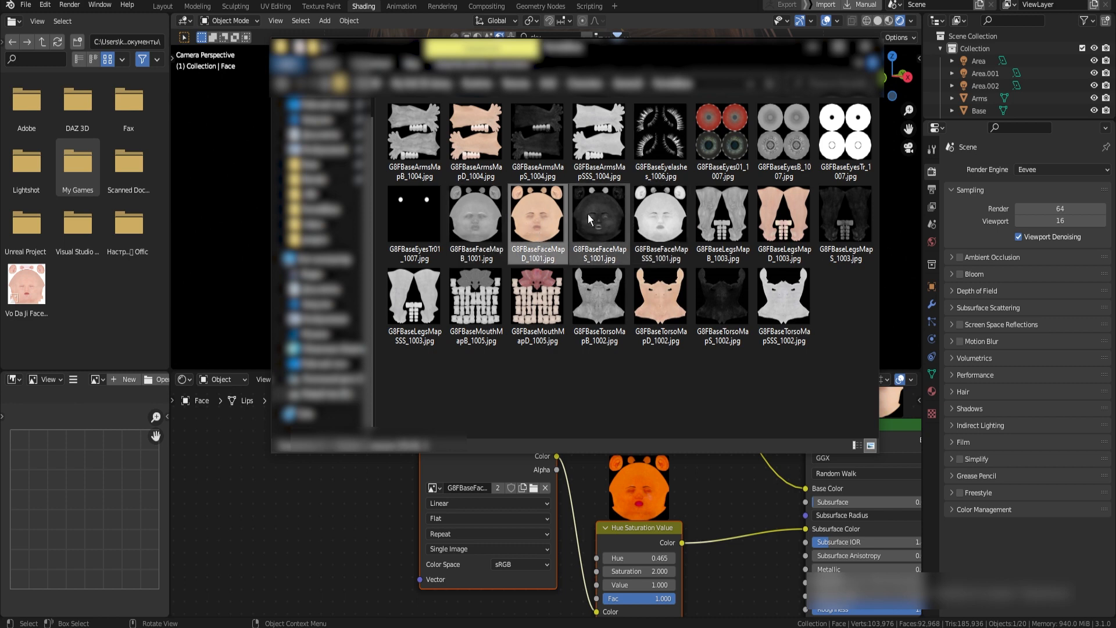
pyautogui.click(600, 256)
pyautogui.click(649, 254)
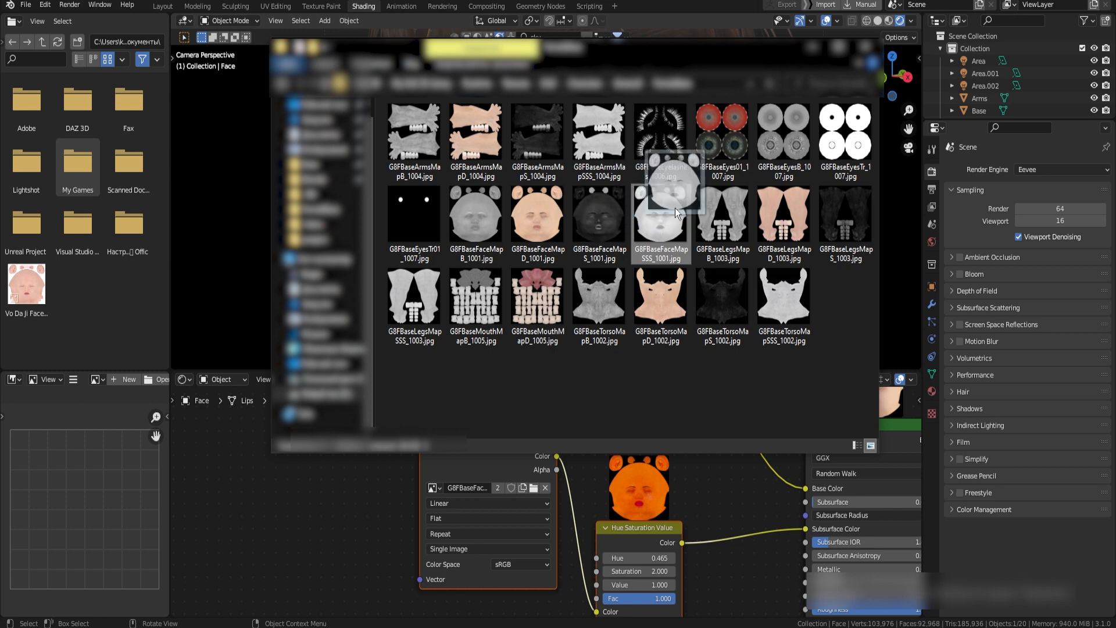
# Add G8FBaseFaceMapB_1001.jpg and G8FBaseFaceMapS_1001.jpg to the Face material as image texture nodes
pyautogui.click(487, 228)
pyautogui.moveTo(487, 228); pyautogui.dragTo(273, 518)
pyautogui.moveTo(602, 204); pyautogui.dragTo(235, 511)
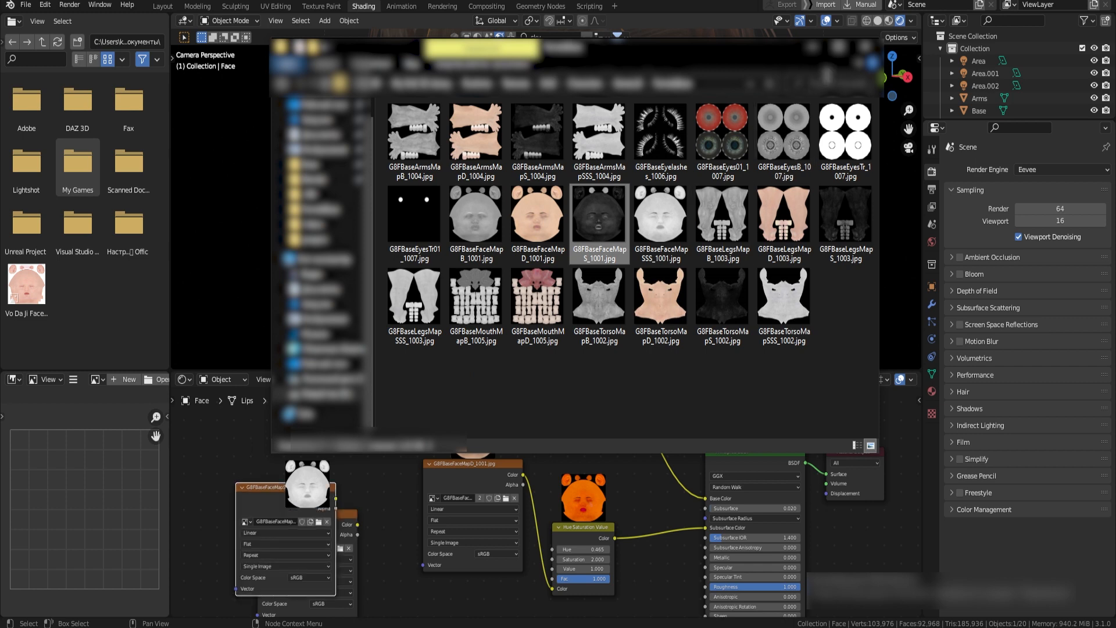
pyautogui.click(813, 49)
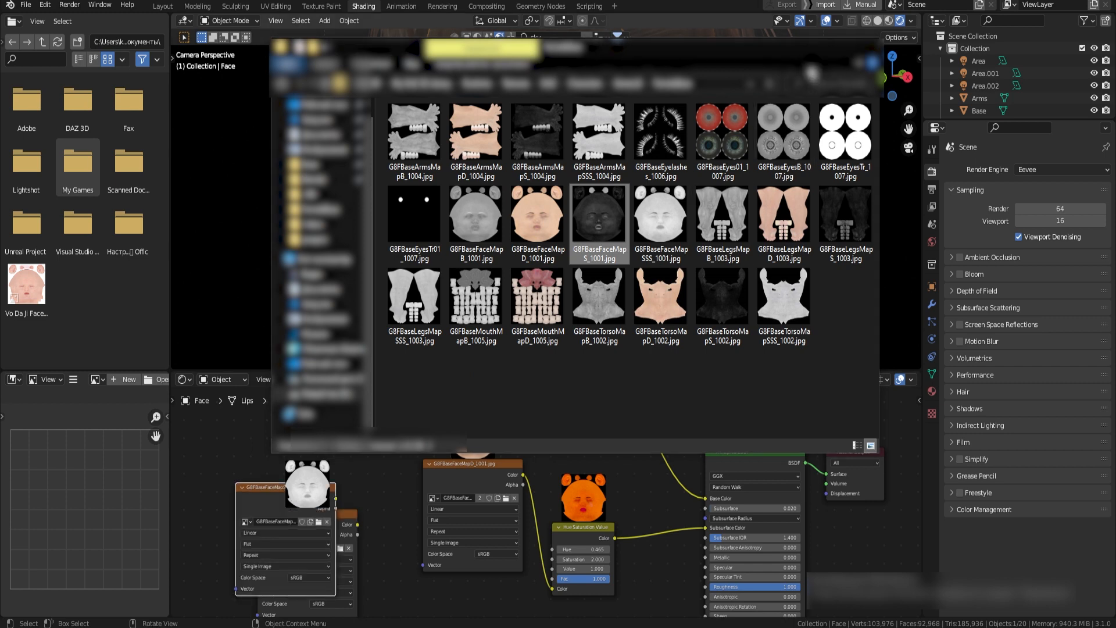
# Link the G8FBaseFaceMapS_1001.jpg color through a new ColorRamp node into the face's Specular input
pyautogui.moveTo(445, 504); pyautogui.dragTo(443, 484, button='middle')
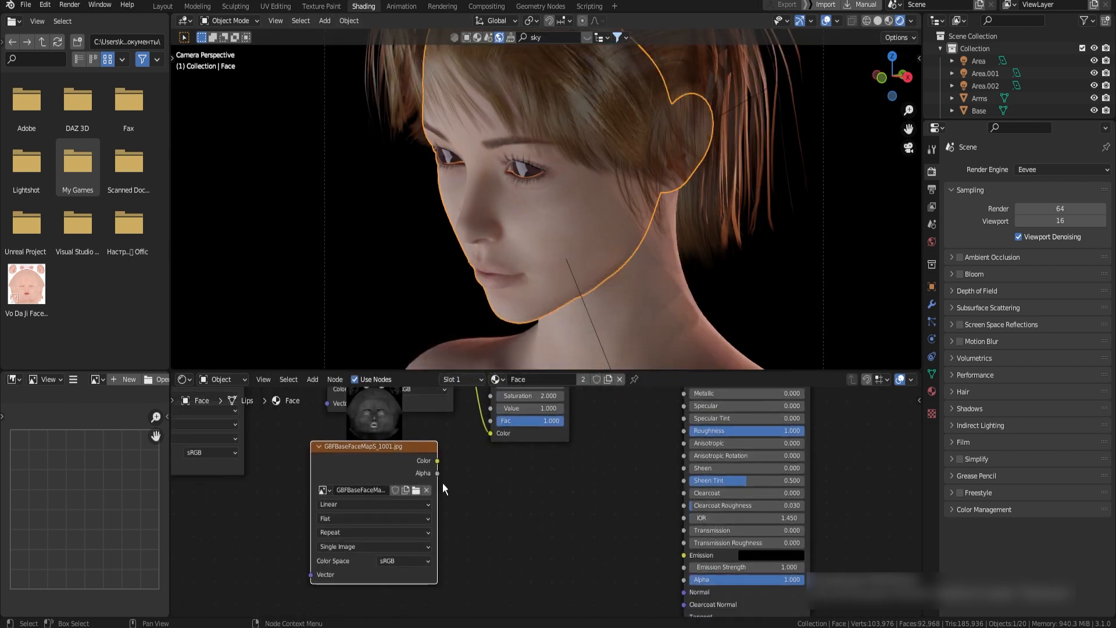
pyautogui.moveTo(438, 459); pyautogui.dragTo(558, 439)
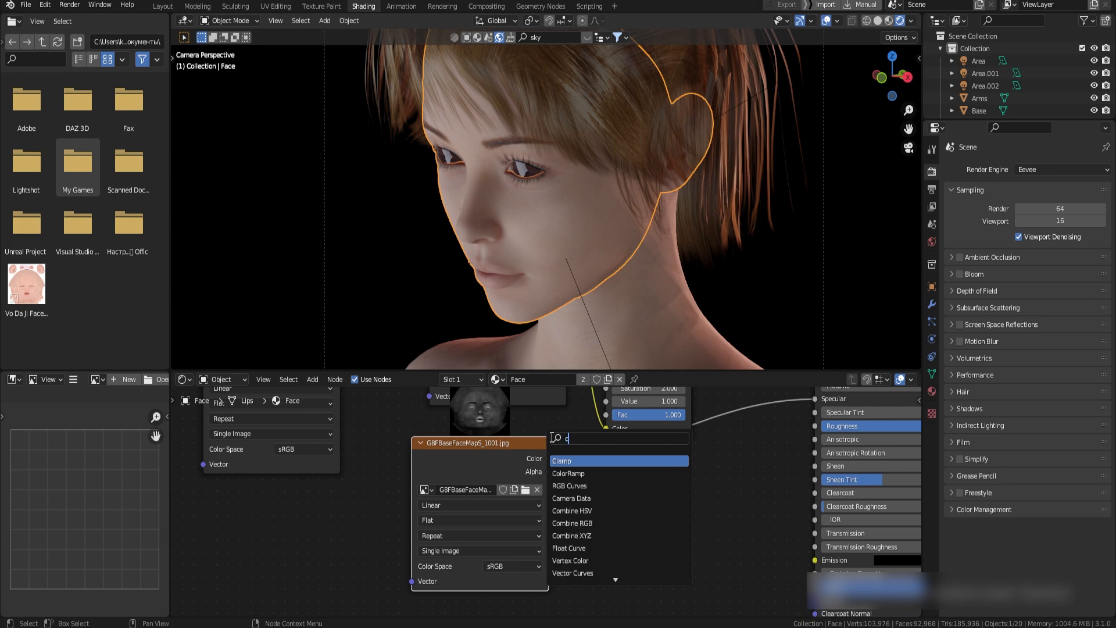
pyautogui.press('Return')
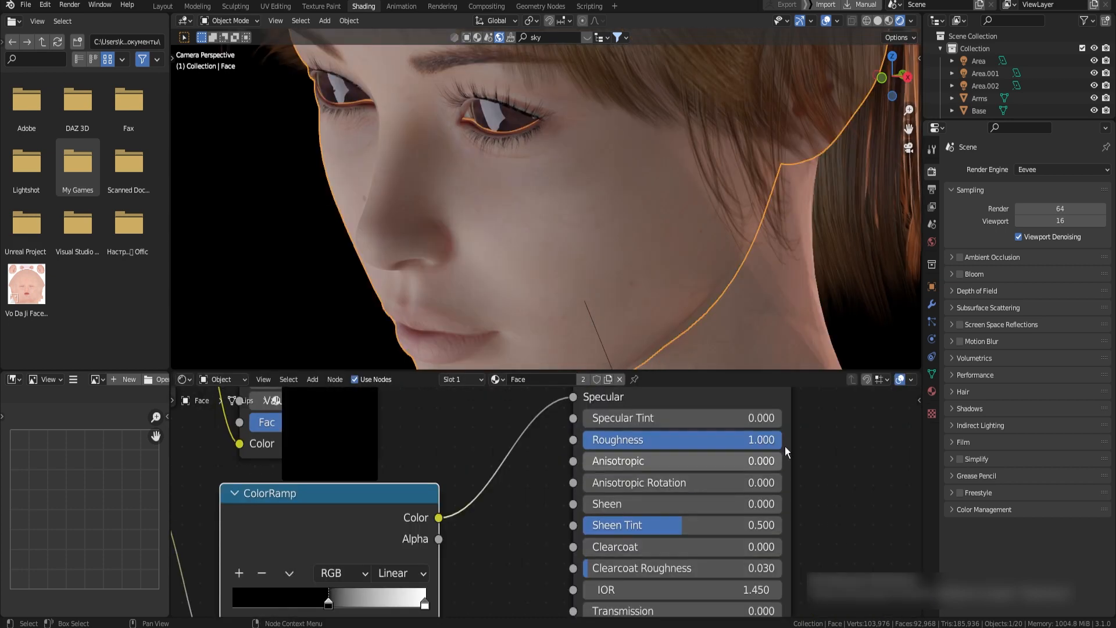
# Set the face's roughness to 0.550 and move the ColorRamp's white stop to position 0.277
pyautogui.moveTo(743, 443); pyautogui.dragTo(738, 443)
pyautogui.moveTo(623, 439); pyautogui.dragTo(675, 440)
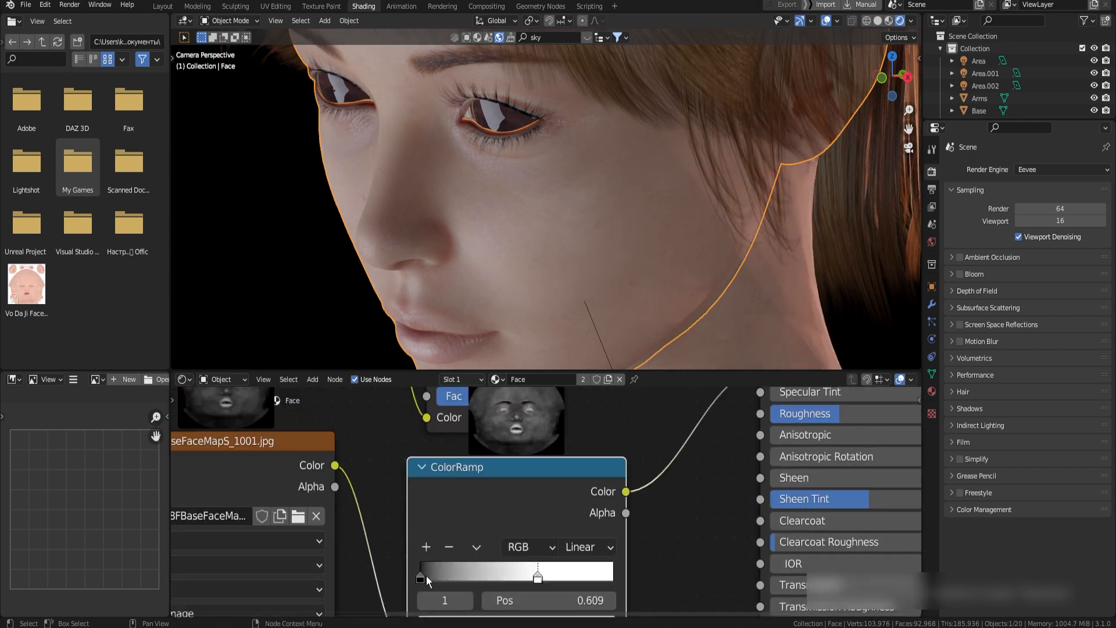
pyautogui.moveTo(427, 575)
pyautogui.mouseDown()
pyautogui.moveTo(528, 569)
pyautogui.moveTo(471, 569)
pyautogui.mouseUp()
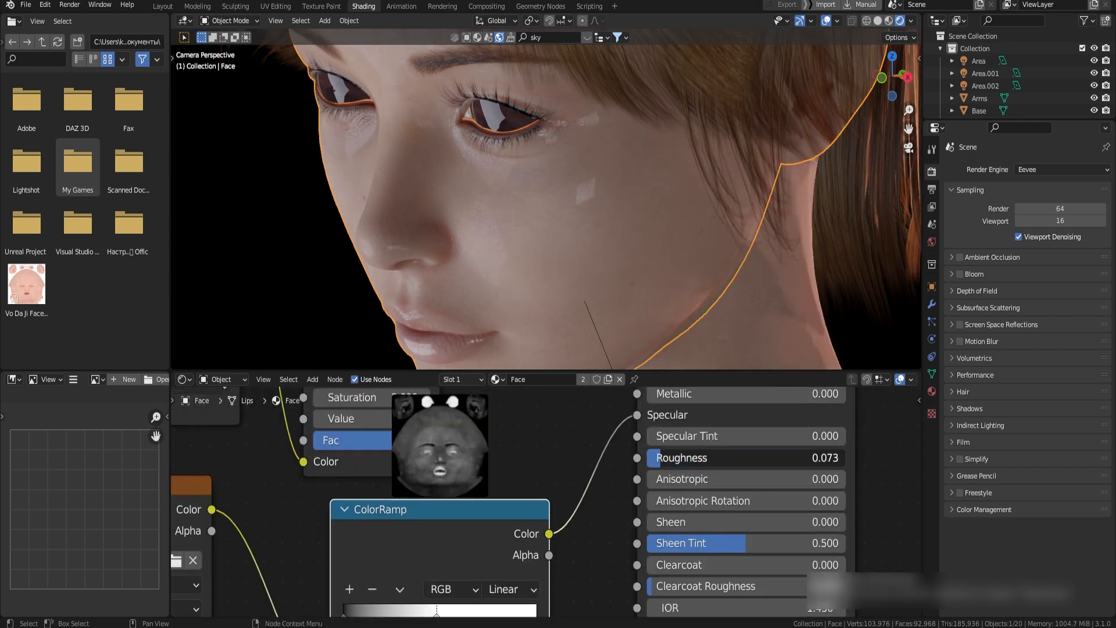
pyautogui.moveTo(661, 457); pyautogui.dragTo(764, 457)
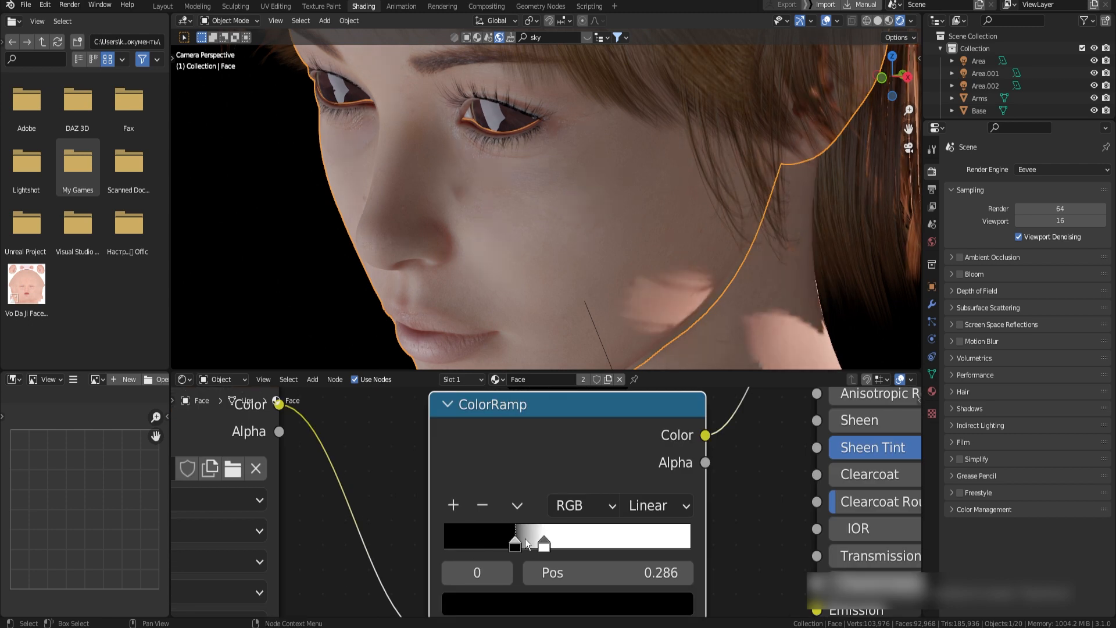
pyautogui.moveTo(515, 543); pyautogui.dragTo(451, 543)
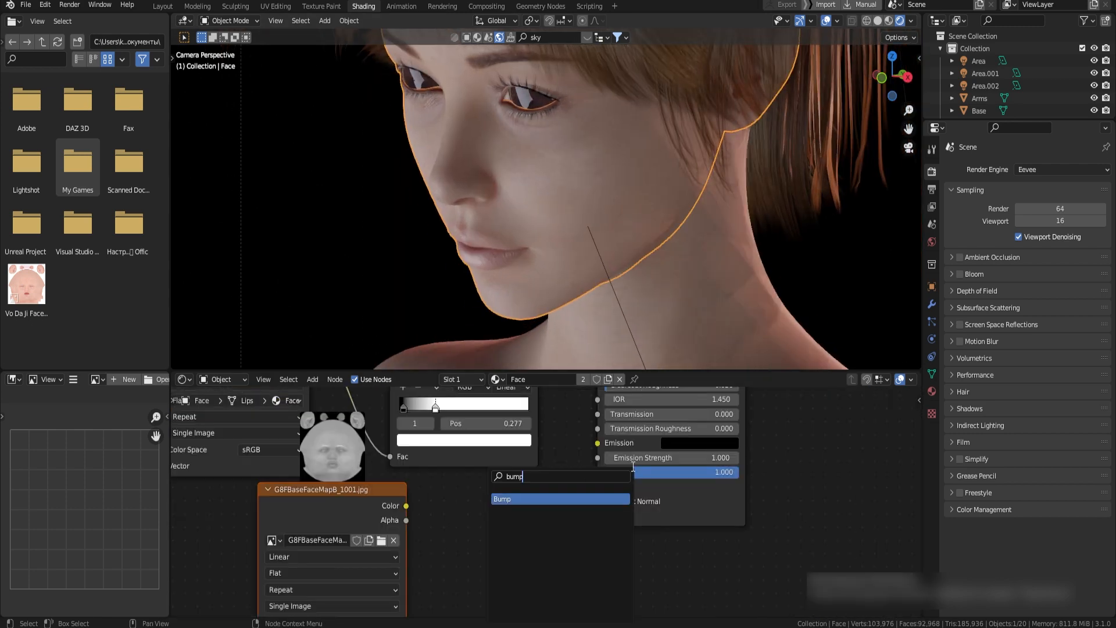
# Add a Bump node with G8FBaseFaceMapB_1001.jpg as its height and link it to the face shader's Normal input
pyautogui.click(582, 498)
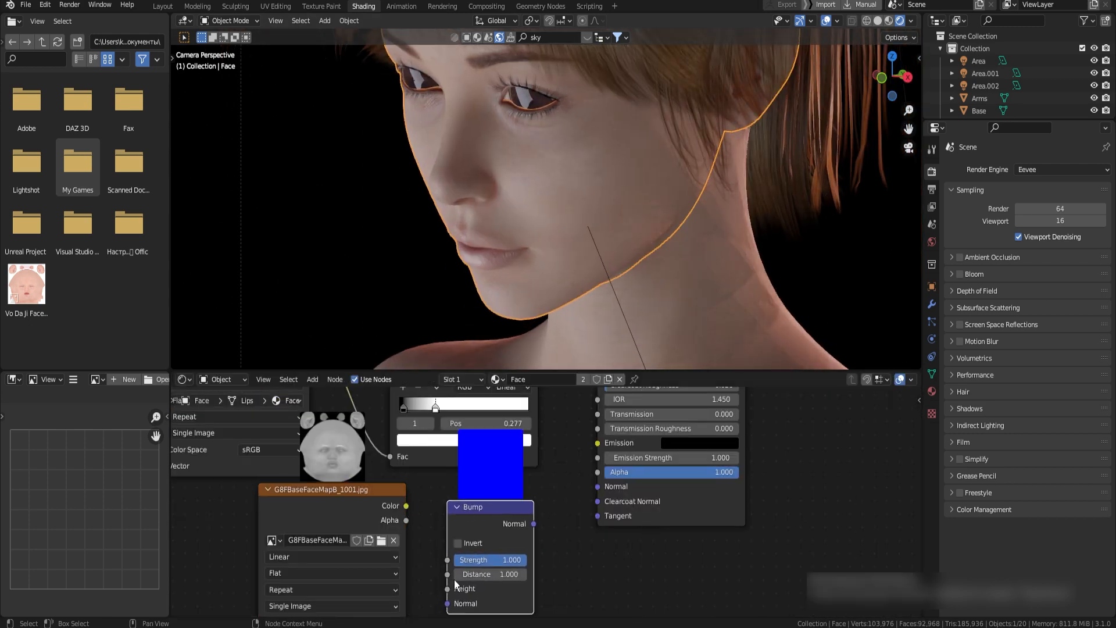
pyautogui.moveTo(405, 505); pyautogui.dragTo(450, 589)
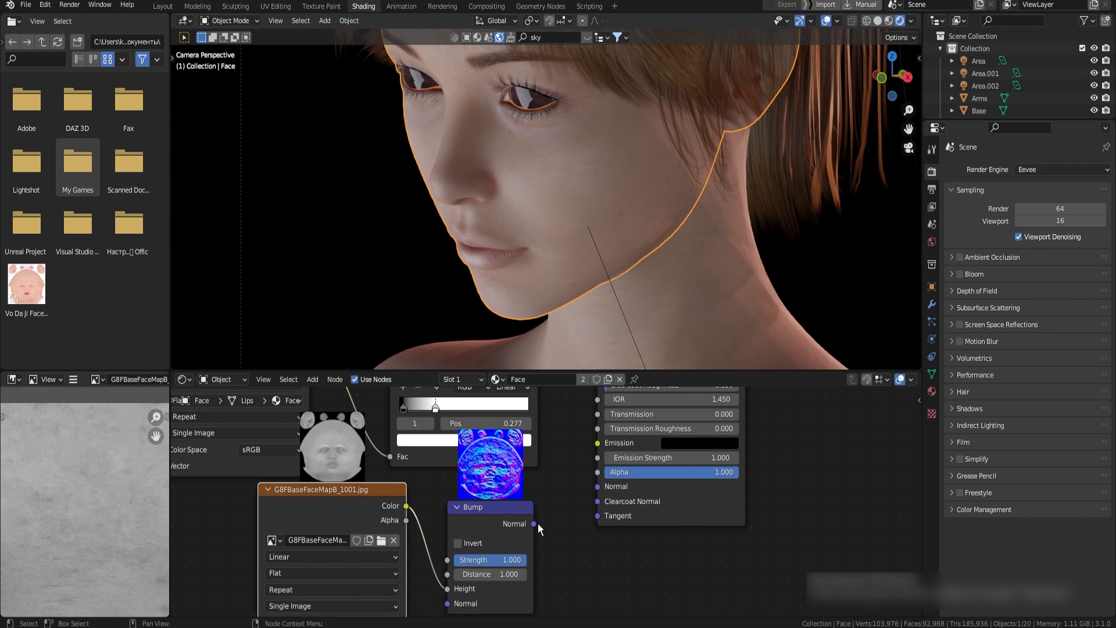
pyautogui.moveTo(601, 488); pyautogui.dragTo(599, 487)
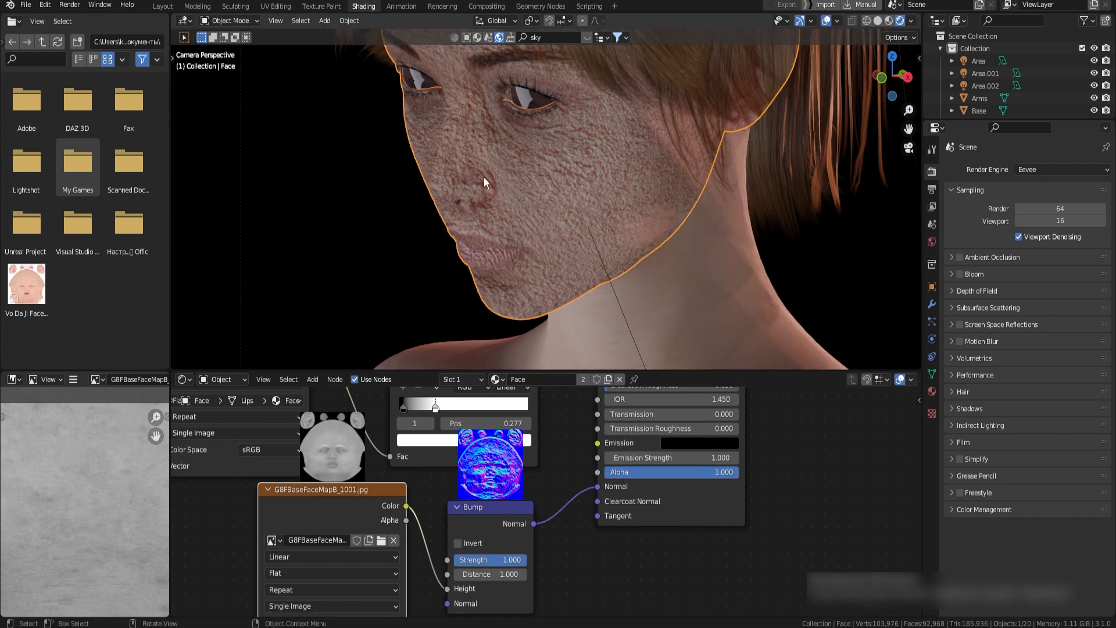
# Set the face Bump node's strength to 0.1 and check the skin detail around the nose and eyes
pyautogui.moveTo(584, 200); pyautogui.dragTo(614, 233, button='middle')
pyautogui.scroll(2, 540, 495)
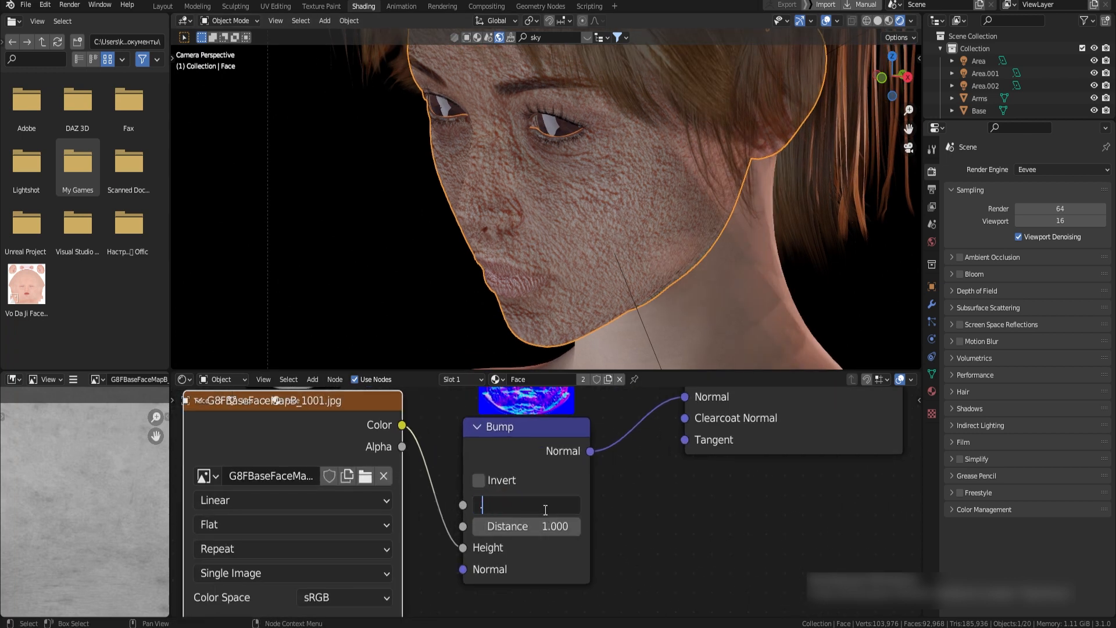
pyautogui.write('0.1')
pyautogui.press('Return')
pyautogui.scroll(4, 544, 294)
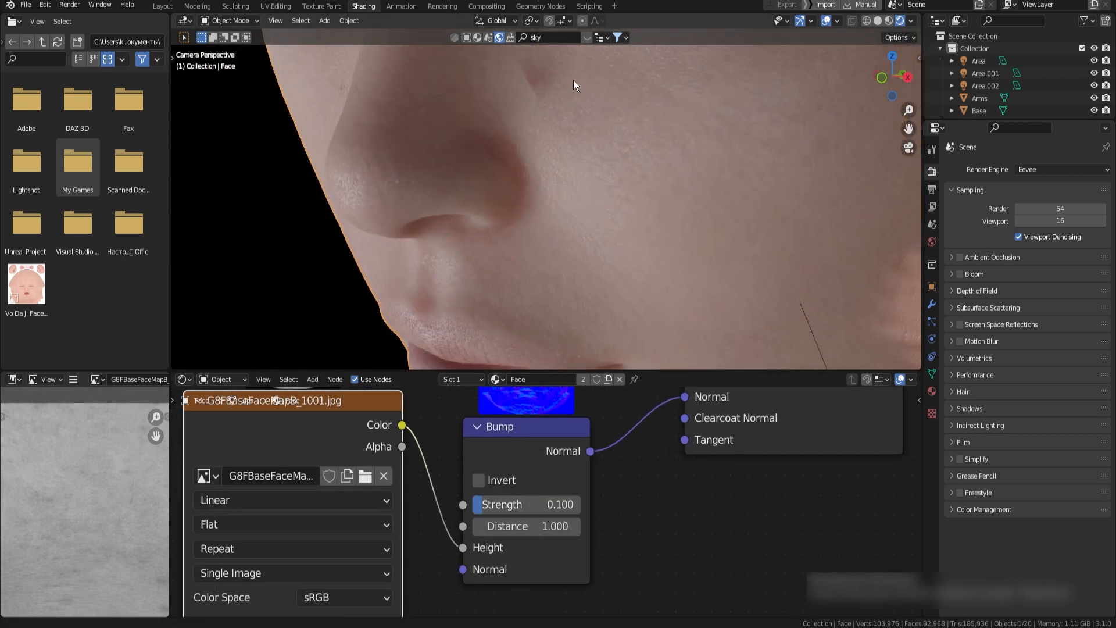
pyautogui.moveTo(574, 80)
pyautogui.keyDown('shift'); pyautogui.mouseDown(button='middle')
pyautogui.moveTo(574, 142)
pyautogui.moveTo(510, 219)
pyautogui.moveTo(549, 177)
pyautogui.moveTo(505, 249)
pyautogui.mouseUp(button='middle'); pyautogui.keyUp('shift')
pyautogui.scroll(2, 573, 141)
pyautogui.moveTo(487, 157)
pyautogui.keyDown('shift'); pyautogui.mouseDown(button='middle')
pyautogui.moveTo(453, 204)
pyautogui.moveTo(463, 195)
pyautogui.mouseUp(button='middle'); pyautogui.keyUp('shift')
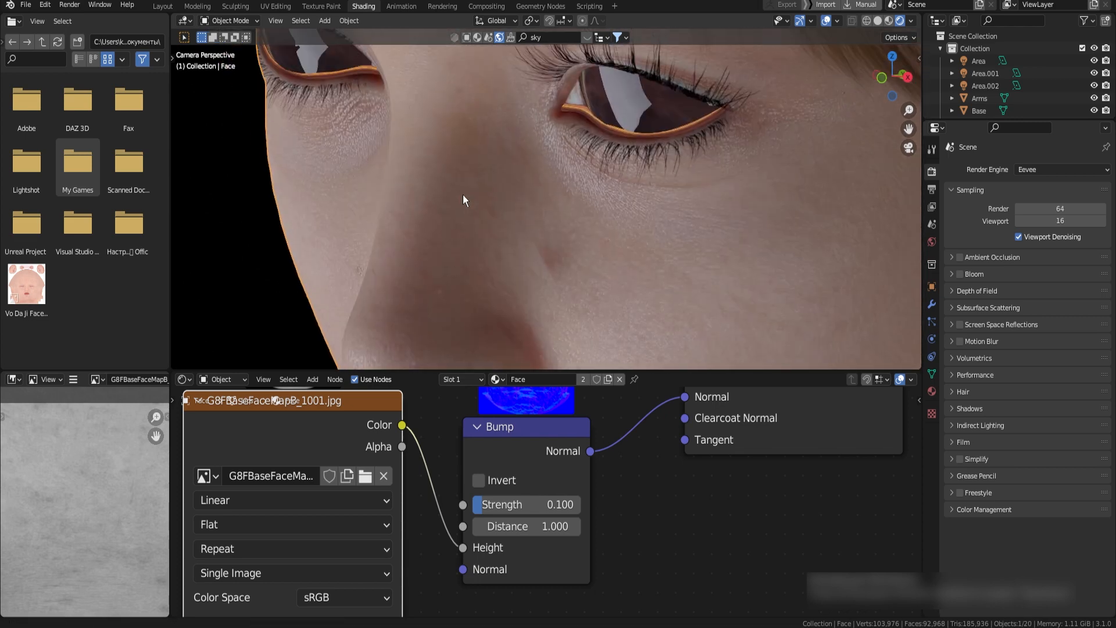
pyautogui.scroll(-6, 604, 292)
# In the Torso material, feed a duplicated color texture through a Hue Saturation Value node, hue 0.465 and saturation 2.000, into Subsurface Color
pyautogui.click(605, 291)
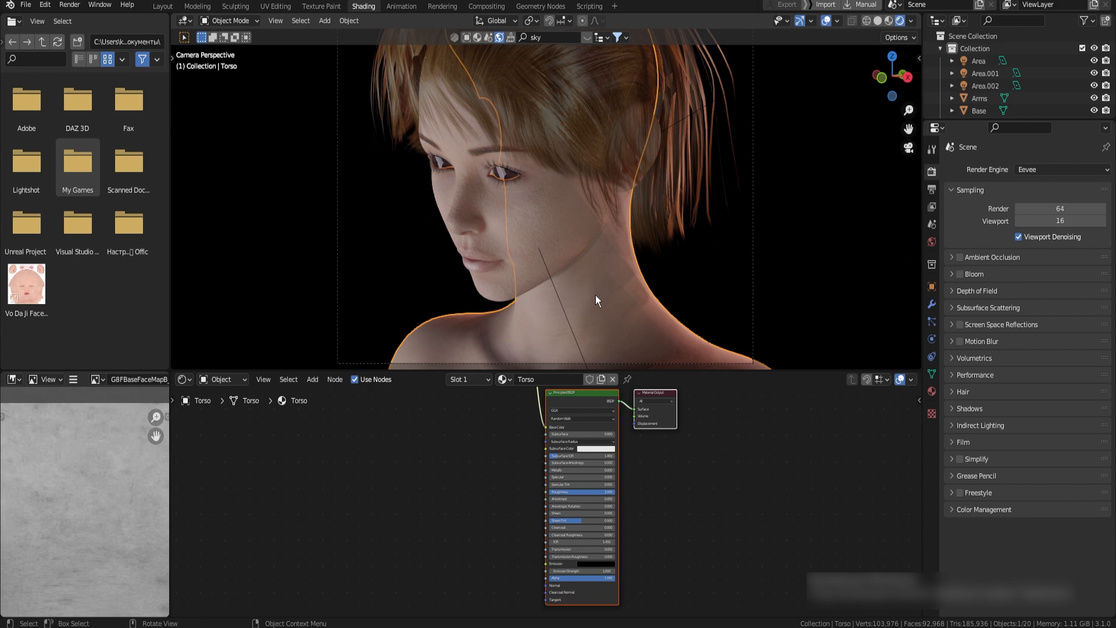
pyautogui.press('g')
pyautogui.rightClick(622, 267)
pyautogui.moveTo(598, 432); pyautogui.dragTo(620, 525, button='middle')
pyautogui.scroll(-1, 620, 525)
pyautogui.hotkey('shift', 'd')
pyautogui.hotkey('shift', 'a')
pyautogui.write('hue')
pyautogui.moveTo(550, 521); pyautogui.dragTo(589, 512)
pyautogui.scroll(3, 541, 501)
pyautogui.moveTo(536, 555); pyautogui.dragTo(573, 571)
# Add the arms B and S maps to the Torso material and link G8FBaseArmsMapS_1004.jpg through a ColorRamp into Specular
pyautogui.scroll(-3, 521, 469)
pyautogui.moveTo(426, 497); pyautogui.dragTo(515, 461, button='middle')
pyautogui.hotkey('ctrl', 'v')
pyautogui.scroll(-2, 500, 465)
pyautogui.moveTo(454, 459); pyautogui.dragTo(471, 573)
pyautogui.scroll(4, 524, 465)
pyautogui.hotkey('shift', 'a')
pyautogui.moveTo(517, 465); pyautogui.dragTo(518, 543, button='middle')
pyautogui.moveTo(608, 554); pyautogui.dragTo(643, 464)
pyautogui.moveTo(628, 483); pyautogui.dragTo(636, 446, button='middle')
# Set the Torso ColorRamp's black stop to position 0.091 and the Torso shader's roughness to 0.5
pyautogui.click(528, 232)
pyautogui.click(518, 568)
pyautogui.click(552, 326)
pyautogui.click(539, 585)
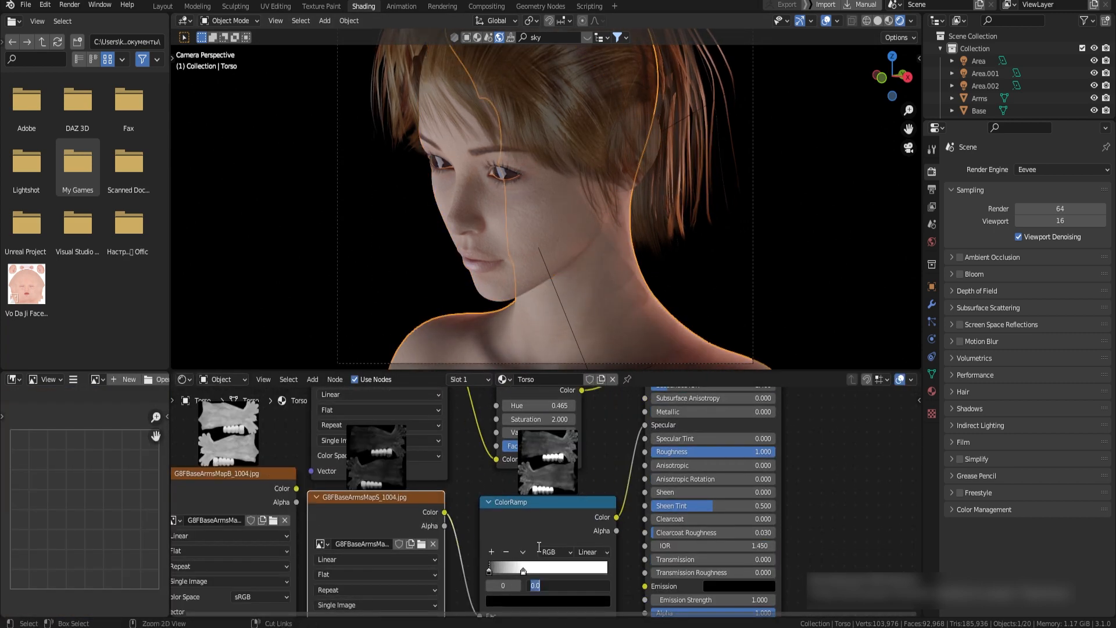
pyautogui.write('0.091')
pyautogui.doubleClick(674, 450)
pyautogui.write('0.5')
# Link the Torso material's B map through a new Bump node with strength 0.1 into the shader's Normal input
pyautogui.scroll(-4, 610, 482)
pyautogui.moveTo(355, 440); pyautogui.dragTo(450, 588)
pyautogui.scroll(3, 414, 539)
pyautogui.hotkey('shift', 'a')
pyautogui.click(452, 517)
pyautogui.moveTo(518, 536); pyautogui.dragTo(573, 462)
pyautogui.doubleClick(484, 564)
pyautogui.write('0.1')
pyautogui.scroll(4, 547, 232)
pyautogui.keyDown('shift'); pyautogui.moveTo(546, 314); pyautogui.dragTo(546, 133, button='middle'); pyautogui.keyUp('shift')
pyautogui.moveTo(482, 513)
pyautogui.mouseDown()
pyautogui.moveTo(471, 513)
pyautogui.moveTo(492, 514)
pyautogui.mouseUp()
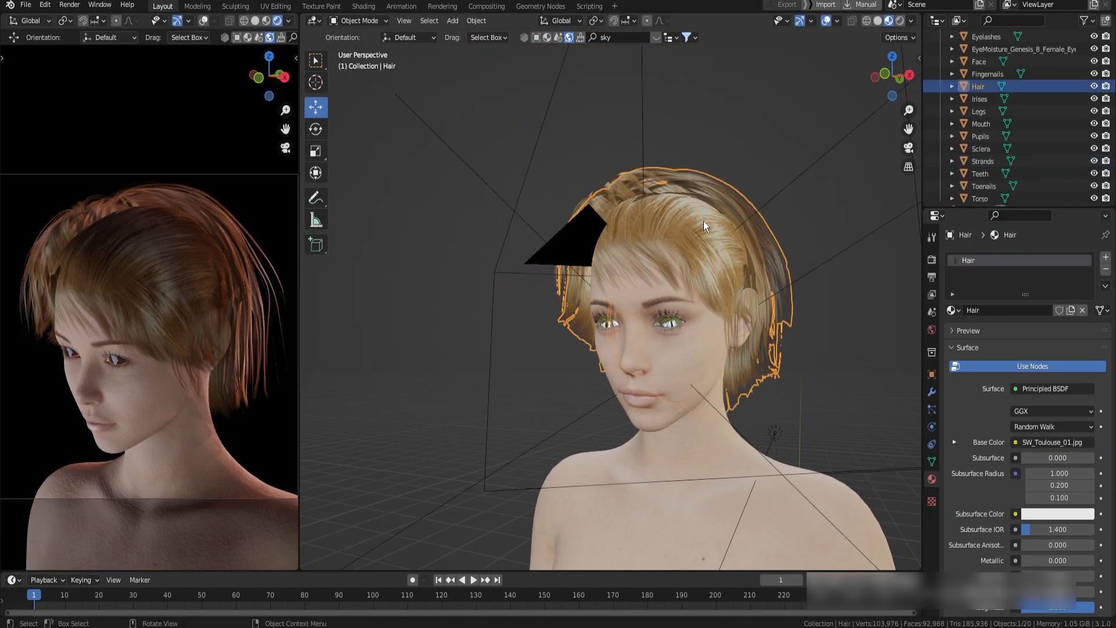
# Add SW_Toulouse_16.jpg and SW_Toulouse_16B.jpg from the hair texture folder to the Hair material as image texture nodes
pyautogui.click(682, 223)
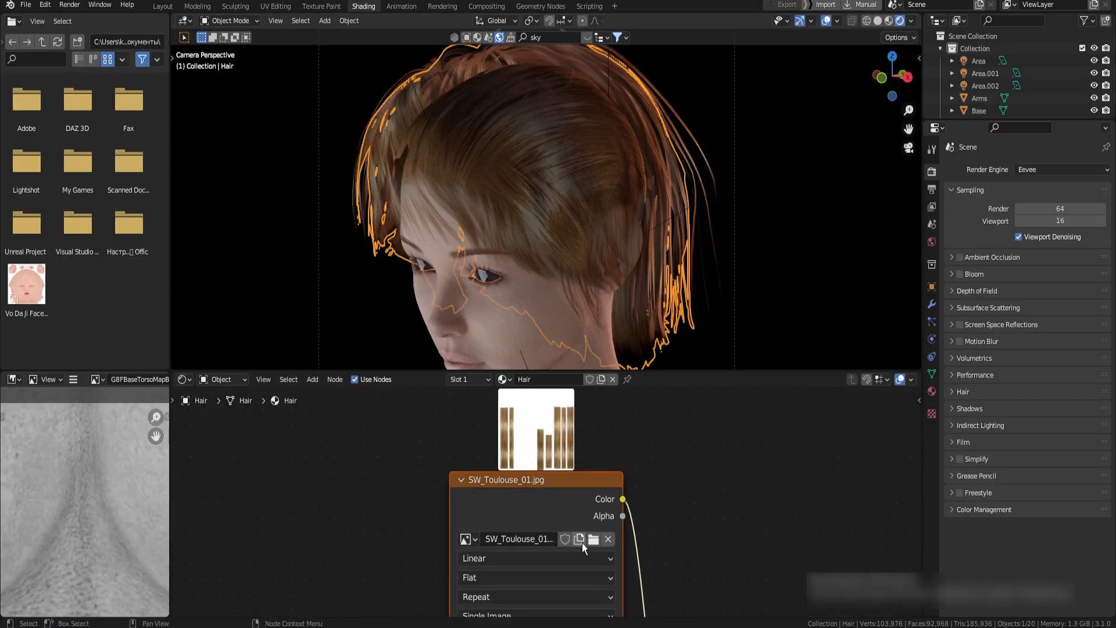
pyautogui.click(592, 541)
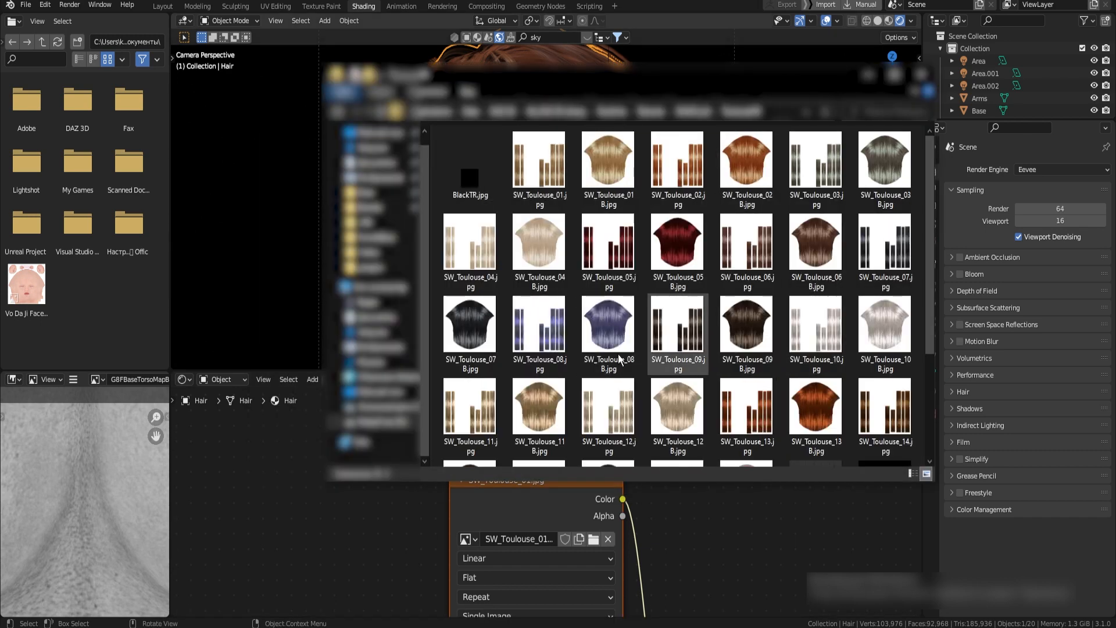
pyautogui.scroll(-2, 695, 281)
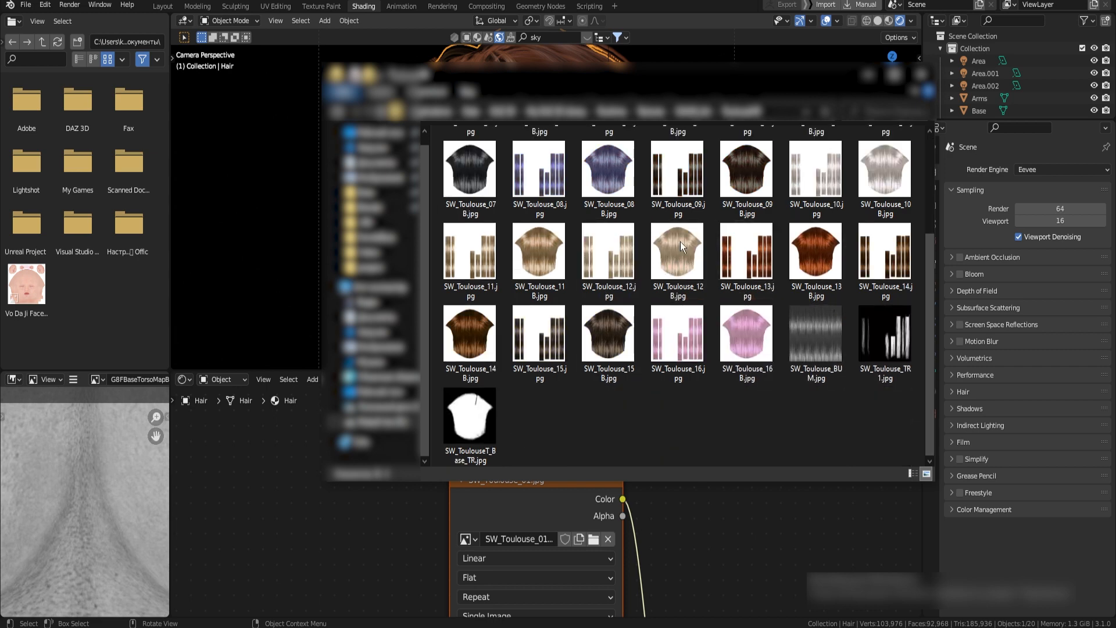
pyautogui.moveTo(751, 339); pyautogui.dragTo(379, 541)
pyautogui.moveTo(704, 364); pyautogui.dragTo(281, 520)
pyautogui.moveTo(492, 463); pyautogui.dragTo(489, 469)
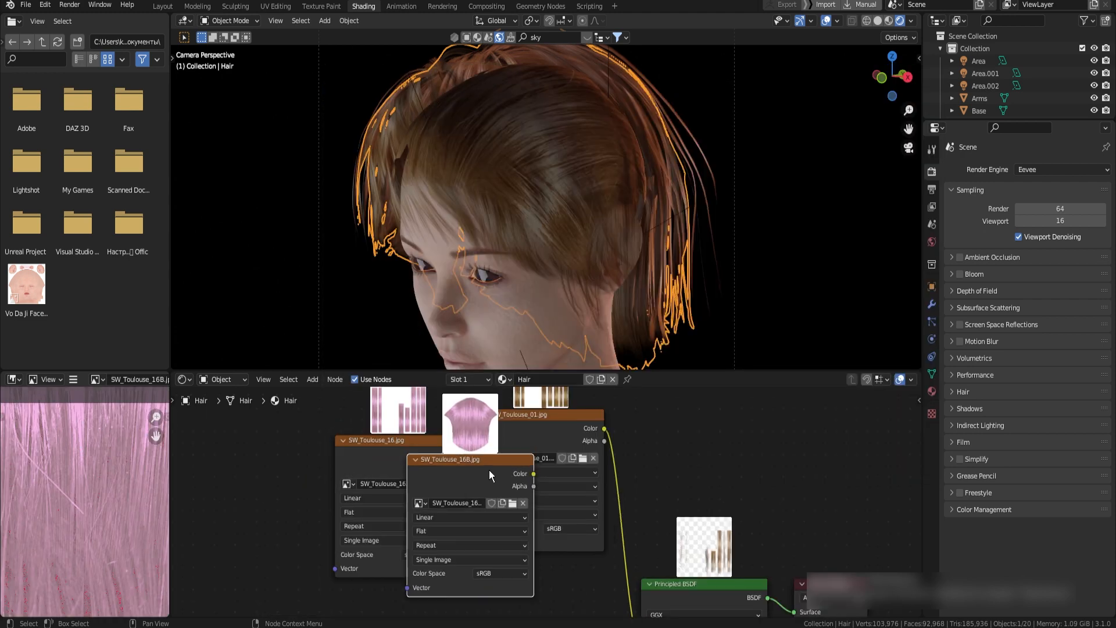
# Delete the SW_Toulouse_16B.jpg node and link SW_Toulouse_16.jpg to the Hair material's Base Color
pyautogui.press('Delete')
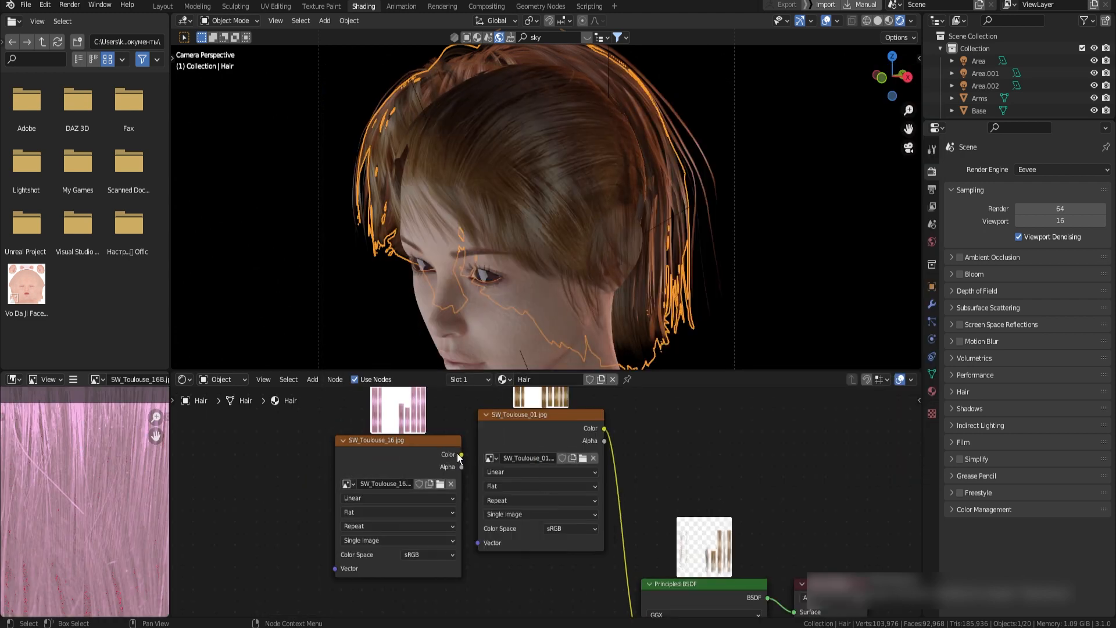
pyautogui.press('Home')
pyautogui.moveTo(615, 552); pyautogui.dragTo(615, 552)
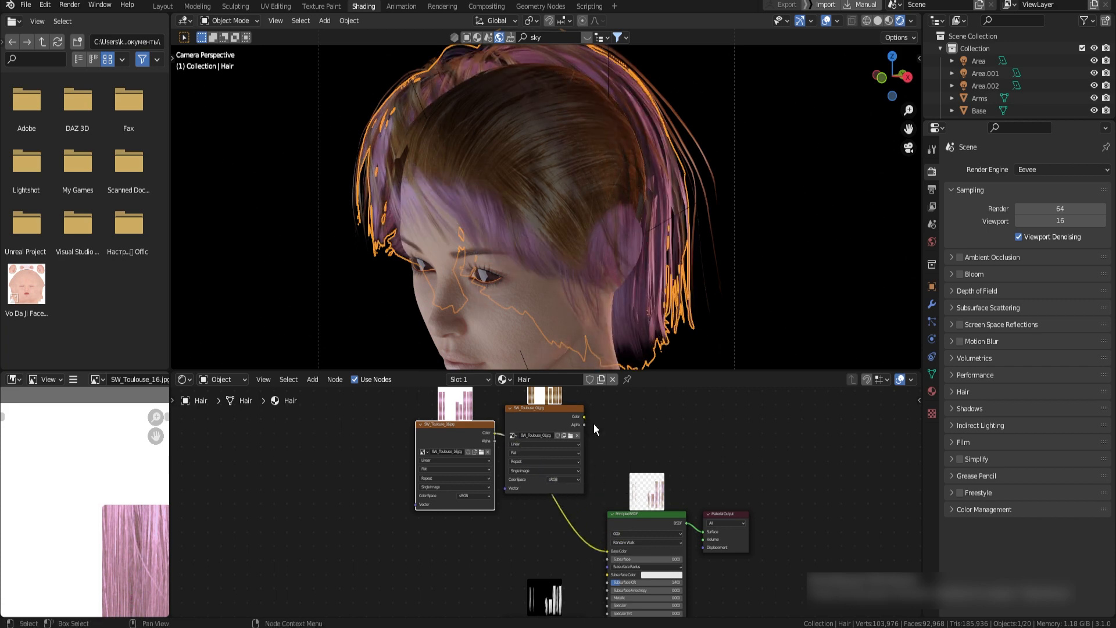
# Set the Hair material's specular to 0.532 and lower its roughness
pyautogui.moveTo(671, 544); pyautogui.dragTo(541, 445, button='middle')
pyautogui.scroll(5, 542, 445)
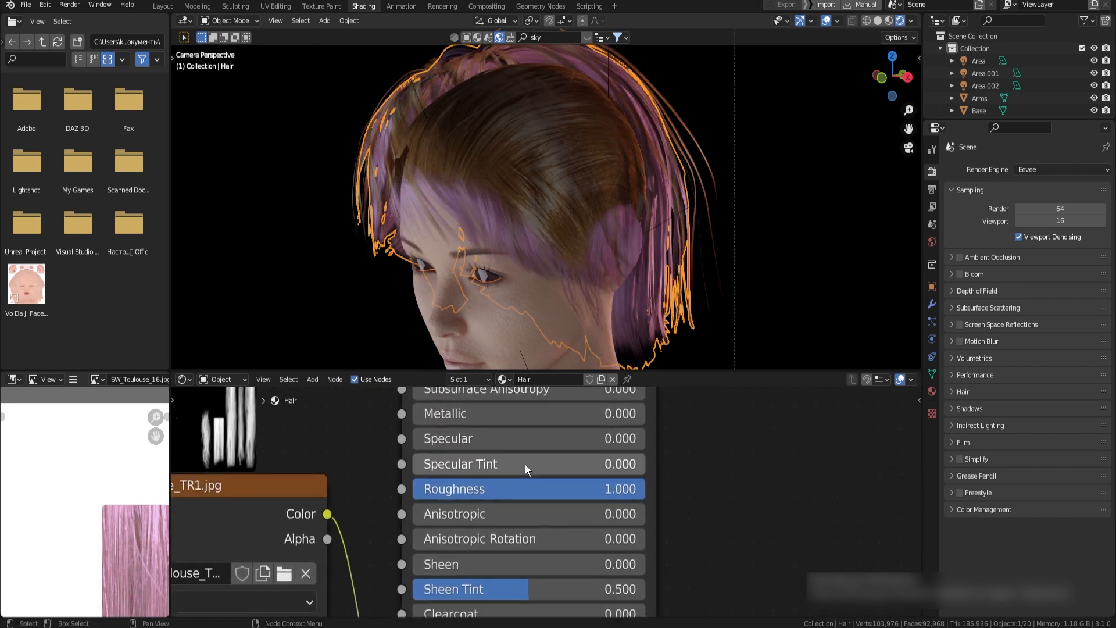
pyautogui.moveTo(414, 439); pyautogui.dragTo(536, 439)
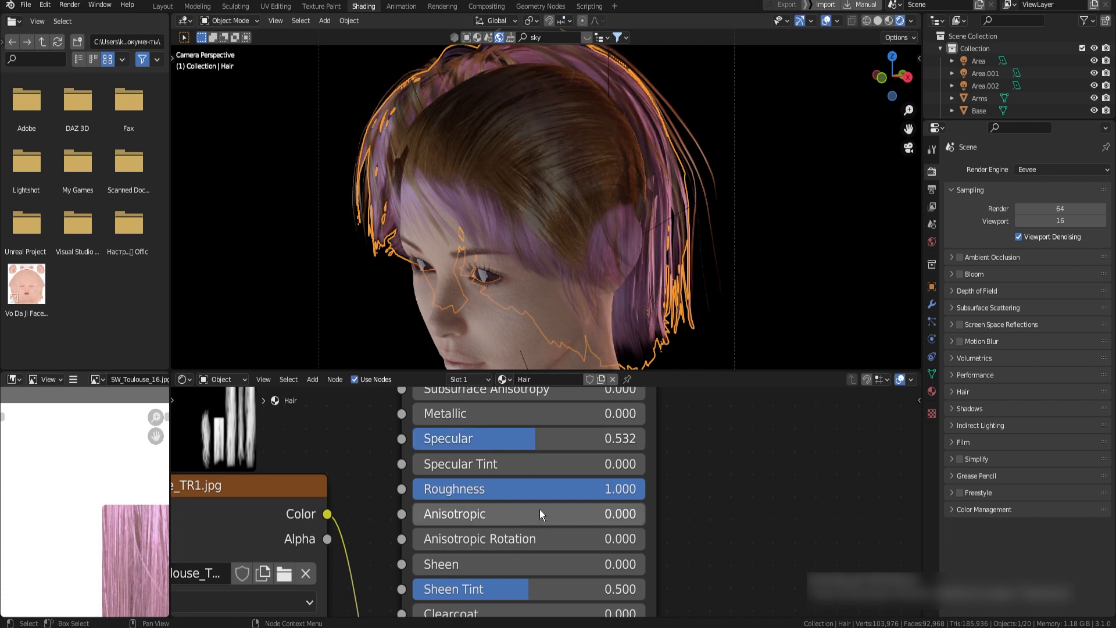
pyautogui.moveTo(545, 492)
pyautogui.mouseDown()
pyautogui.moveTo(476, 492)
pyautogui.moveTo(535, 490)
pyautogui.mouseUp()
pyautogui.moveTo(549, 517)
pyautogui.mouseDown(button='middle')
pyautogui.moveTo(560, 456)
pyautogui.moveTo(559, 530)
pyautogui.mouseUp(button='middle')
pyautogui.scroll(-2, 560, 530)
# Replace the Strands material's base color texture with a copy of the SW_Toulouse_16.jpg node and set specular and roughness to 0.5
pyautogui.click(523, 232)
pyautogui.scroll(-4, 510, 472)
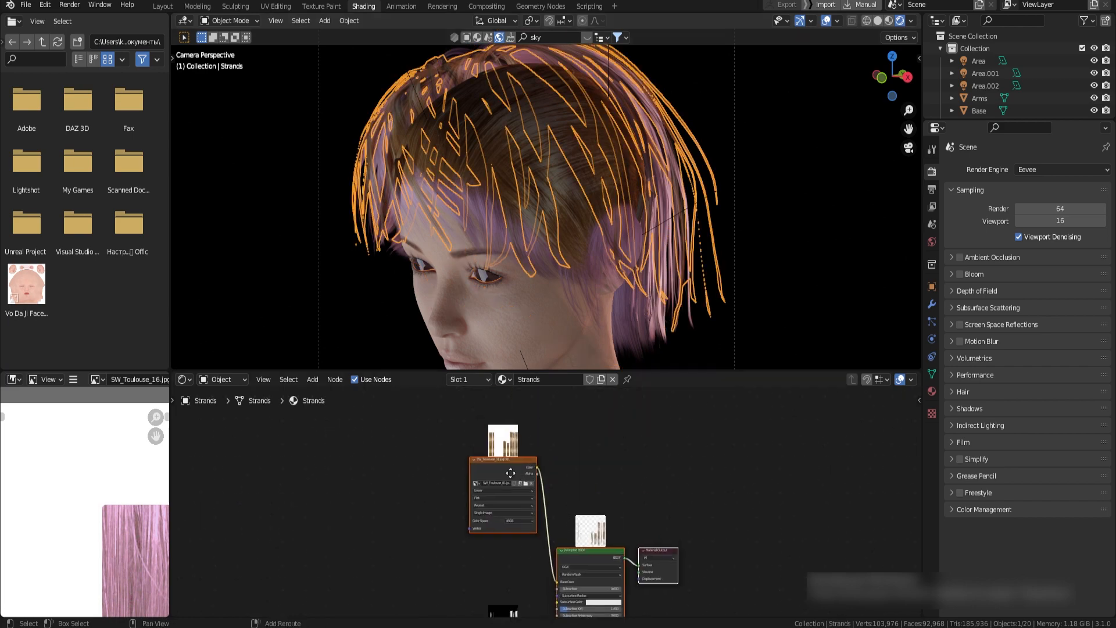
pyautogui.click(535, 250)
pyautogui.hotkey('ctrl', 'c')
pyautogui.click(522, 161)
pyautogui.hotkey('ctrl', 'v')
pyautogui.moveTo(472, 483); pyautogui.dragTo(569, 583)
pyautogui.press('x')
pyautogui.scroll(6, 569, 512)
pyautogui.doubleClick(568, 414)
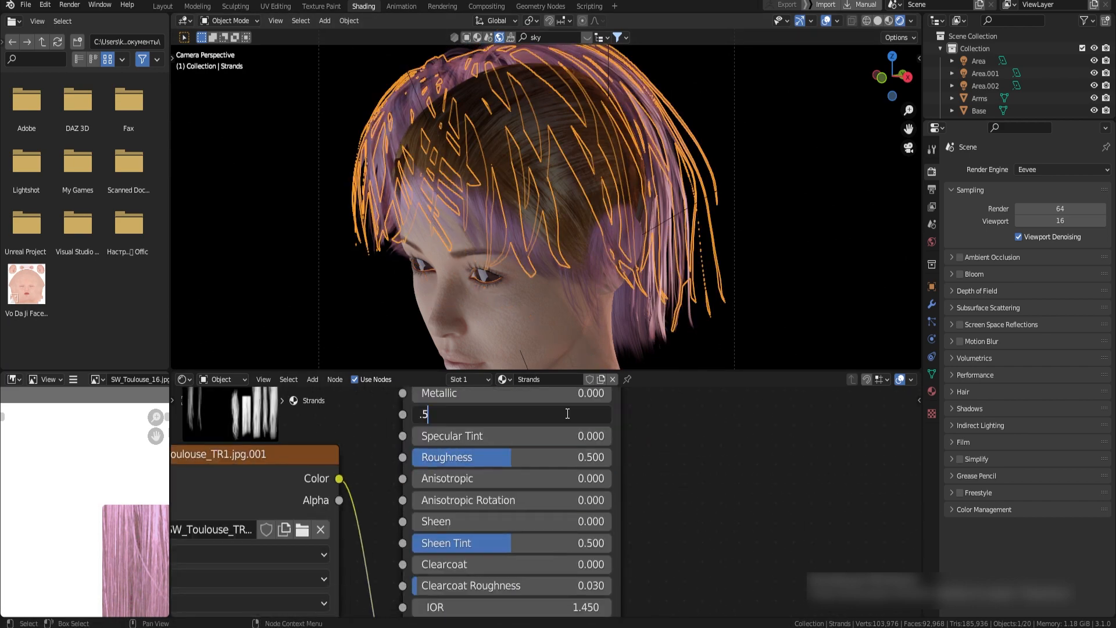
# Replace the Base hair cap material's color texture with the pink SW_Toulouse_16B.jpg
pyautogui.click(523, 160)
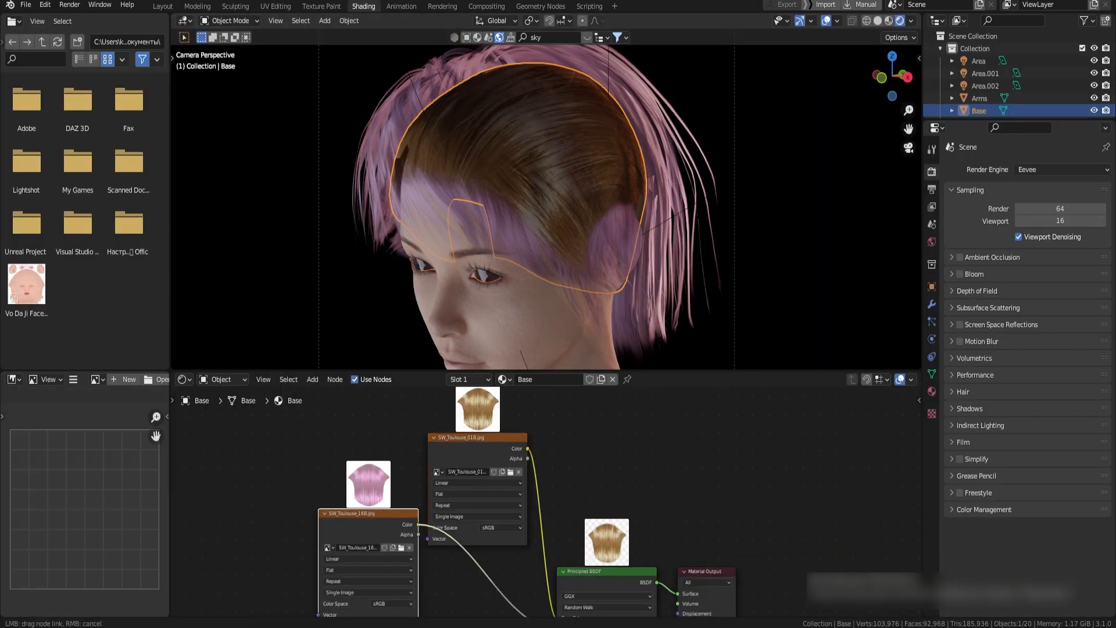
pyautogui.moveTo(418, 524); pyautogui.dragTo(557, 617)
pyautogui.click(510, 414)
pyautogui.press('x')
pyautogui.scroll(2, 566, 495)
pyautogui.doubleClick(566, 511)
pyautogui.scroll(-6, 566, 494)
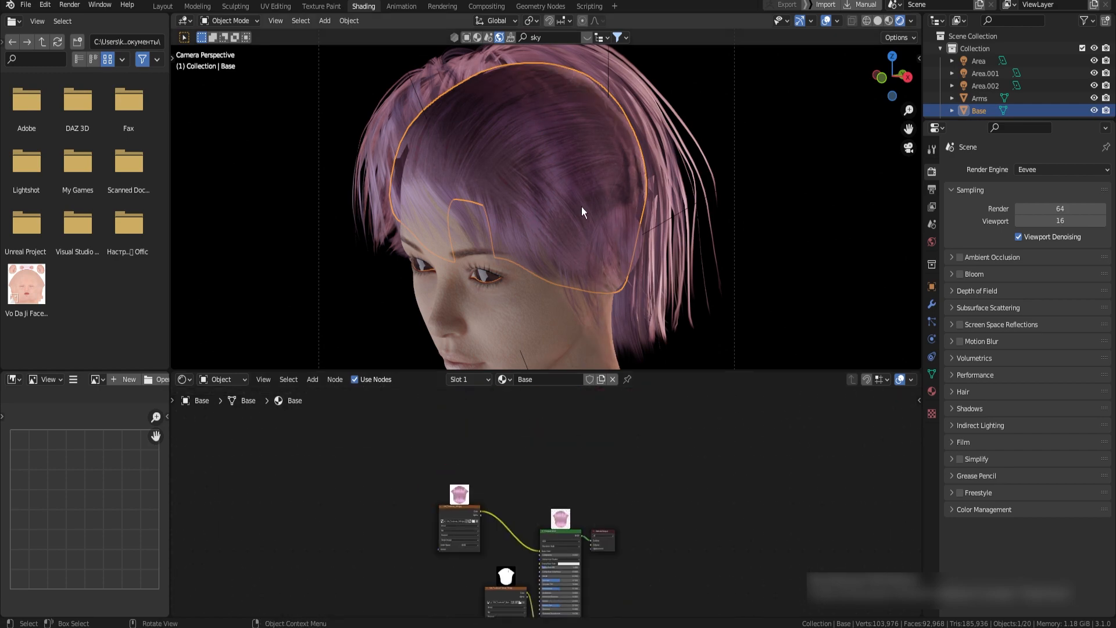
# Select the eyelashes and set their material's base color to pink
pyautogui.click(491, 271)
pyautogui.scroll(7, 563, 525)
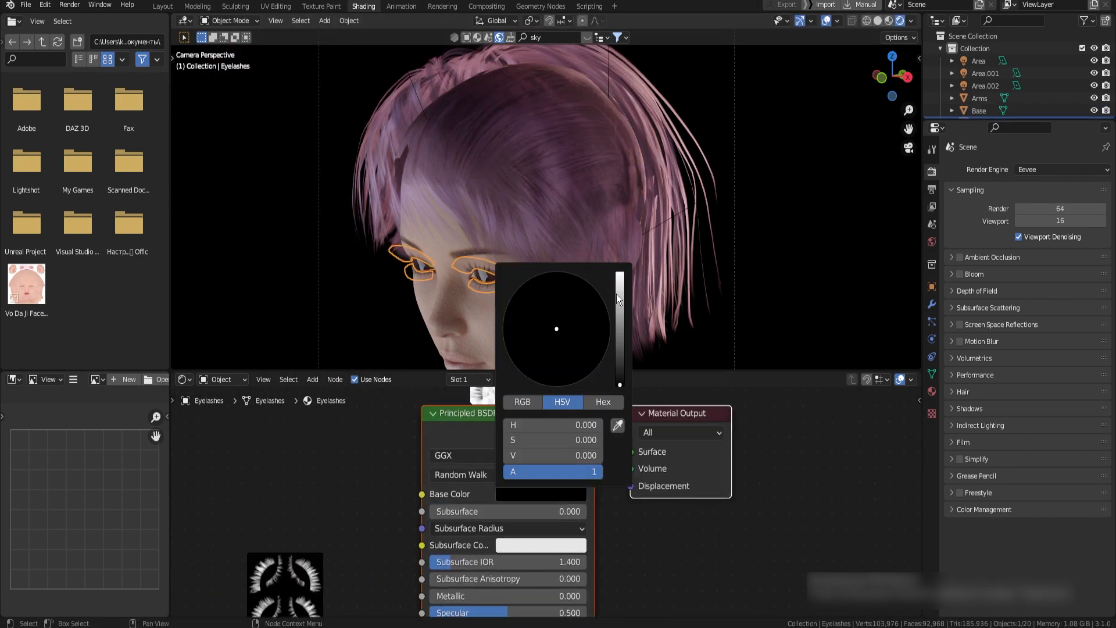
pyautogui.moveTo(616, 295); pyautogui.dragTo(568, 347)
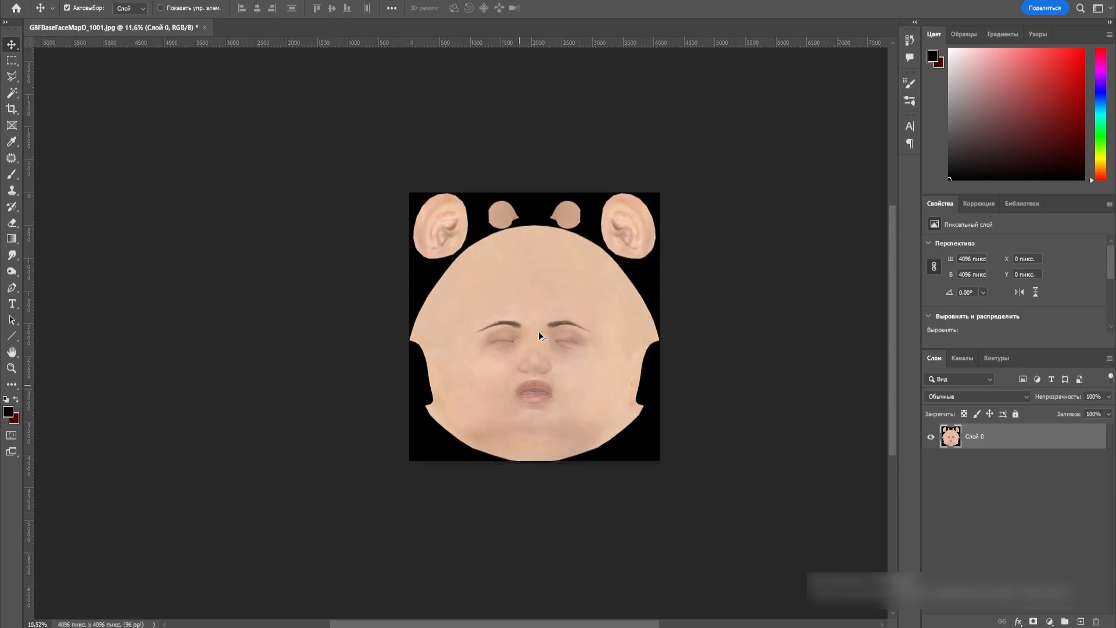
pyautogui.keyDown('alt'); pyautogui.scroll(3, 539, 333); pyautogui.keyUp('alt')
pyautogui.keyDown('alt'); pyautogui.scroll(1, 423, 427); pyautogui.keyUp('alt')
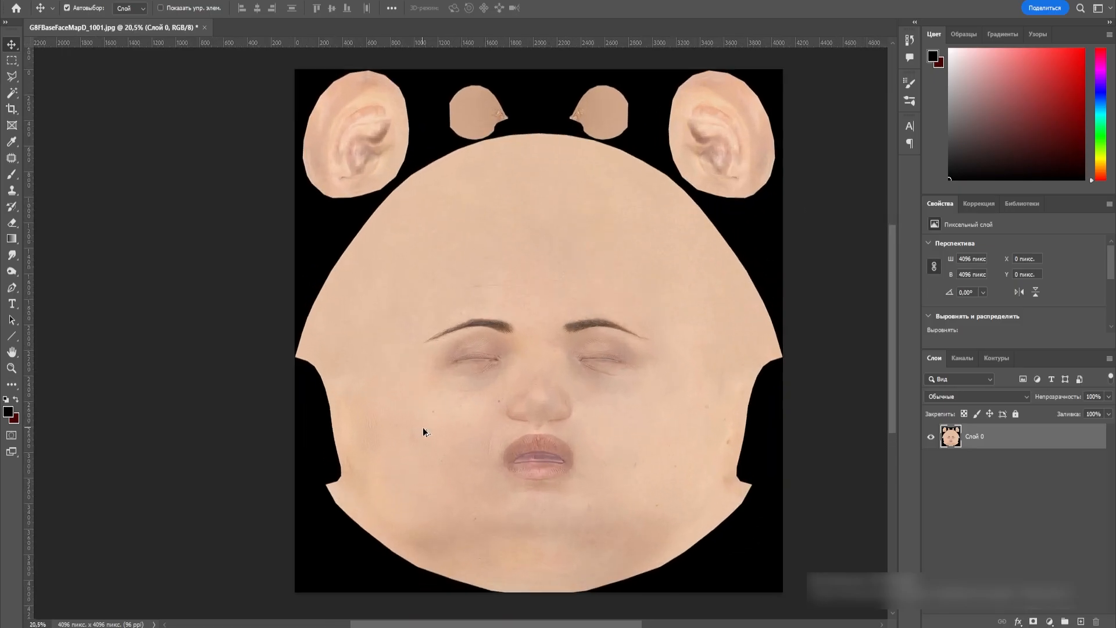
# Clip a Color Balance adjustment to the face texture with cyan-red at +26 and magenta-green at -9, and compare the effect
pyautogui.scroll(-1, 469, 427)
pyautogui.keyDown('alt'); pyautogui.scroll(-1, 472, 412); pyautogui.keyUp('alt')
pyautogui.keyDown('alt'); pyautogui.scroll(1, 607, 354); pyautogui.keyUp('alt')
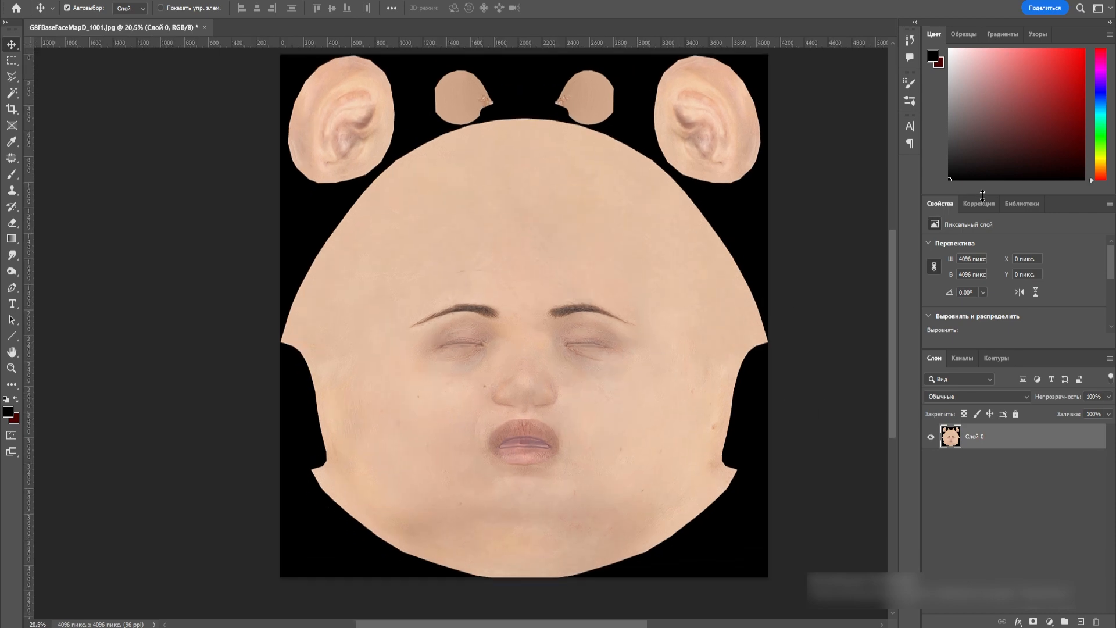
pyautogui.click(979, 203)
pyautogui.click(962, 248)
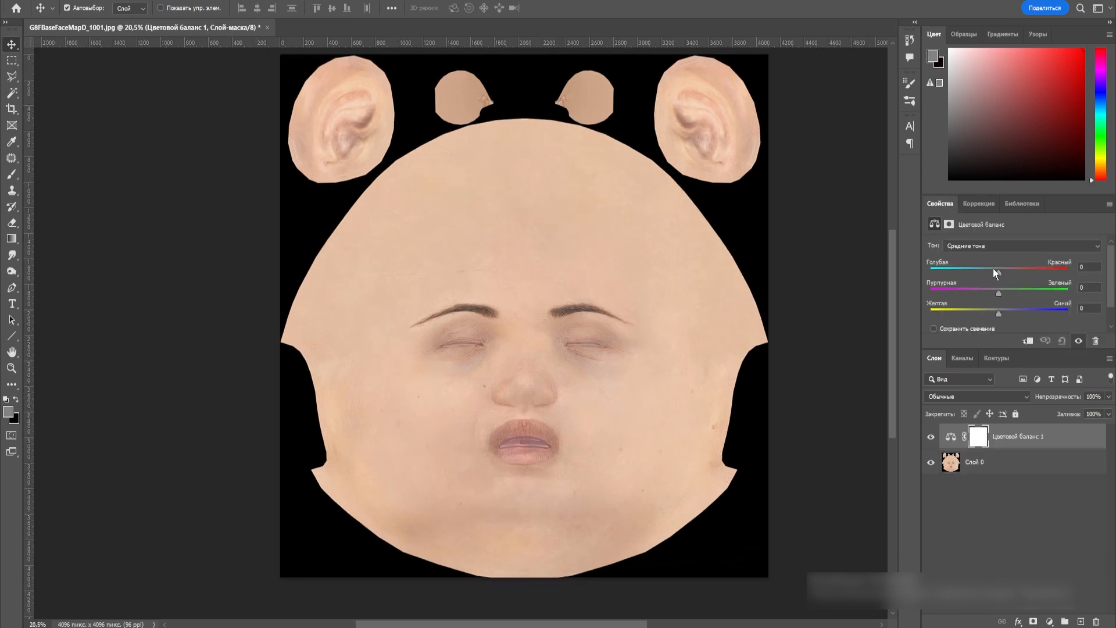
pyautogui.moveTo(1020, 270); pyautogui.dragTo(993, 288)
pyautogui.click(931, 437)
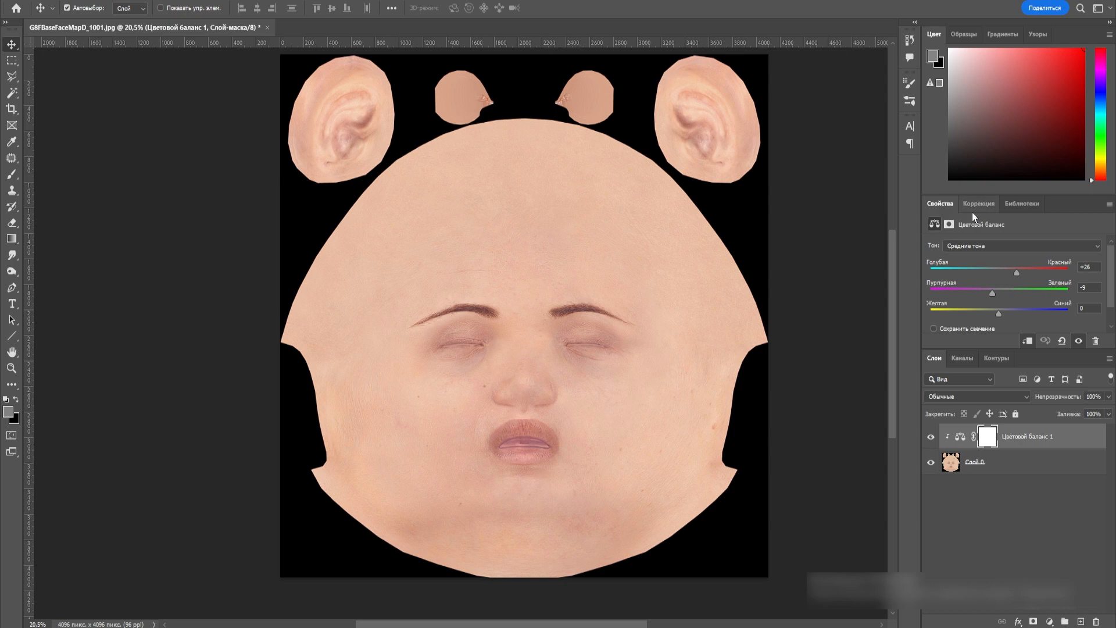
# Tint a duplicate face layer with Color Balance at red +100 and green -18, keeping the redness only around eyes, nose, lips and forehead
pyautogui.keyDown('alt'); pyautogui.scroll(-2, 550, 388); pyautogui.keyUp('alt')
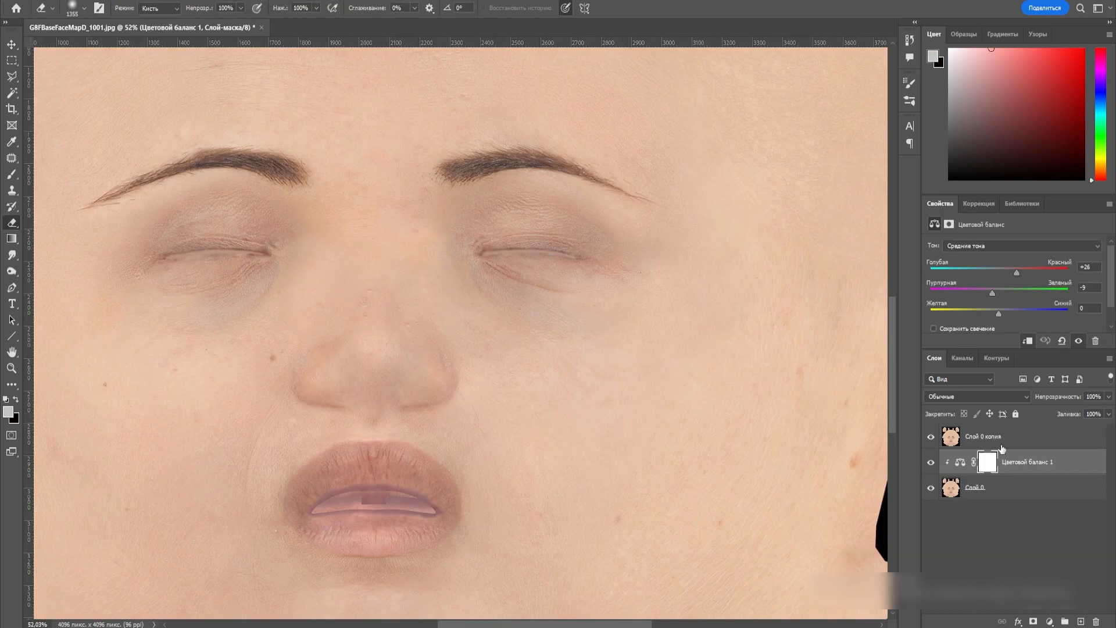
pyautogui.click(972, 306)
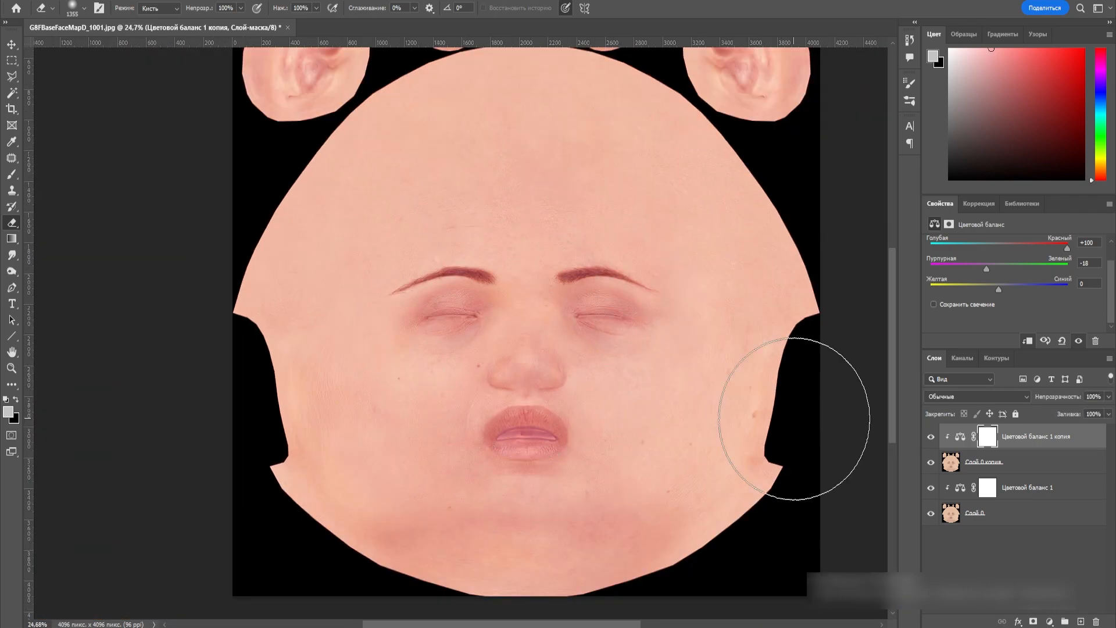
pyautogui.click(963, 398)
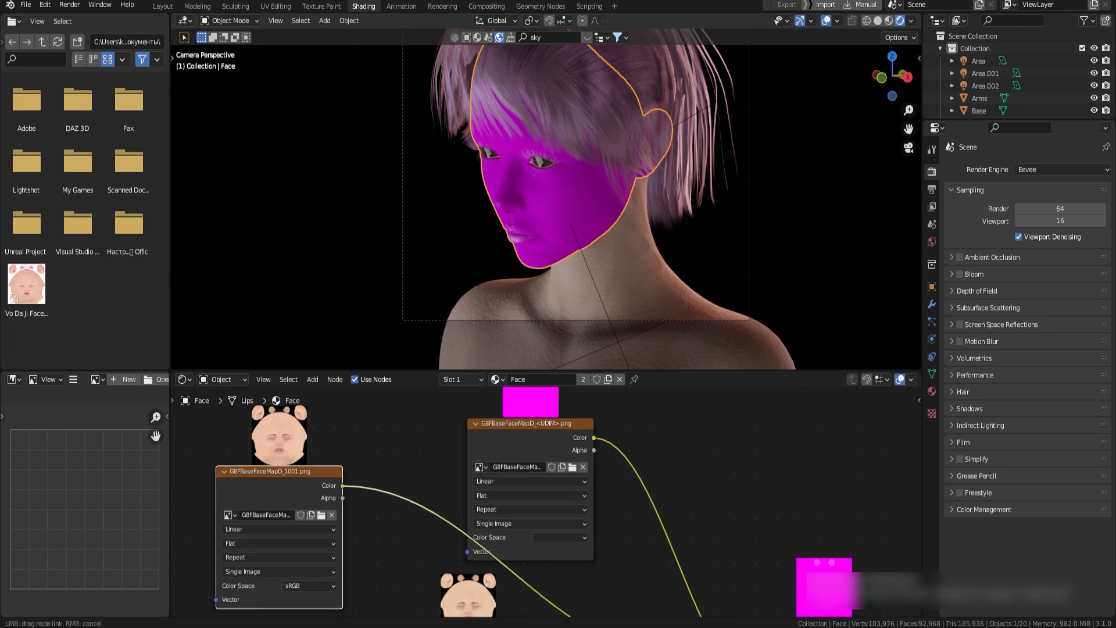
pyautogui.moveTo(700, 617); pyautogui.dragTo(762, 577)
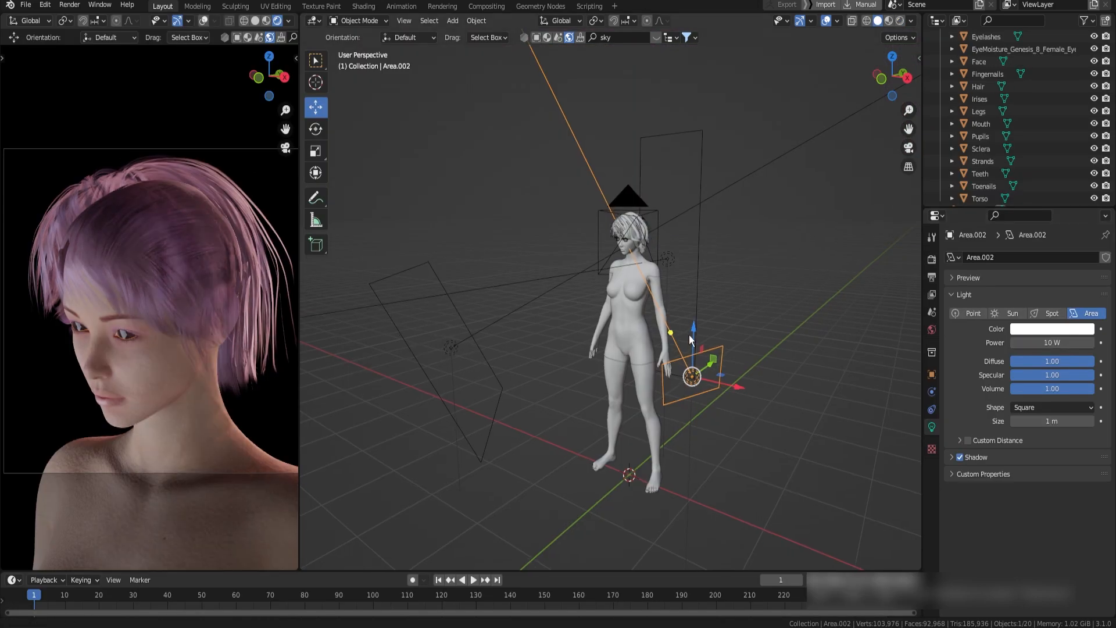
# Switch to Blender, adjust the Area.001 light's power and reposition the Area light behind the character
pyautogui.doubleClick(1074, 343)
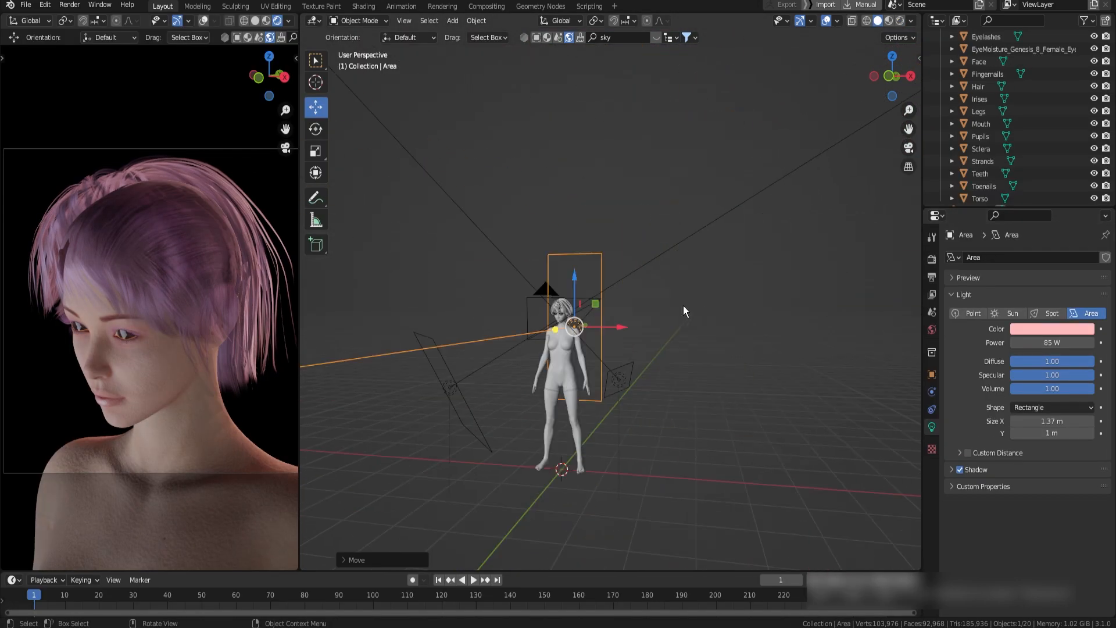
pyautogui.scroll(4, 683, 310)
pyautogui.moveTo(684, 310); pyautogui.dragTo(656, 312, button='middle')
pyautogui.scroll(1, 174, 366)
pyautogui.scroll(-1, 208, 357)
# Switch the render engine to Cycles and set the render max samples to 128
pyautogui.click(932, 259)
pyautogui.click(1059, 258)
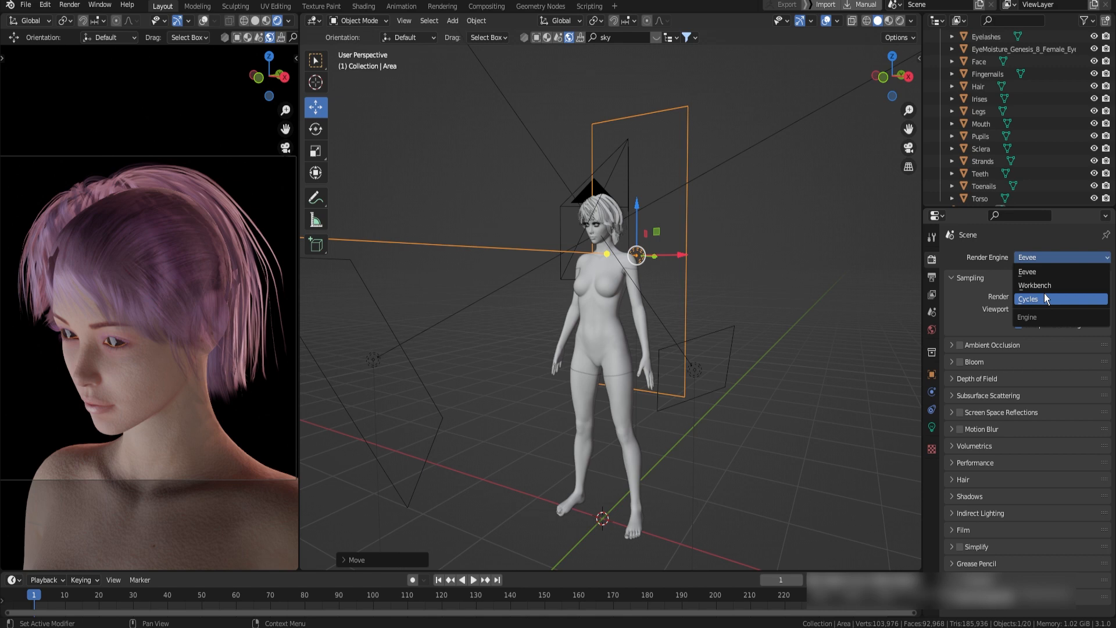
pyautogui.click(1045, 299)
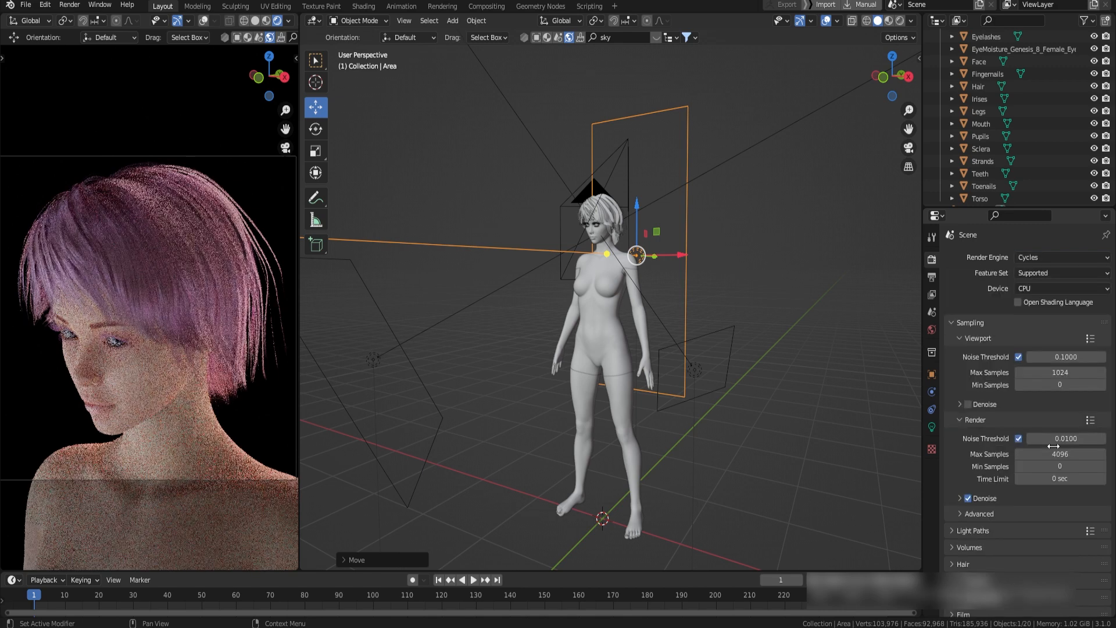
pyautogui.doubleClick(1053, 455)
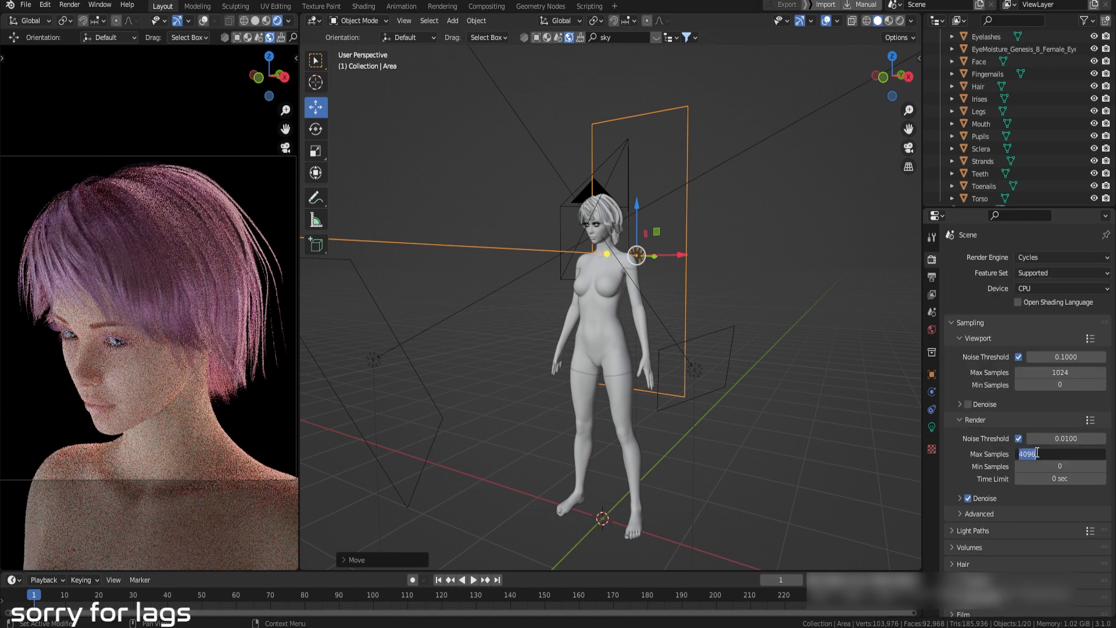
pyautogui.write('128')
pyautogui.press('Return')
# Set the total max bounces of the light paths to 40
pyautogui.scroll(-4, 978, 444)
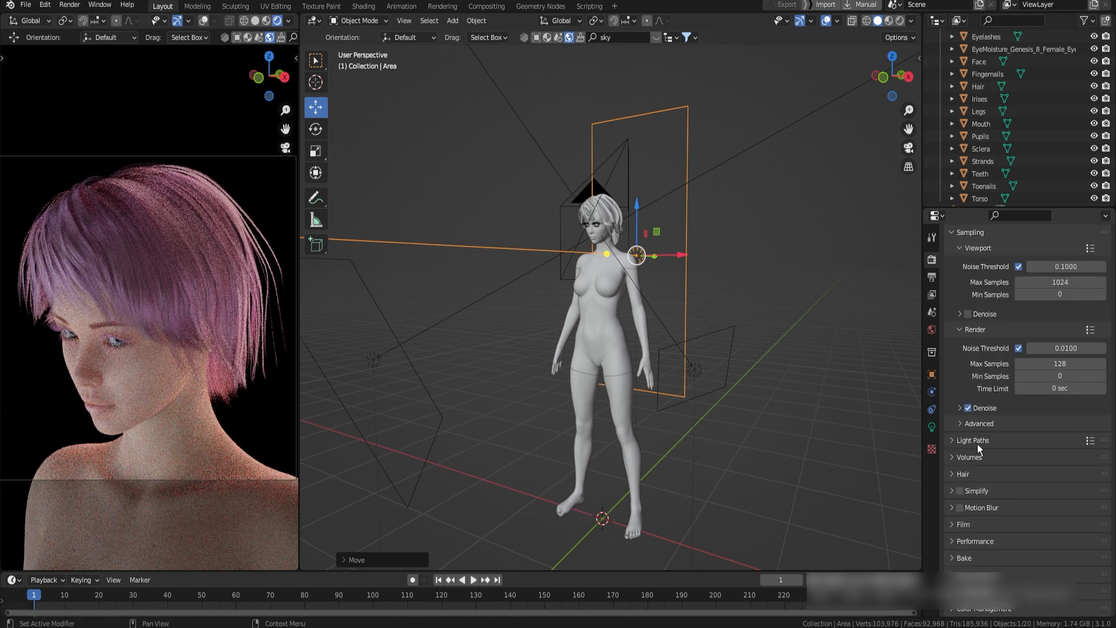
pyautogui.click(977, 442)
pyautogui.doubleClick(1057, 473)
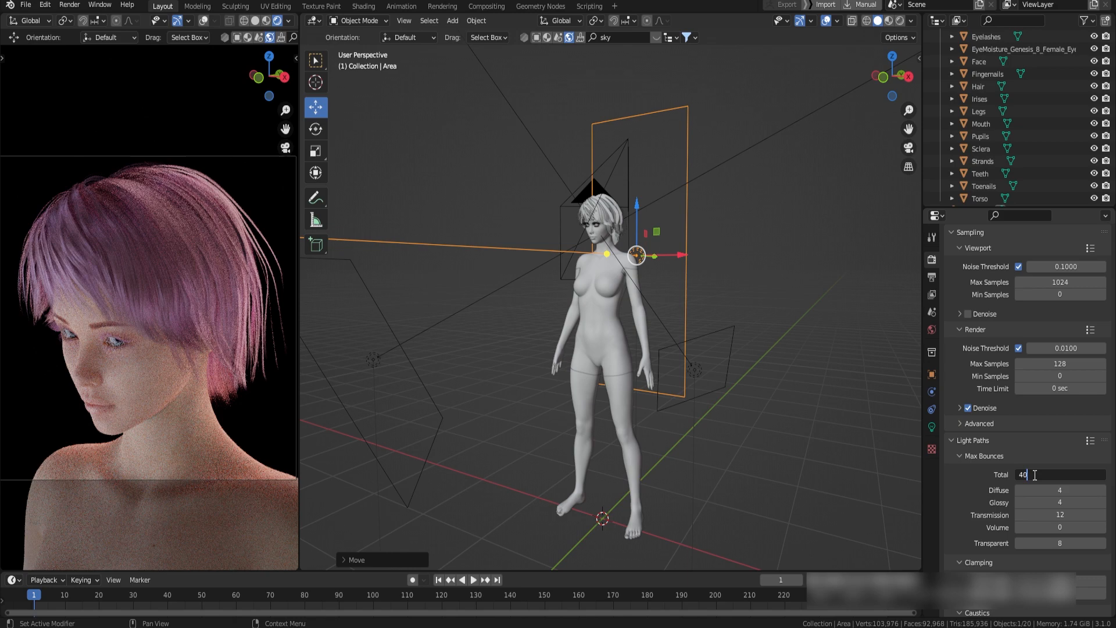
pyautogui.press('Return')
pyautogui.click(990, 443)
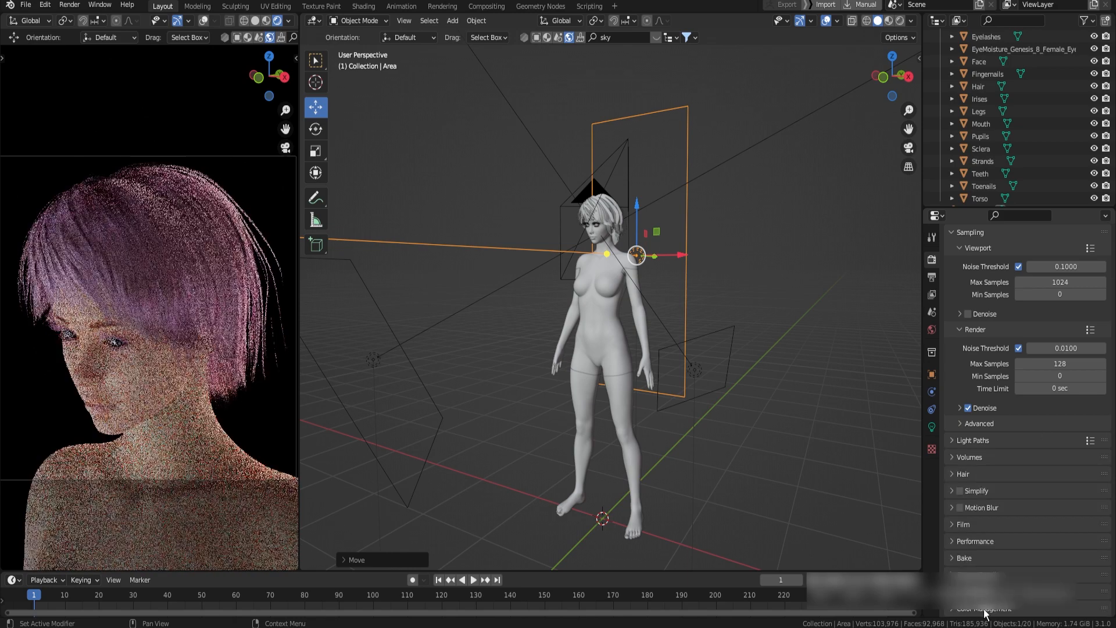
# Set the Color Management look to High Contrast and compare the contrast looks
pyautogui.click(984, 609)
pyautogui.scroll(-5, 1002, 582)
pyautogui.click(1026, 544)
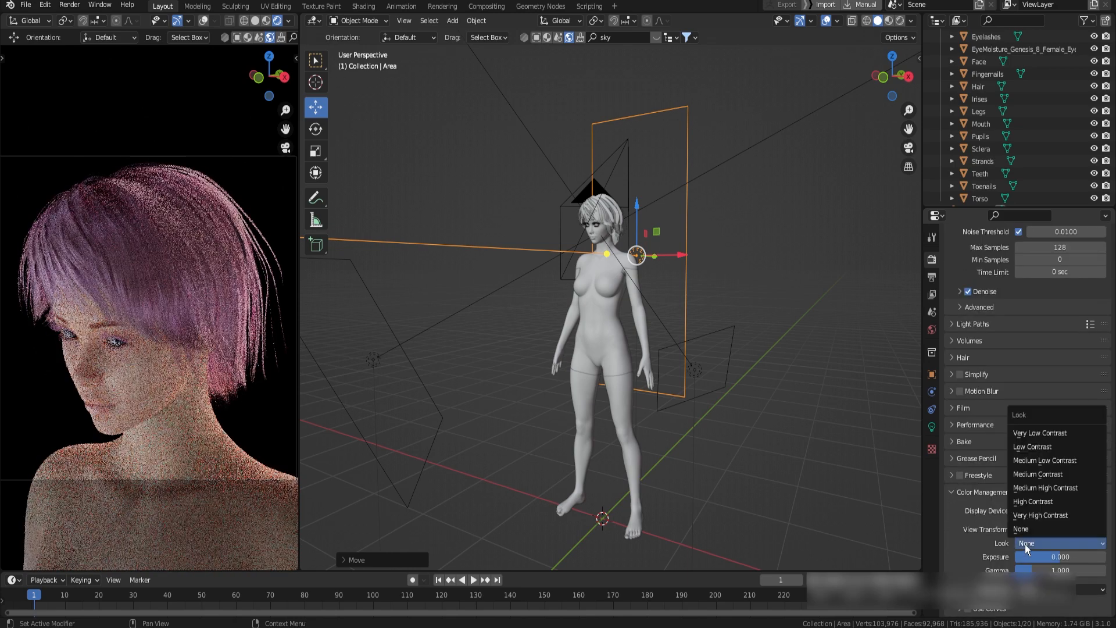
pyautogui.click(1033, 515)
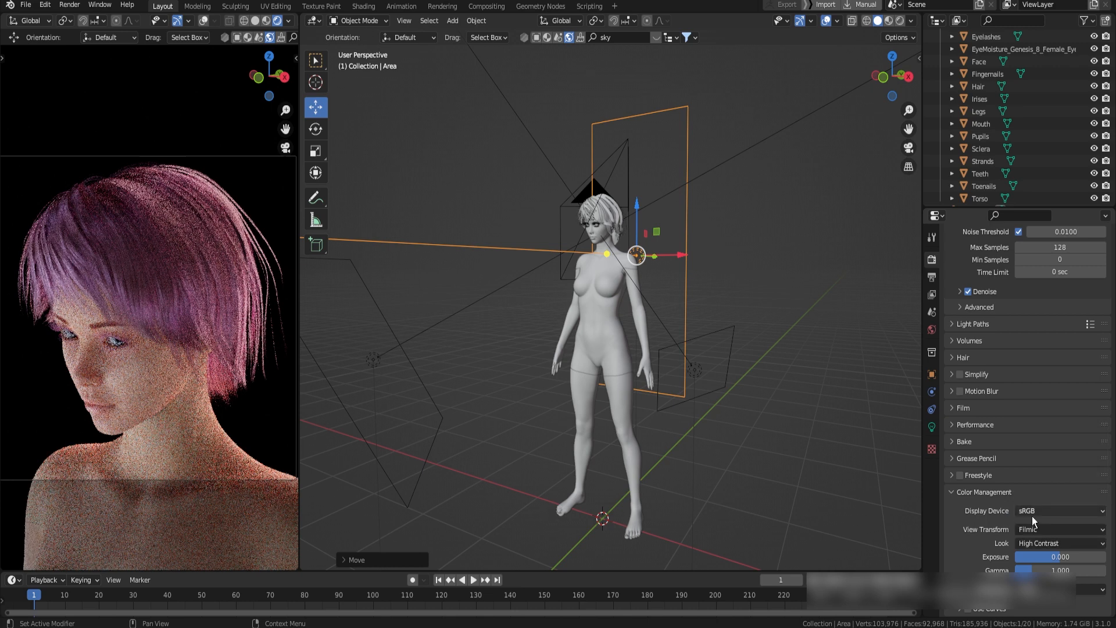
pyautogui.click(1040, 543)
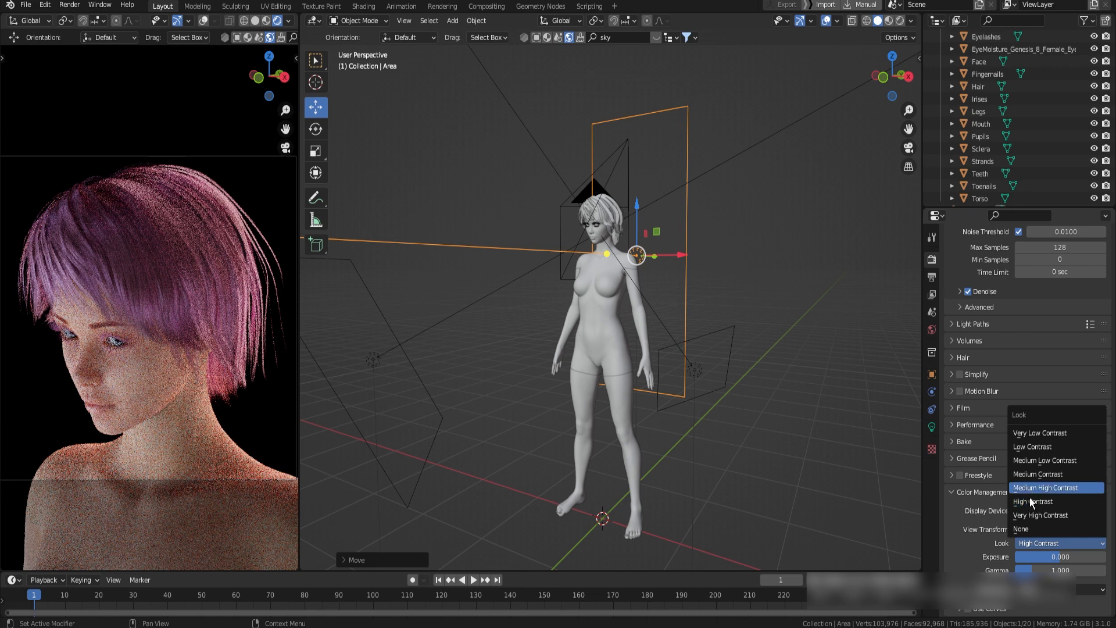
# Enable the Denoising Data pass for the view layer and turn on compositing nodes
pyautogui.click(932, 294)
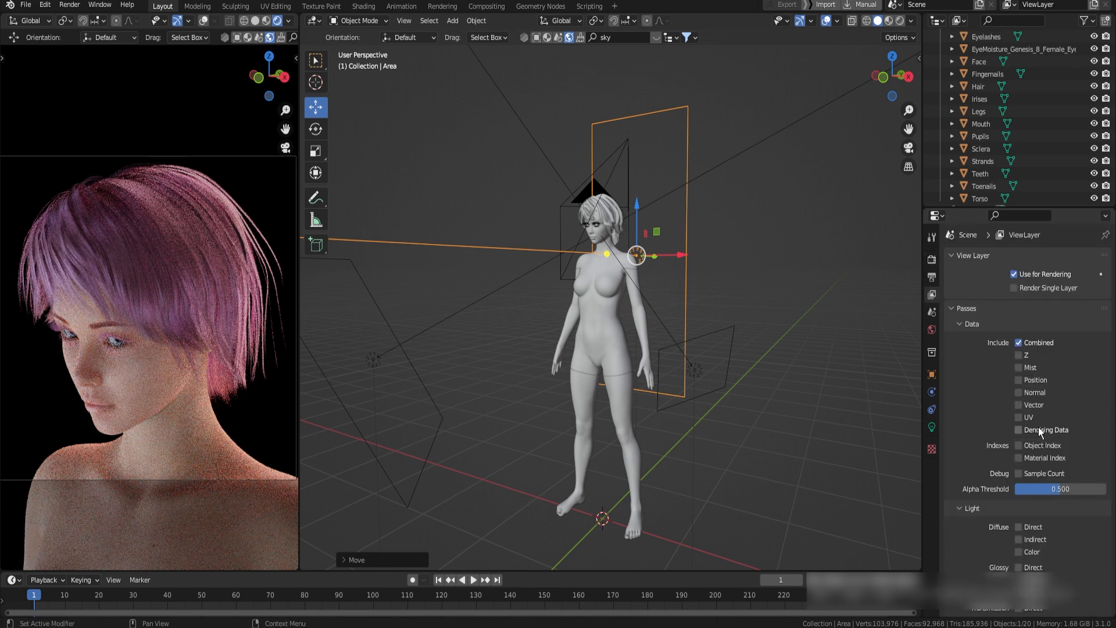
pyautogui.click(491, 8)
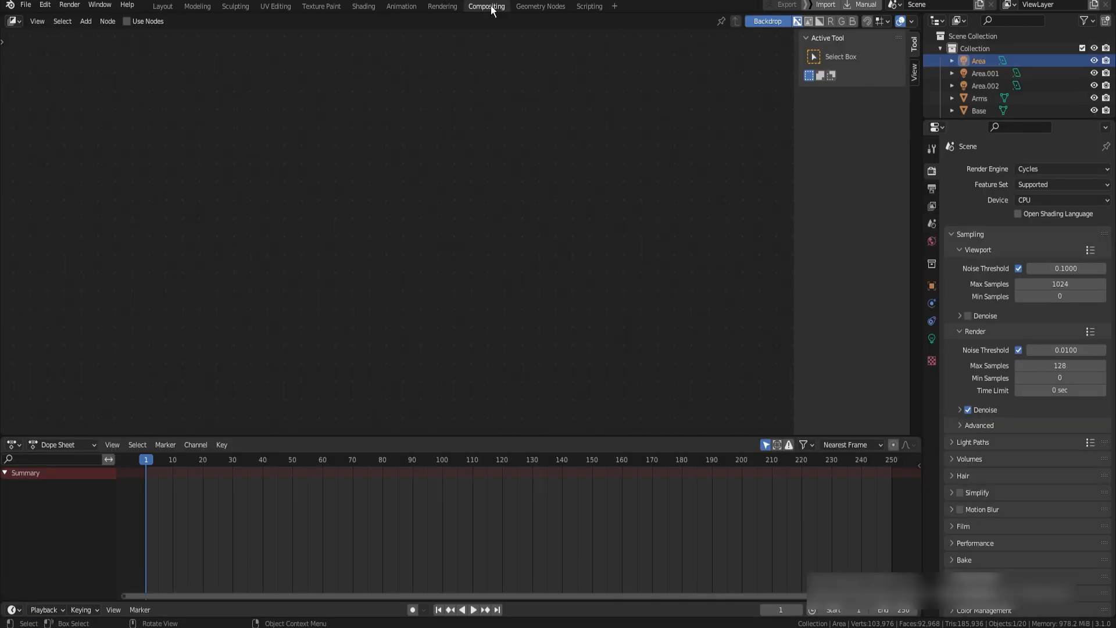
pyautogui.click(127, 22)
# Insert a Denoise node between Render Layers and Composite, and connect Denoising Normal and Denoising Albedo to its Normal and Albedo inputs
pyautogui.hotkey('shift', 'a')
pyautogui.write('de')
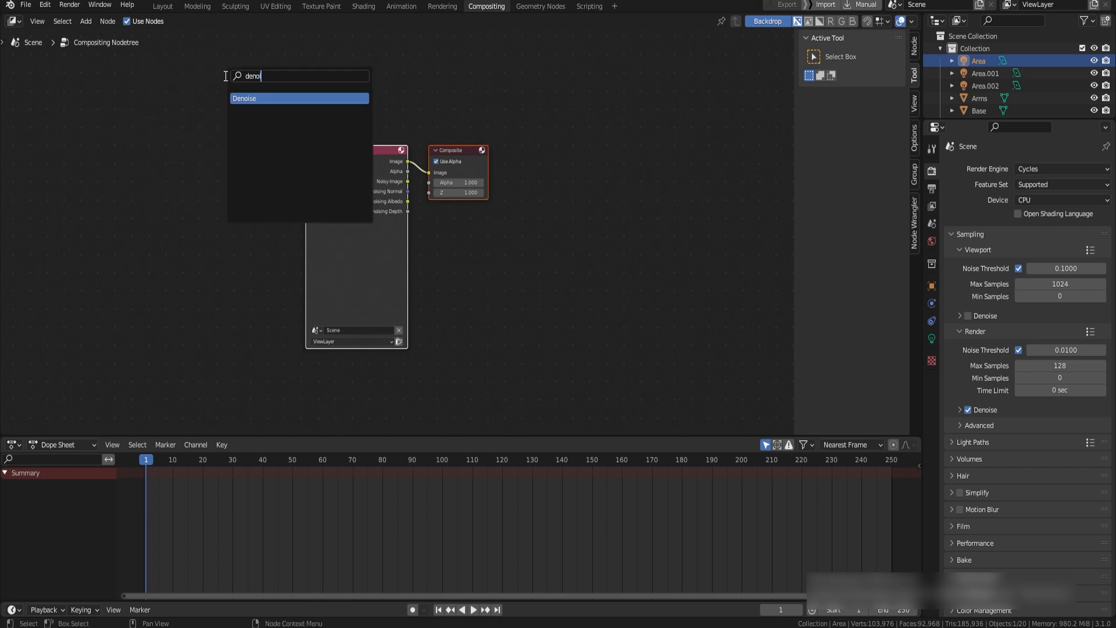
pyautogui.write('no')
pyautogui.press('Return')
pyautogui.click(514, 203)
pyautogui.scroll(2, 394, 160)
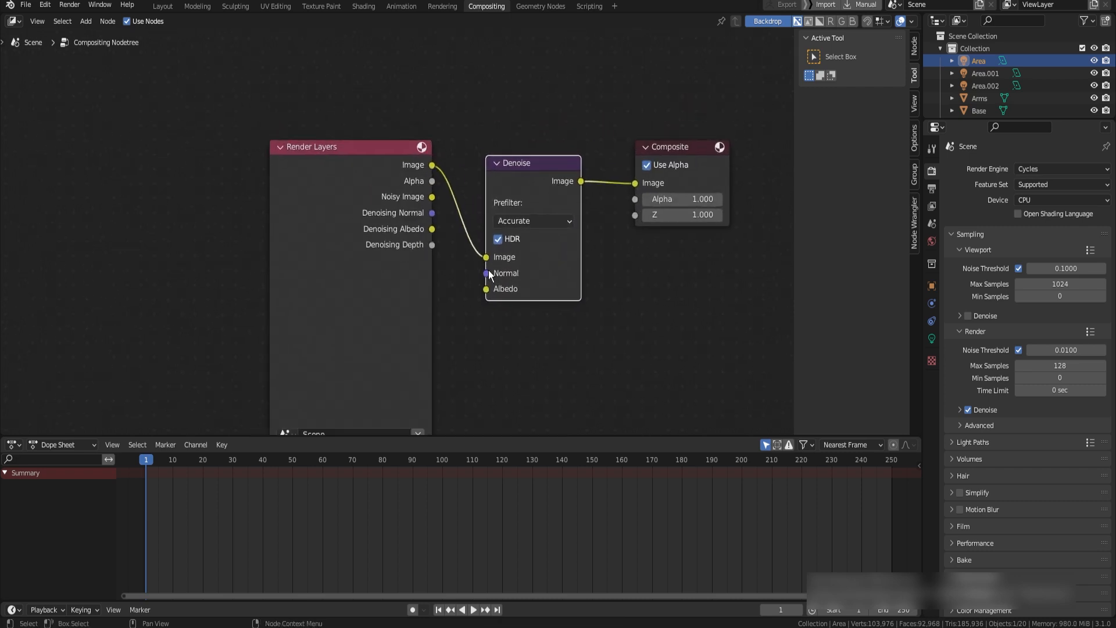
pyautogui.moveTo(486, 272); pyautogui.dragTo(491, 300)
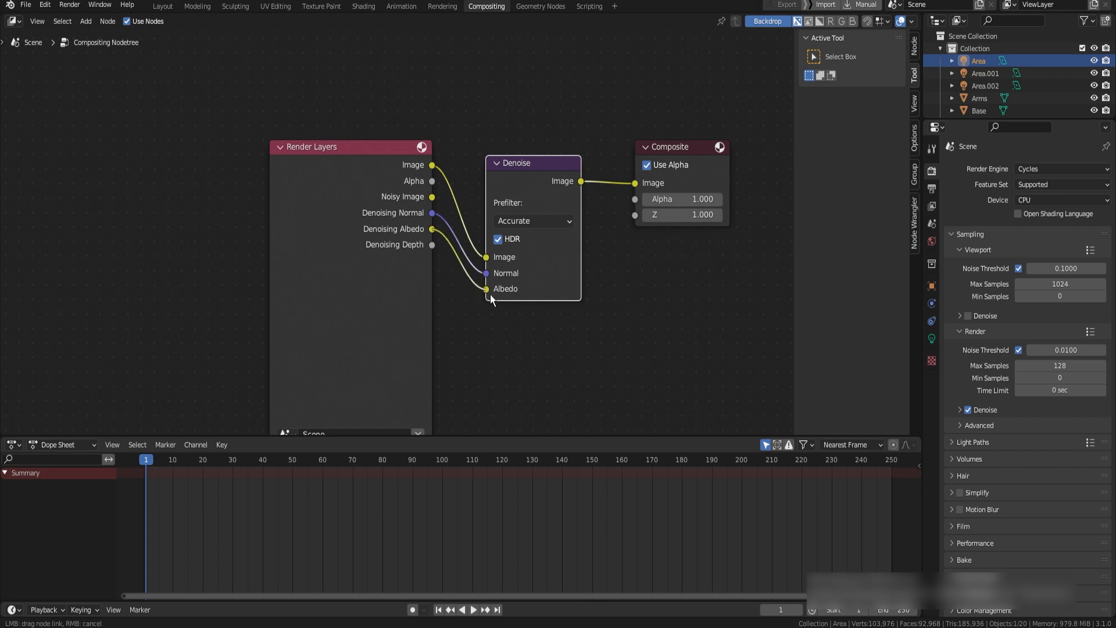
pyautogui.scroll(-2, 460, 226)
# Insert a Glare node between the Denoise and Composite nodes and set its glare type to Fog Glow
pyautogui.hotkey('shift', 'a')
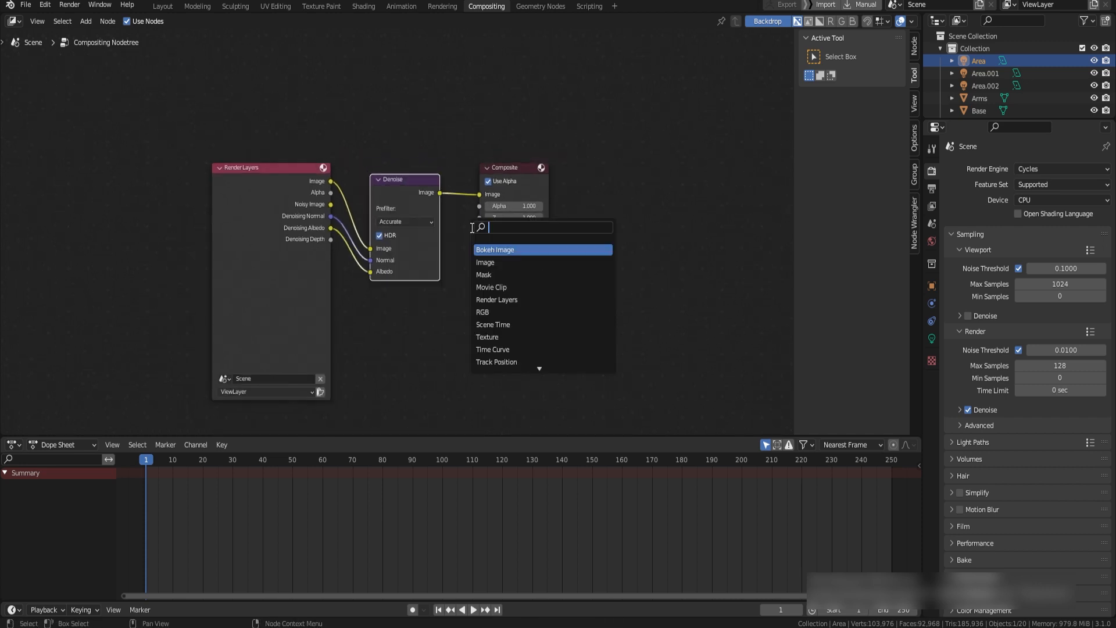
pyautogui.write('g')
pyautogui.press('Return')
pyautogui.click(483, 177)
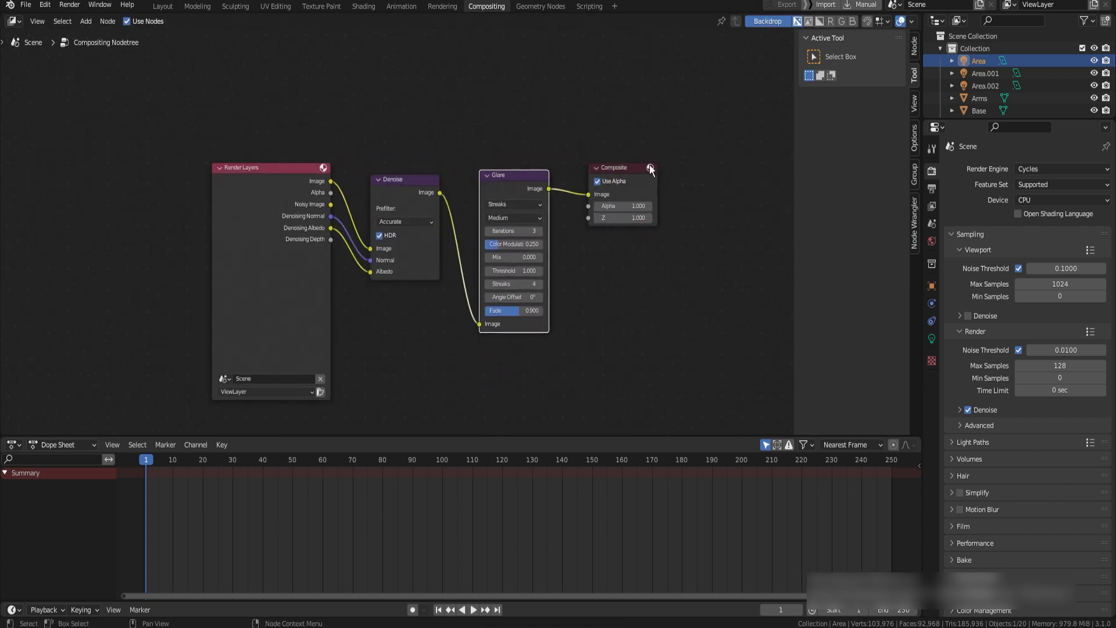
pyautogui.scroll(2, 607, 145)
pyautogui.moveTo(607, 145); pyautogui.dragTo(542, 145, button='middle')
pyautogui.click(459, 187)
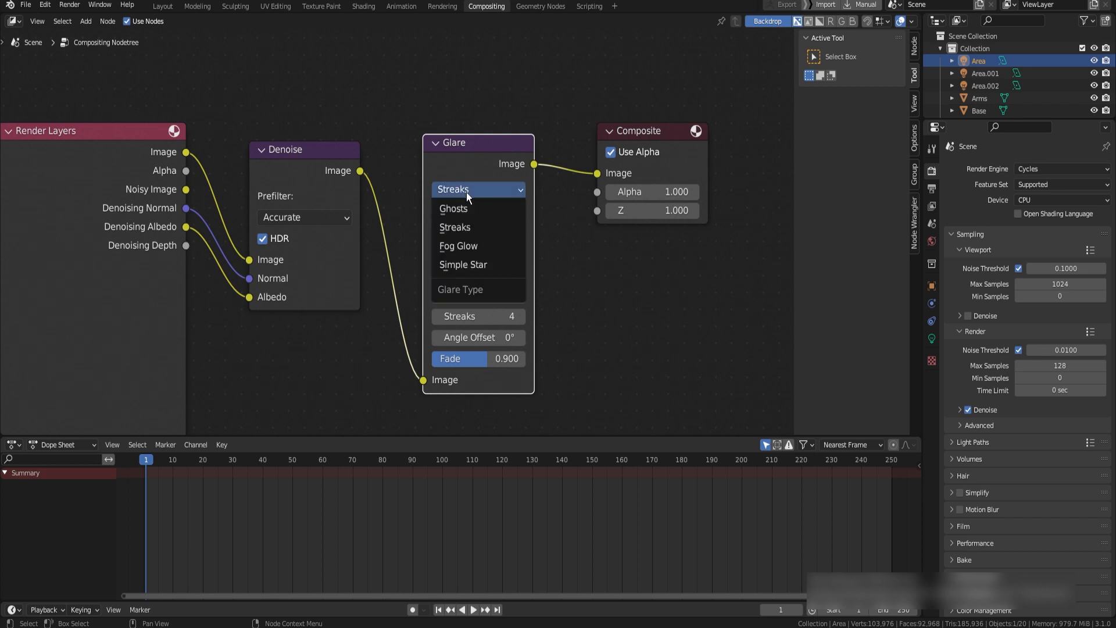
pyautogui.click(467, 192)
pyautogui.click(464, 191)
pyautogui.click(478, 246)
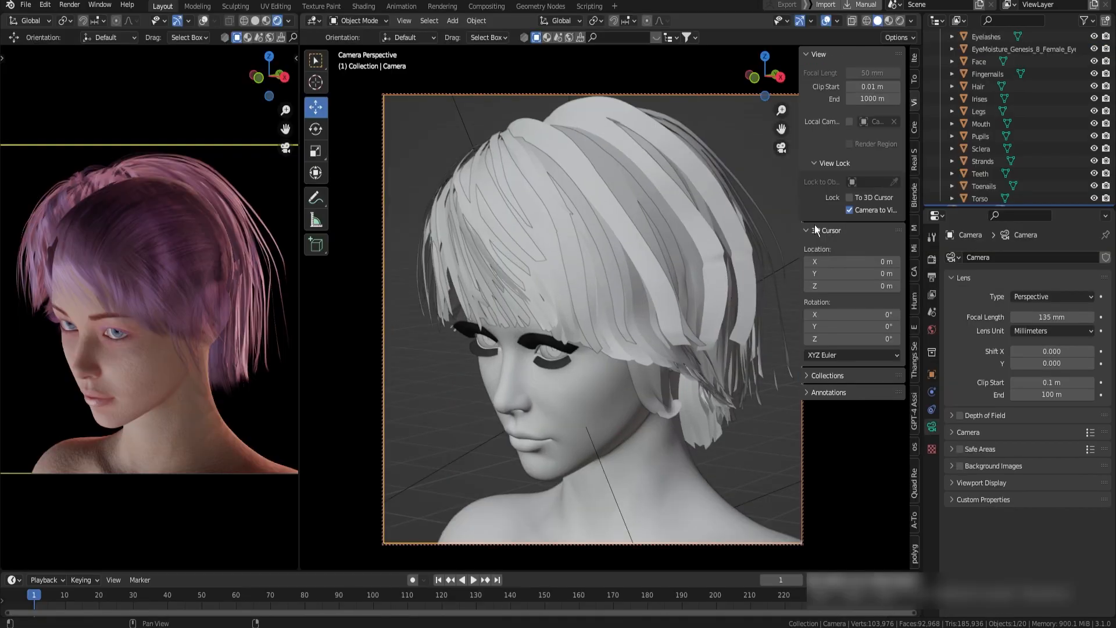
# Reframe the camera on the character's head and shoulders and render the image
pyautogui.moveTo(673, 240)
pyautogui.mouseDown(button='middle')
pyautogui.moveTo(681, 219)
pyautogui.moveTo(735, 232)
pyautogui.moveTo(661, 232)
pyautogui.moveTo(671, 246)
pyautogui.mouseUp(button='middle')
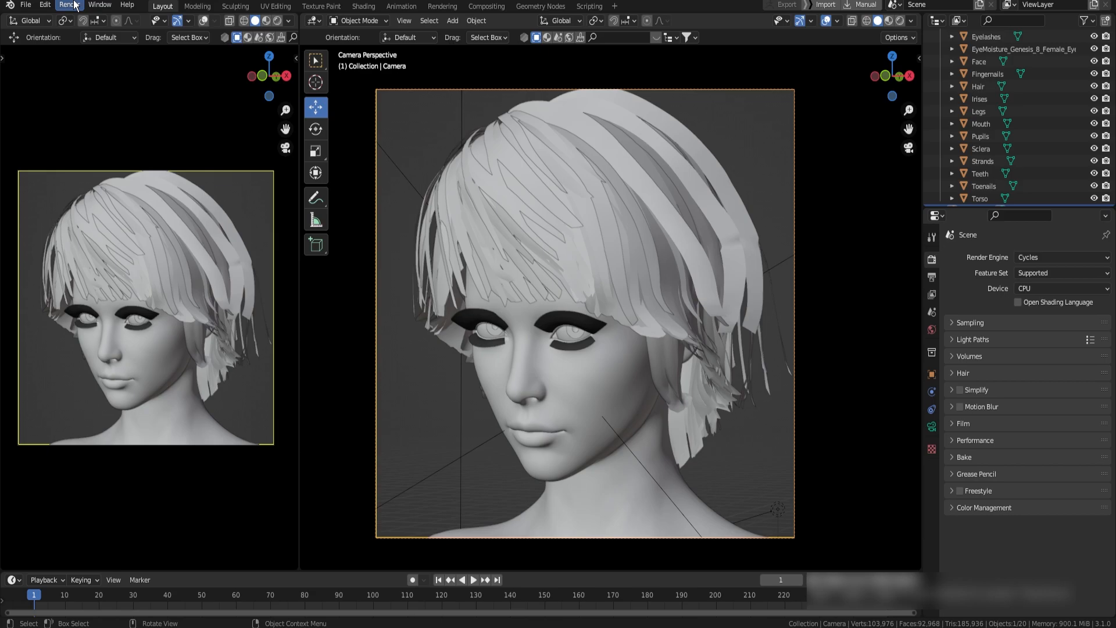
pyautogui.click(70, 5)
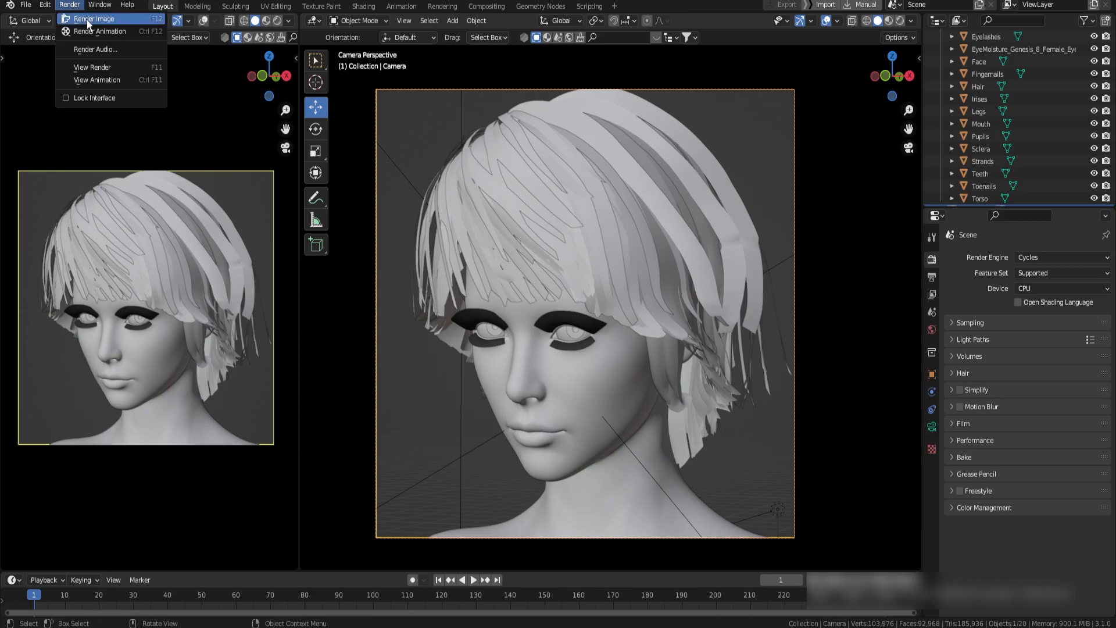
pyautogui.click(86, 20)
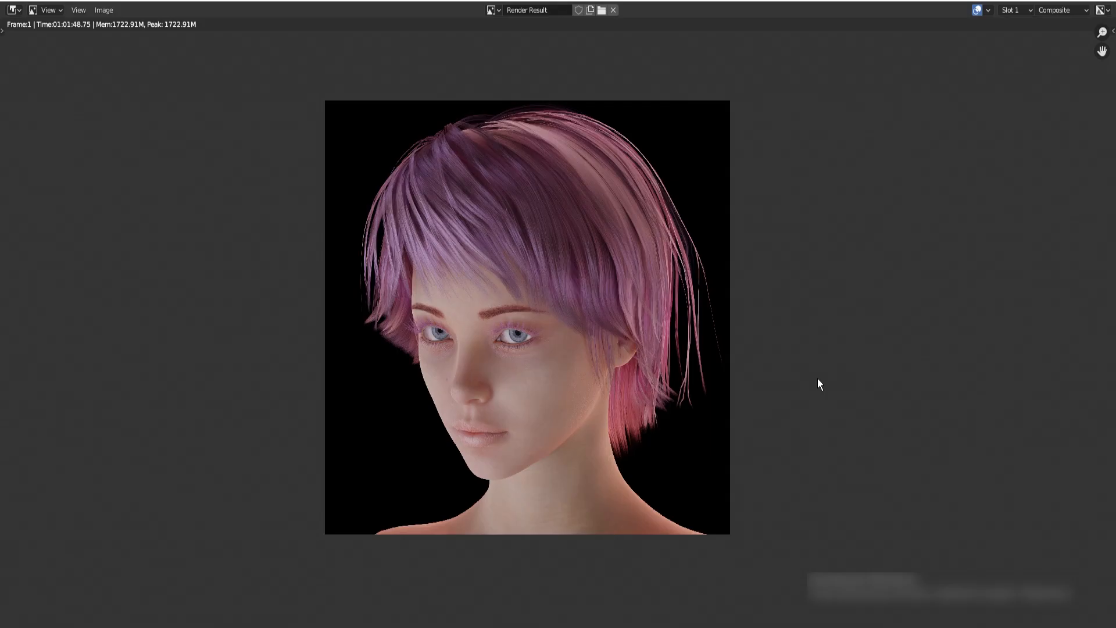
pyautogui.scroll(1, 724, 303)
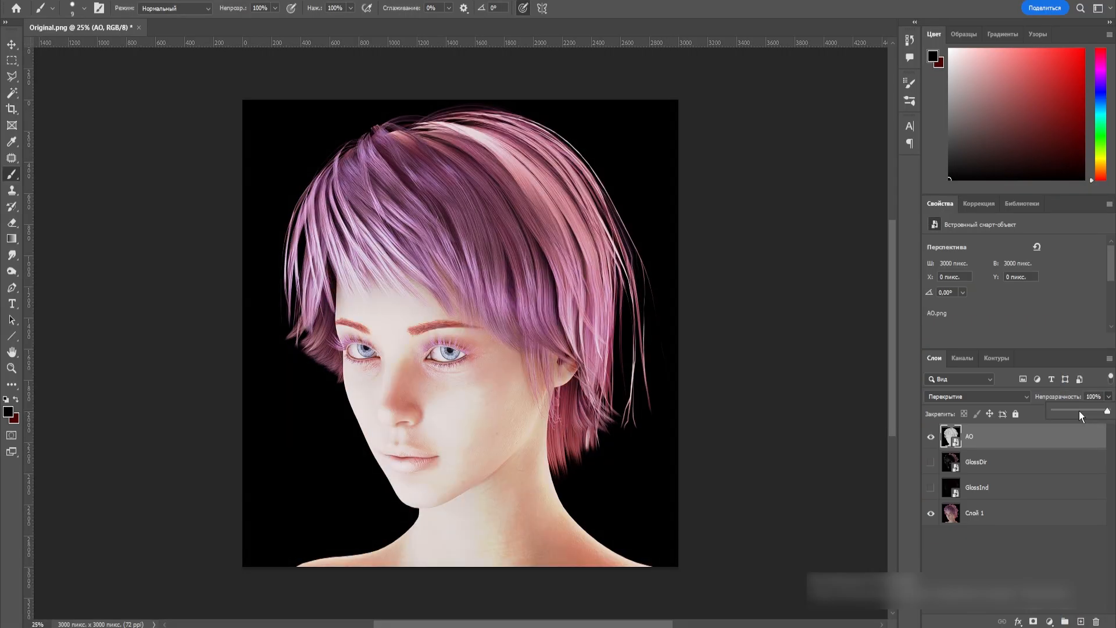
# Switch to Photoshop and try other blend modes on the eye layer Слой 2 of Original.png
pyautogui.click(977, 396)
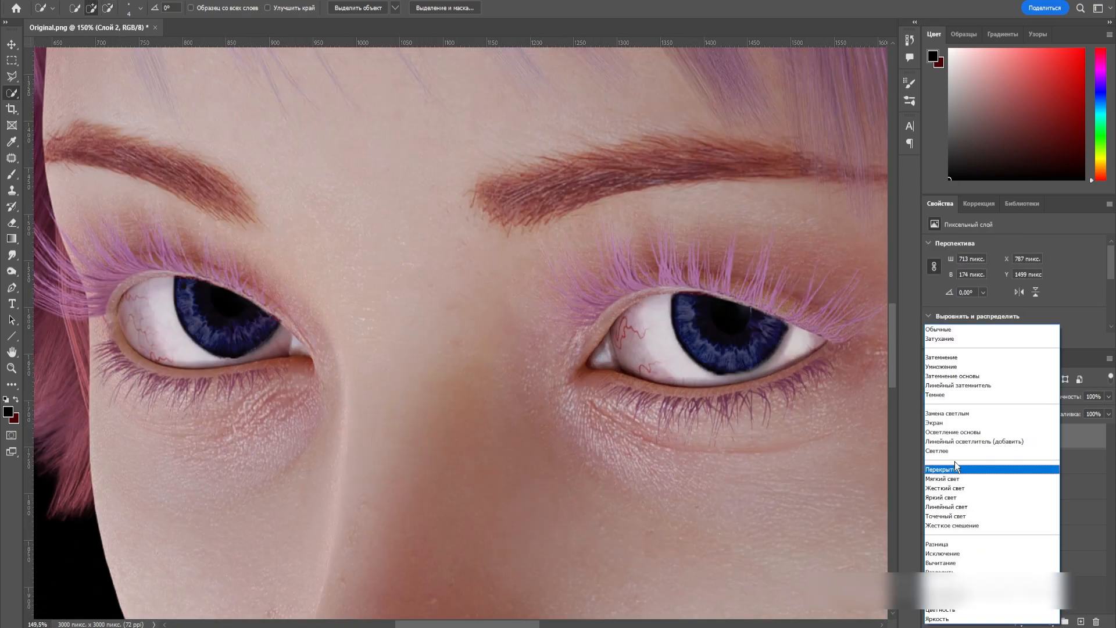
pyautogui.click(947, 448)
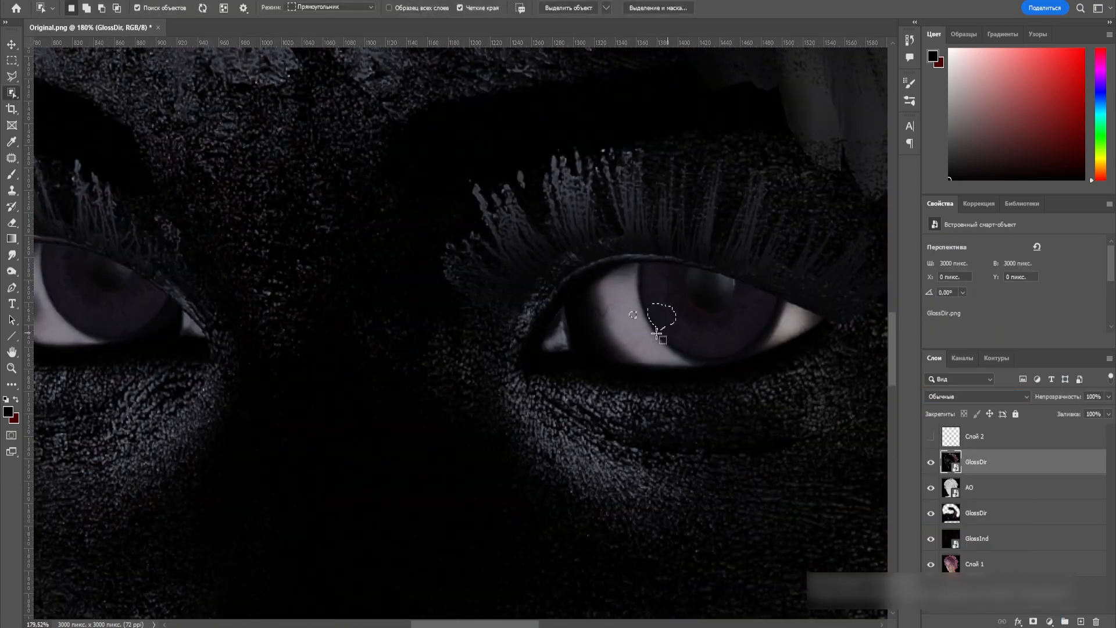
# Outline the first eyeball on the top GlossDir layer with the Polygonal Lasso, following the upper eyelid edge
pyautogui.keyDown('alt'); pyautogui.scroll(2, 653, 311); pyautogui.keyUp('alt')
pyautogui.keyDown('alt'); pyautogui.scroll(-1, 523, 322); pyautogui.keyUp('alt')
pyautogui.click(767, 332)
pyautogui.click(724, 313)
pyautogui.click(678, 293)
pyautogui.click(621, 275)
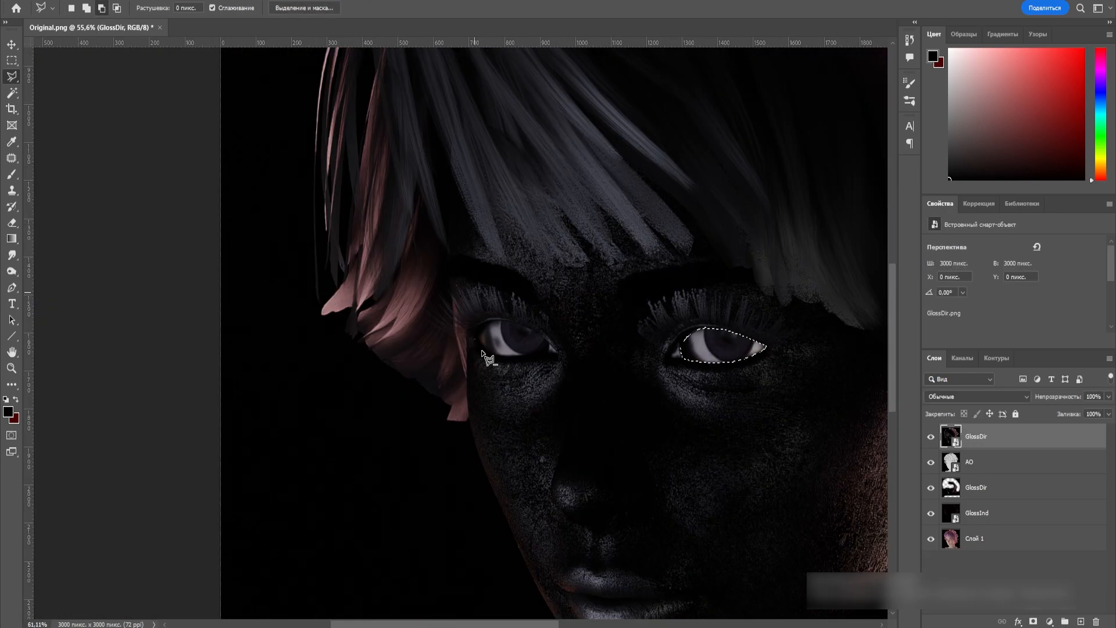
# Add the other eyeball's outline to the selection and copy both eyes from GlossDir to a new layer
pyautogui.keyDown('alt'); pyautogui.scroll(3, 529, 287); pyautogui.keyUp('alt')
pyautogui.click(584, 295)
pyautogui.click(529, 250)
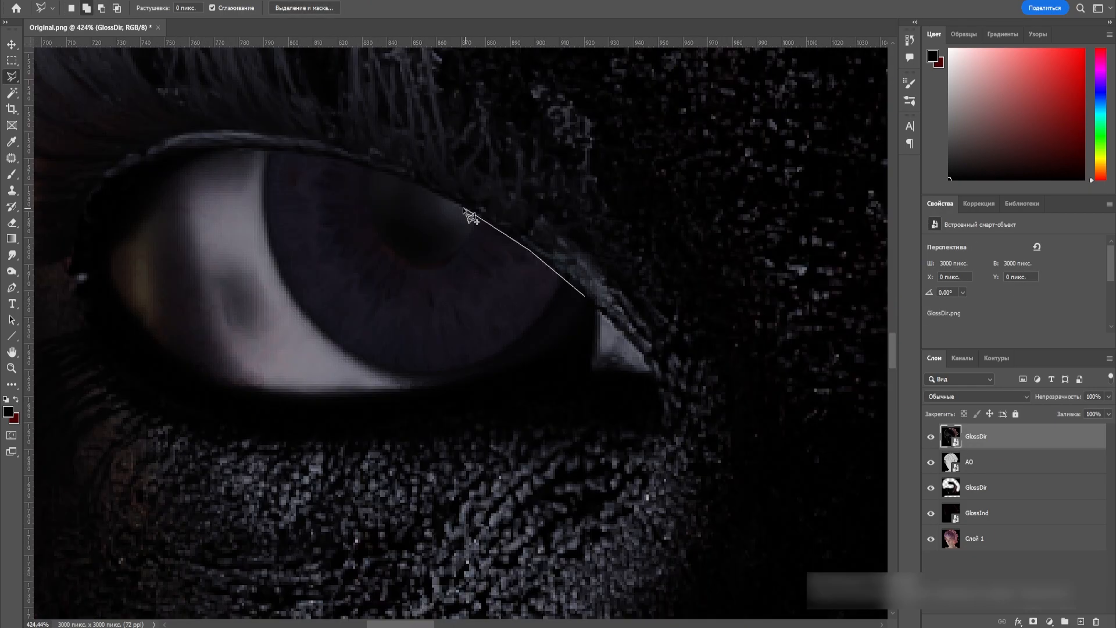
pyautogui.doubleClick(508, 404)
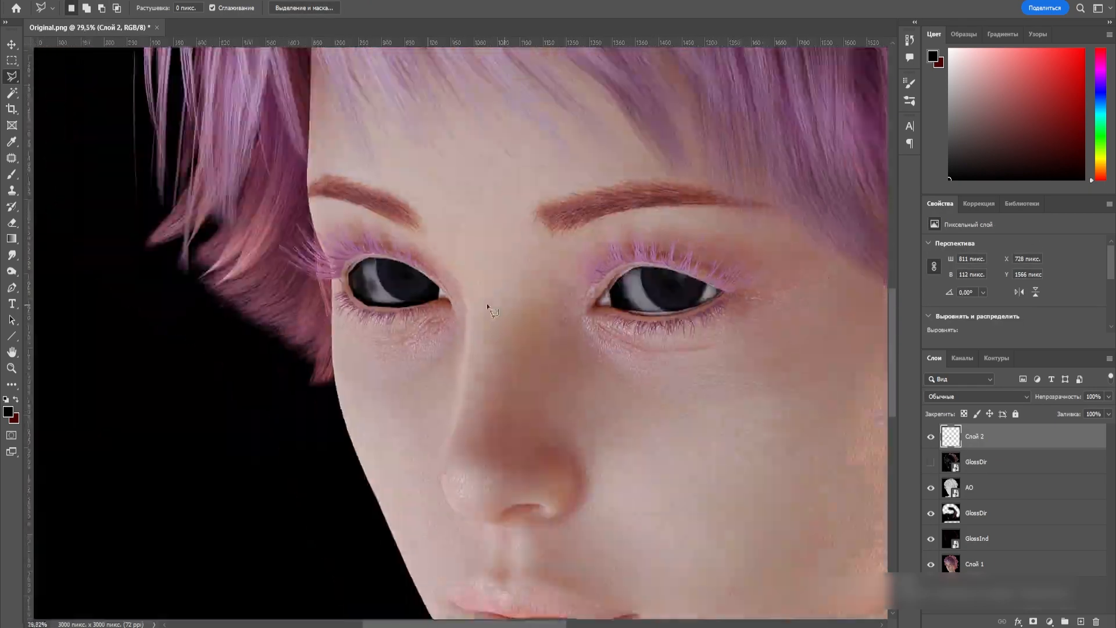